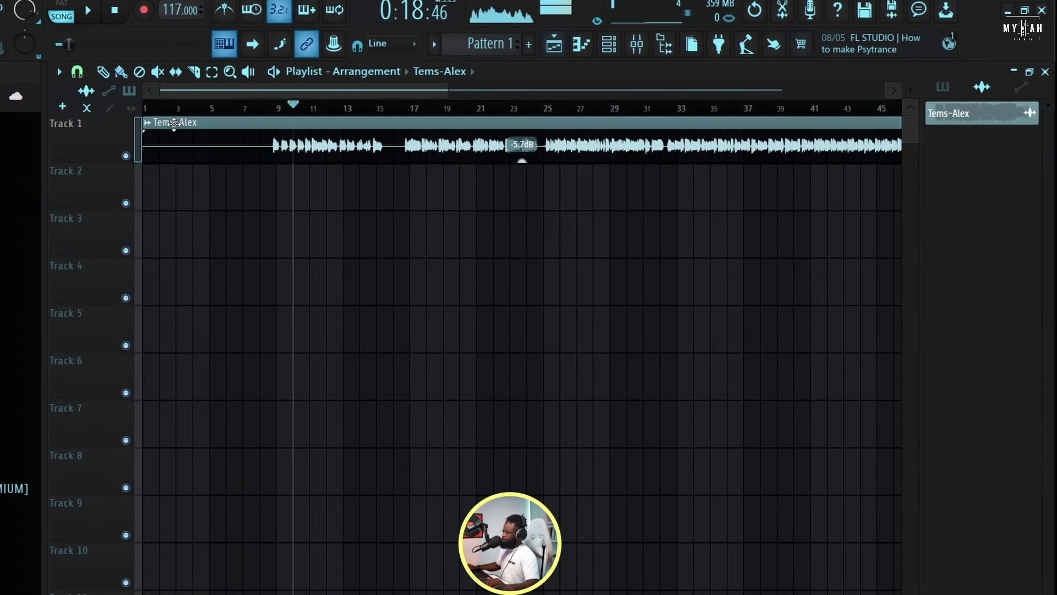
# Stop playback of the Tems-Alex clip at 117 tempo and return to the start.
pyautogui.press('space')
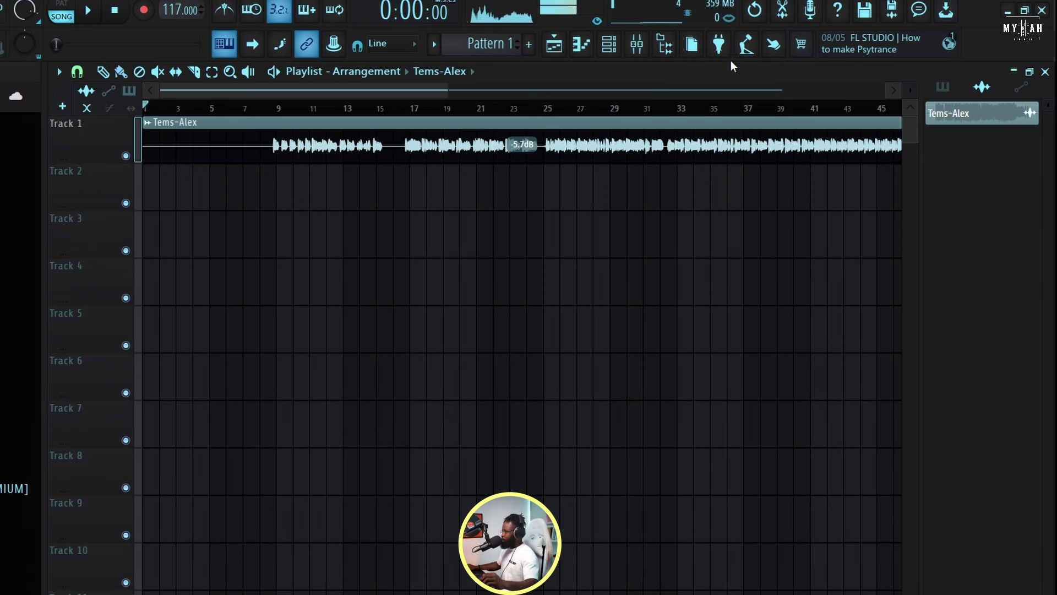
# Put Kick 9 hits on every beat of the Drum pattern and add 13% swing.
pyautogui.click(435, 43)
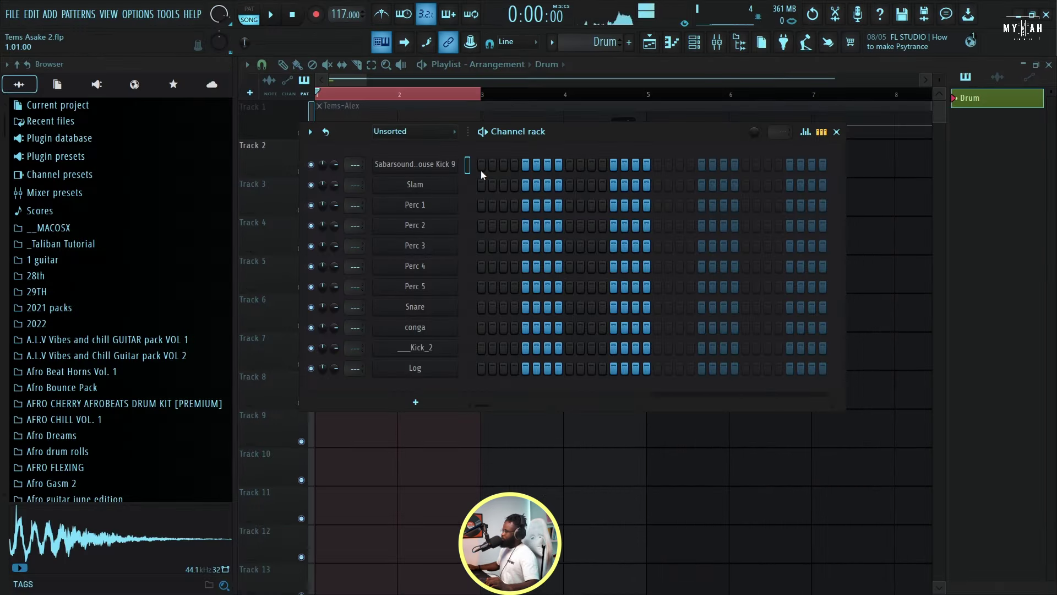
pyautogui.click(481, 165)
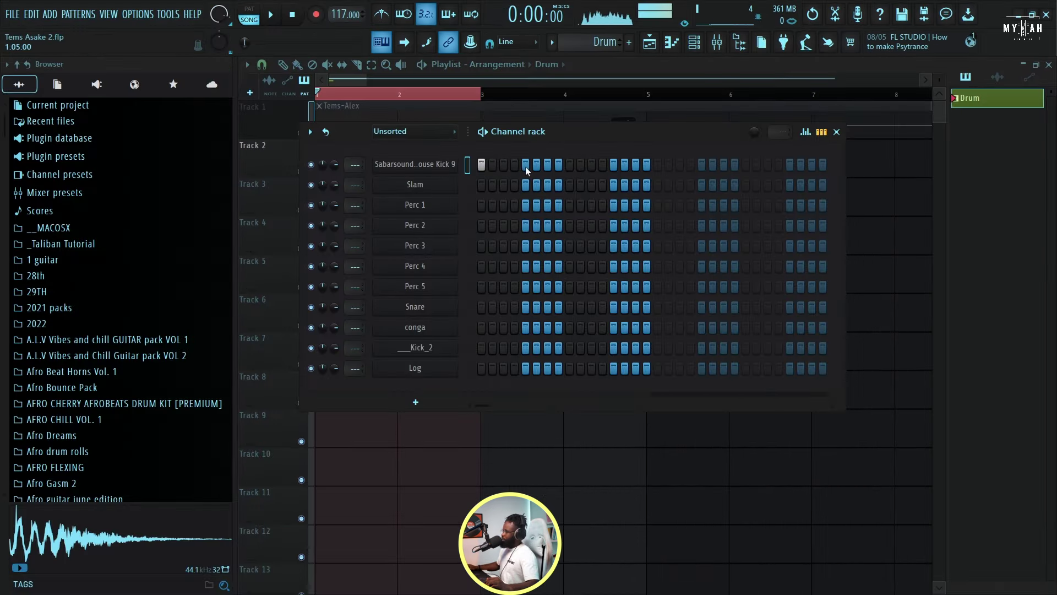
pyautogui.click(613, 164)
pyautogui.click(657, 165)
pyautogui.click(702, 164)
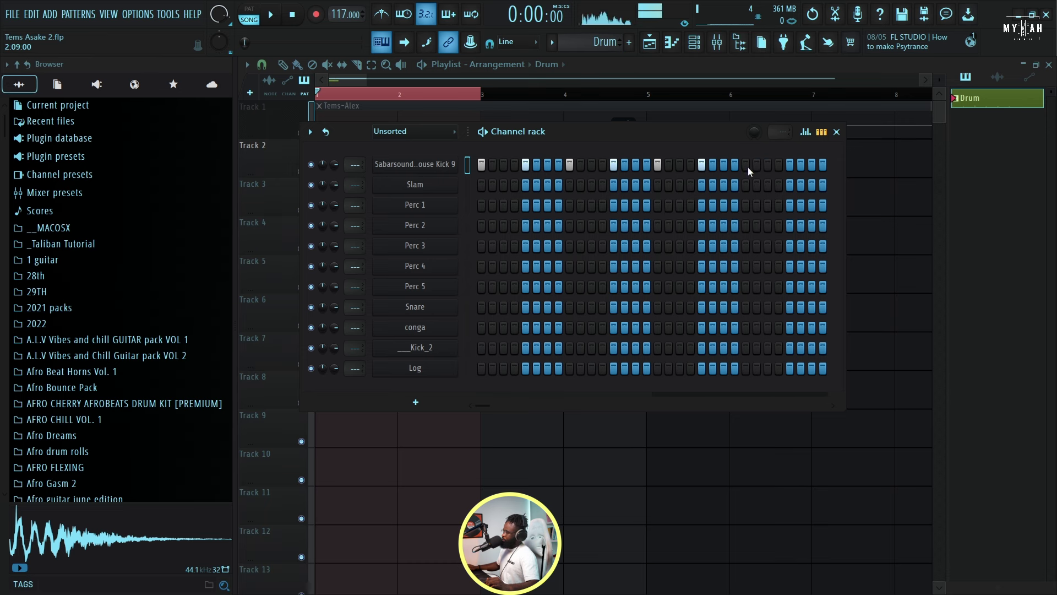
pyautogui.moveTo(754, 132); pyautogui.dragTo(754, 122)
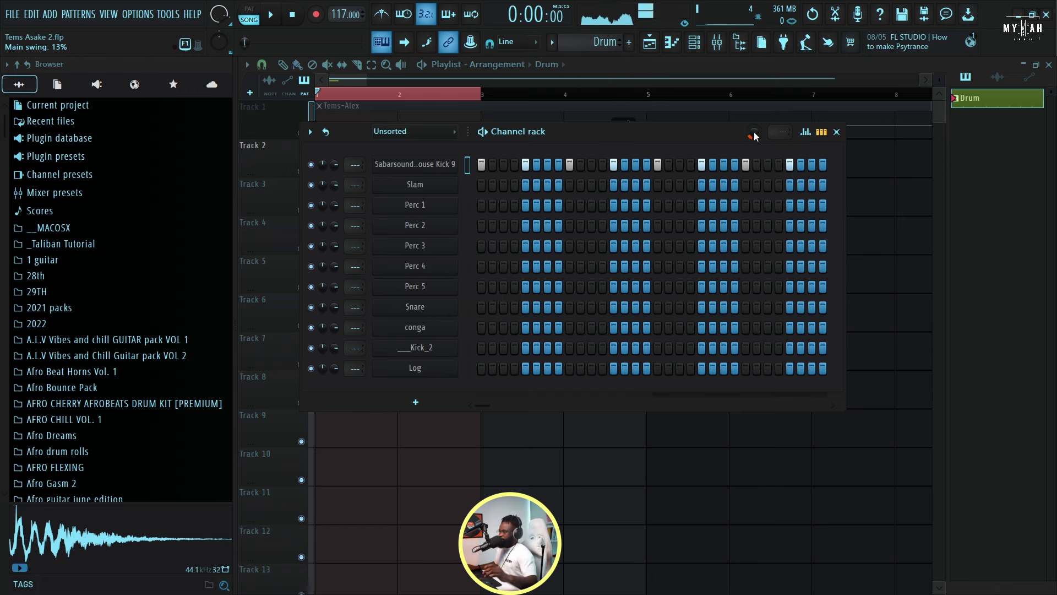
pyautogui.press('space')
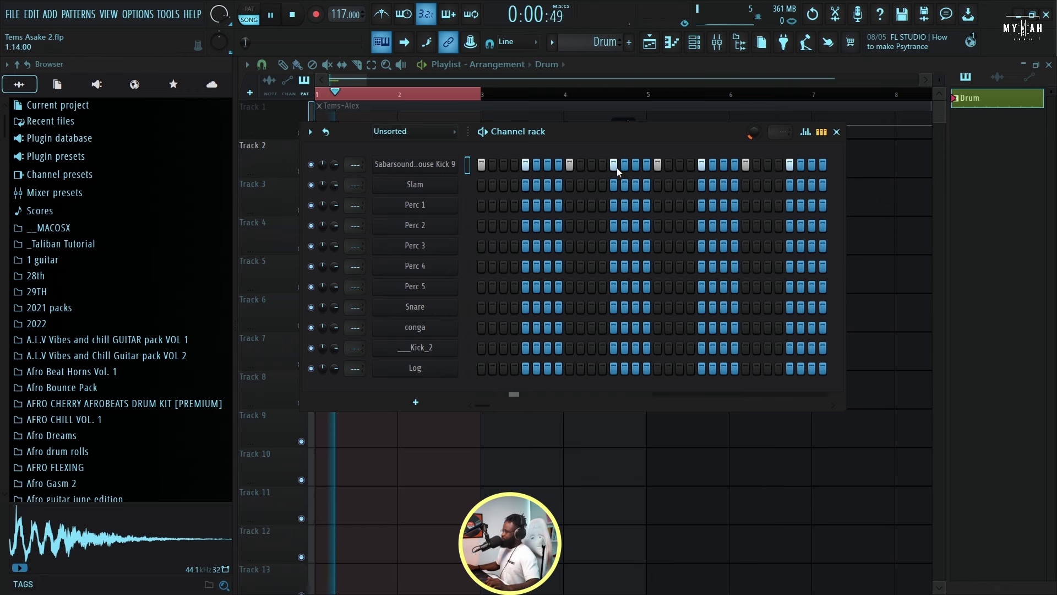
# Lower Kick 9's sampler OUT knob to fade out the kick's tail.
pyautogui.click(415, 164)
pyautogui.moveTo(681, 441); pyautogui.dragTo(680, 424)
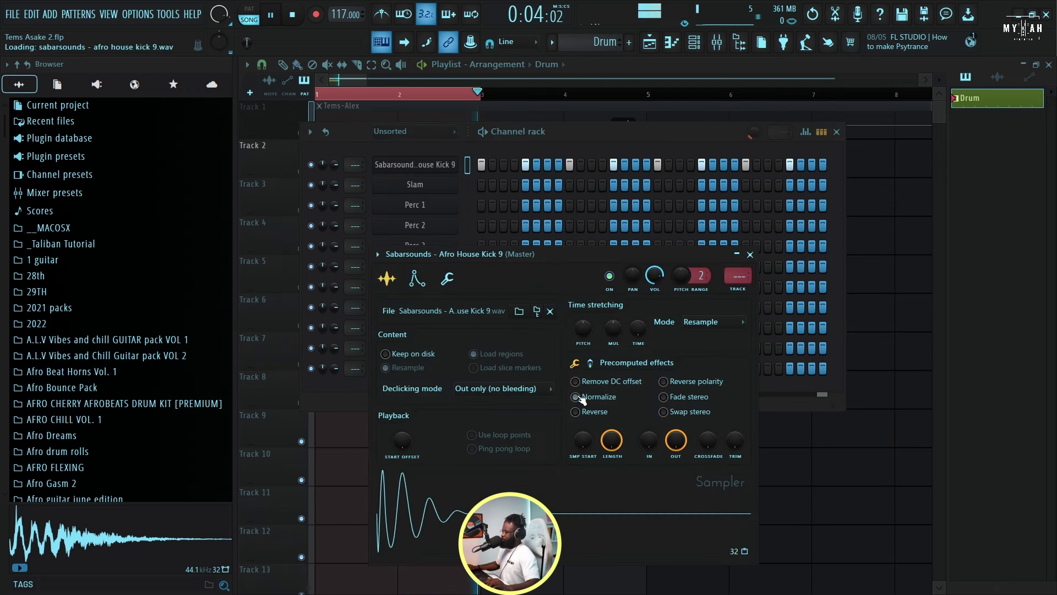
pyautogui.press('space')
# Adjust the Slam channel's Mod X setting and audition the groove.
pyautogui.click(415, 183)
pyautogui.click(320, 139)
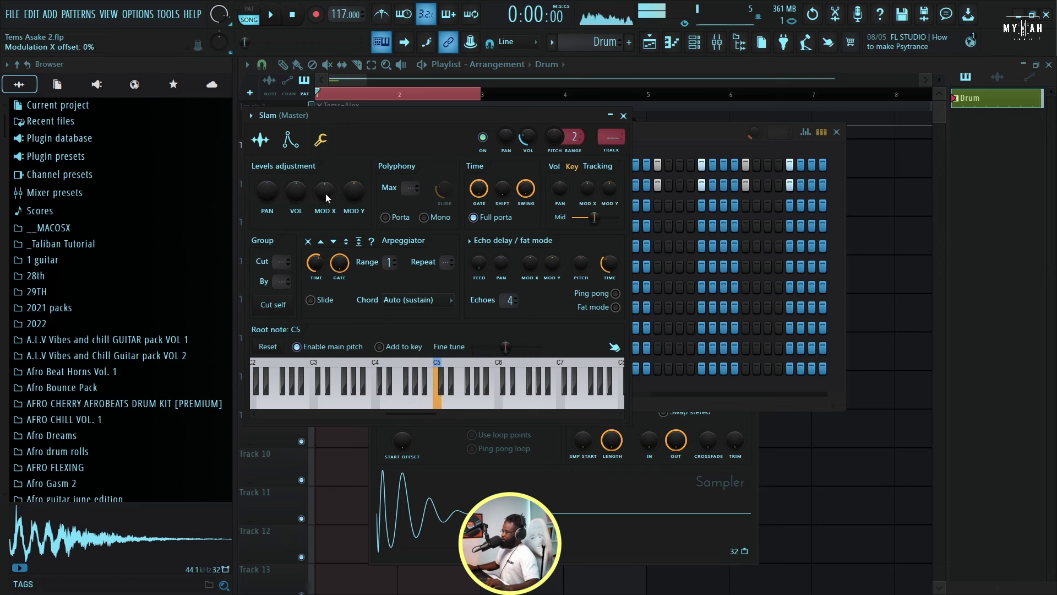
pyautogui.press('space')
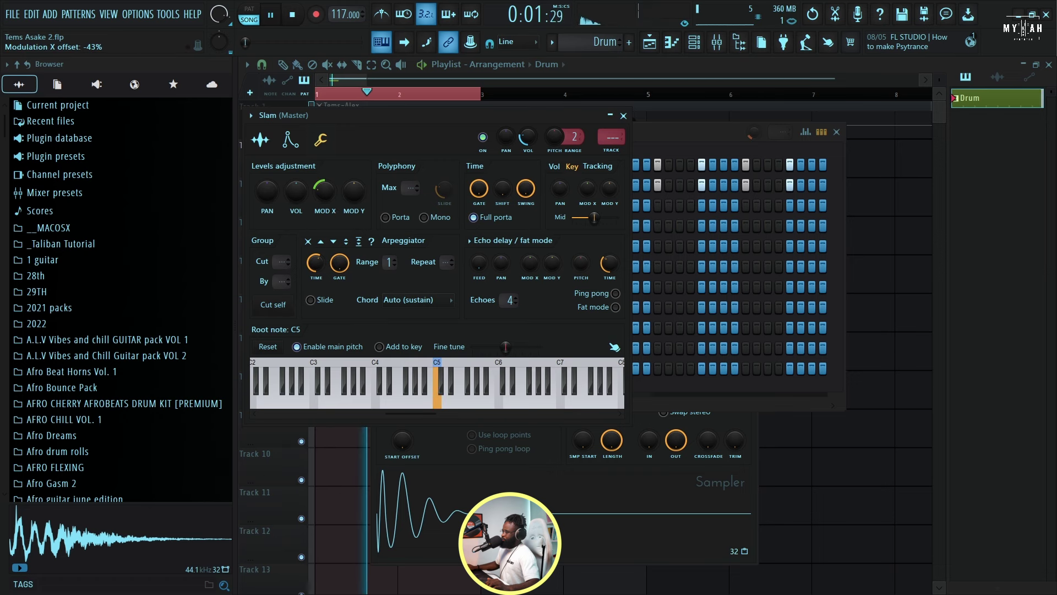
pyautogui.click(683, 145)
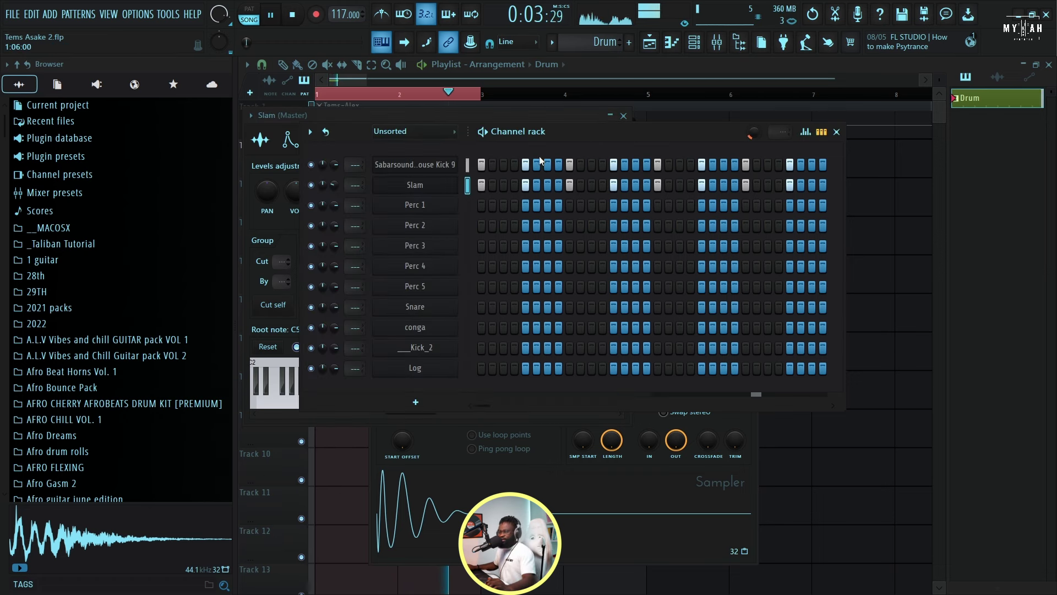
pyautogui.press('space')
pyautogui.press('space')
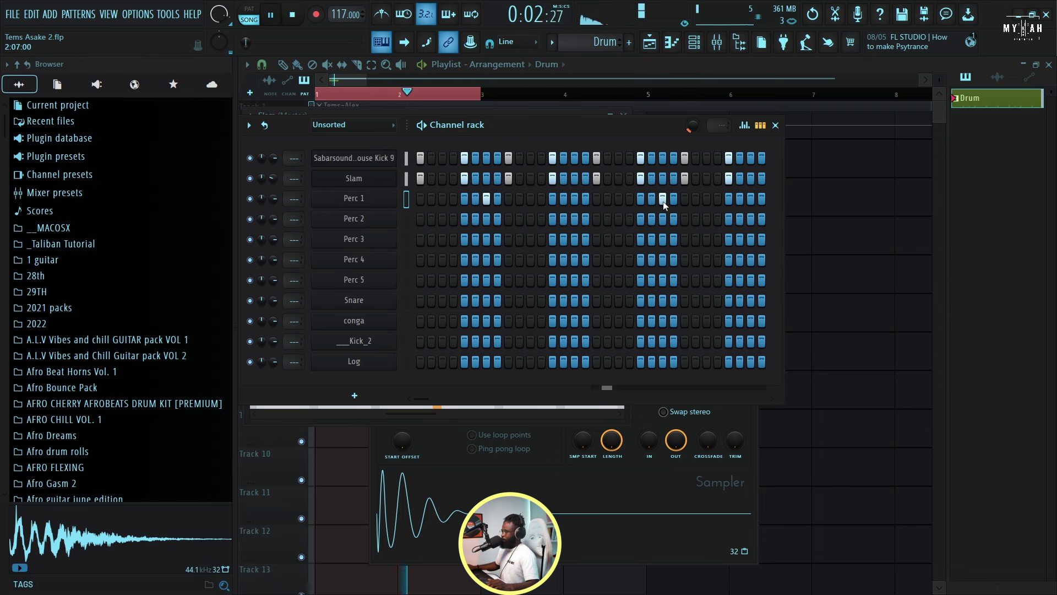
# Add two Perc 2 hits, two Perc 4 hits and two Perc 5 hits to the Drum pattern.
pyautogui.click(453, 219)
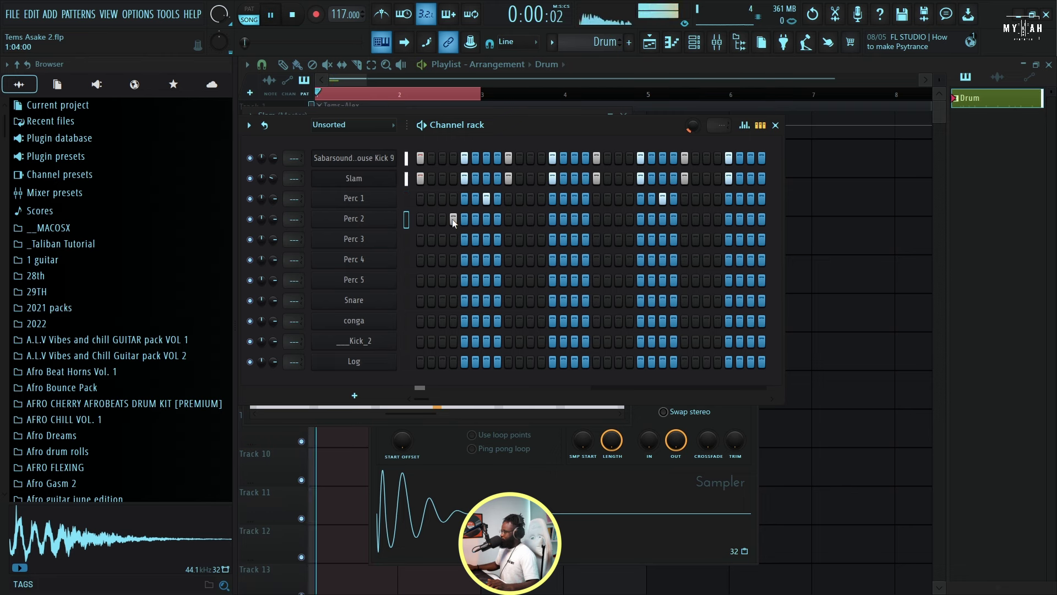
pyautogui.click(629, 219)
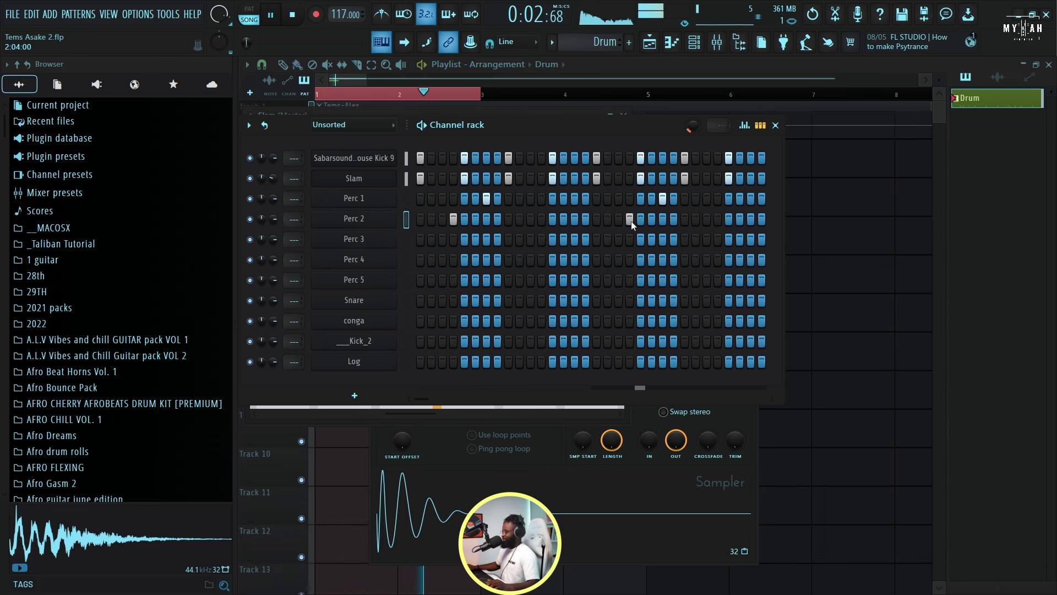
pyautogui.press('space')
pyautogui.click(530, 259)
pyautogui.press('space')
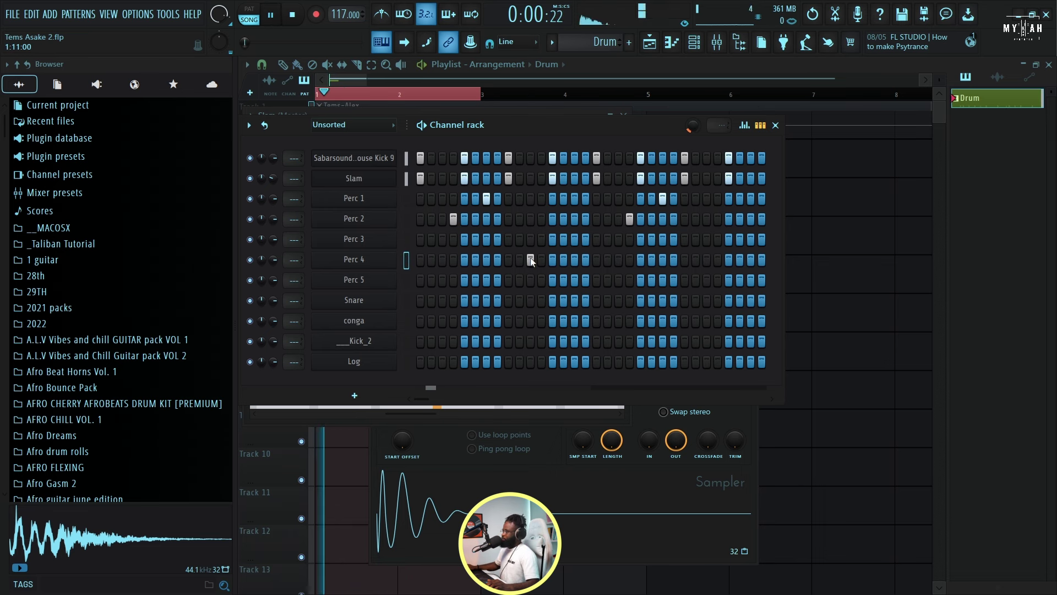
pyautogui.click(706, 260)
pyautogui.click(728, 280)
pyautogui.click(552, 280)
pyautogui.press('space')
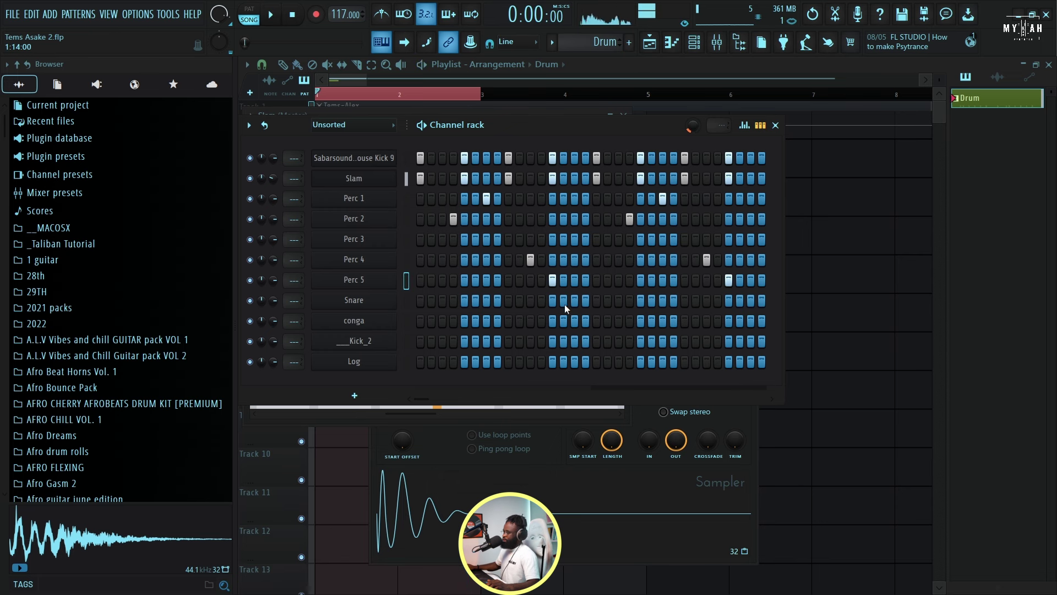
# Add a run of three consecutive Snare hits.
pyautogui.click(552, 300)
pyautogui.click(563, 300)
pyautogui.press('space')
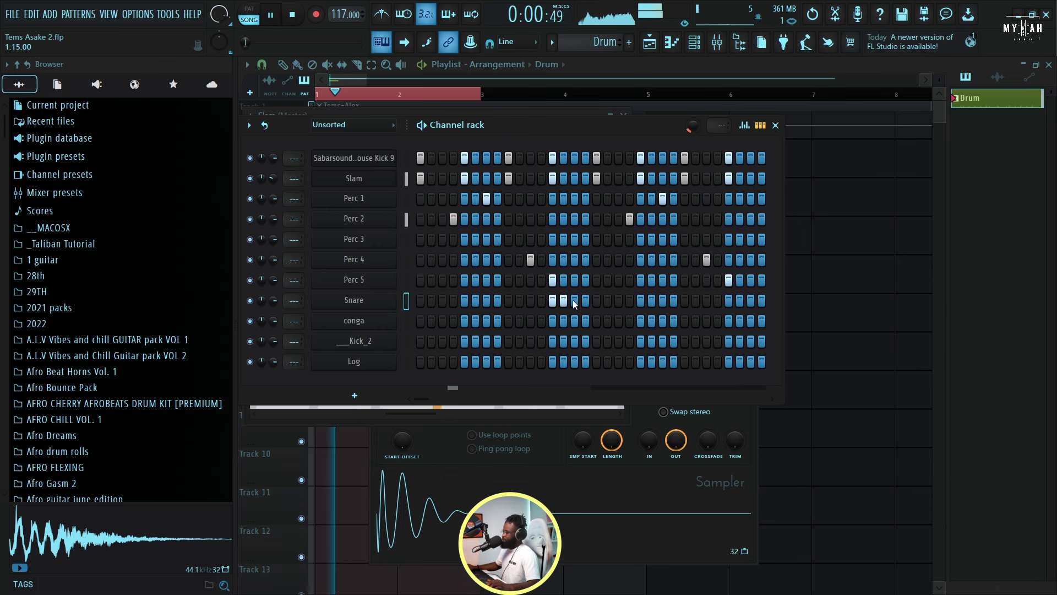
pyautogui.click(574, 300)
pyautogui.press('space')
# Add a run of four conga hits and open the conga in the piano roll.
pyautogui.click(552, 321)
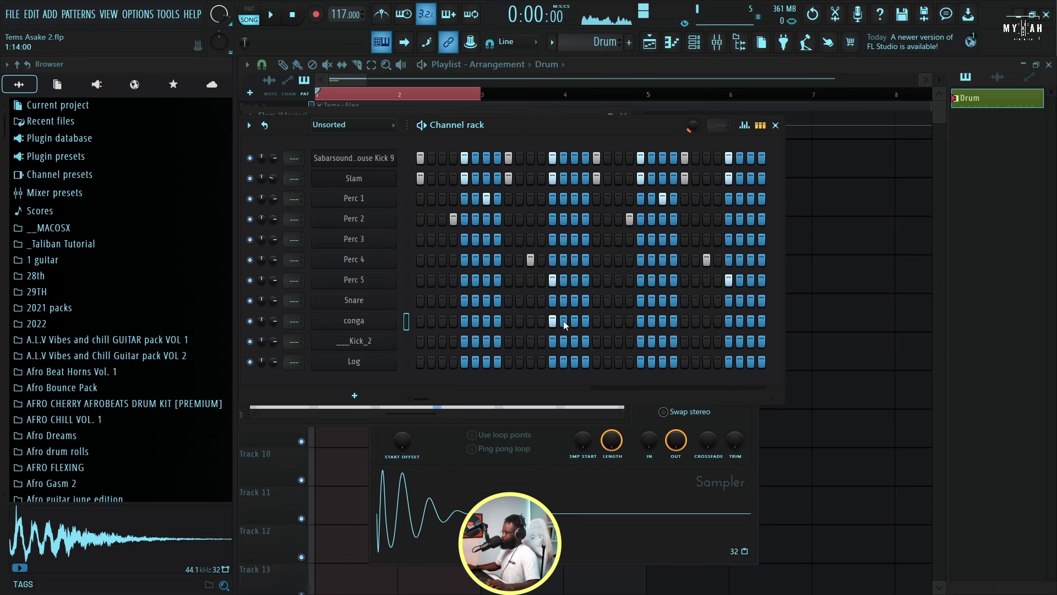
pyautogui.click(563, 321)
pyautogui.press('space')
pyautogui.click(575, 321)
pyautogui.click(596, 321)
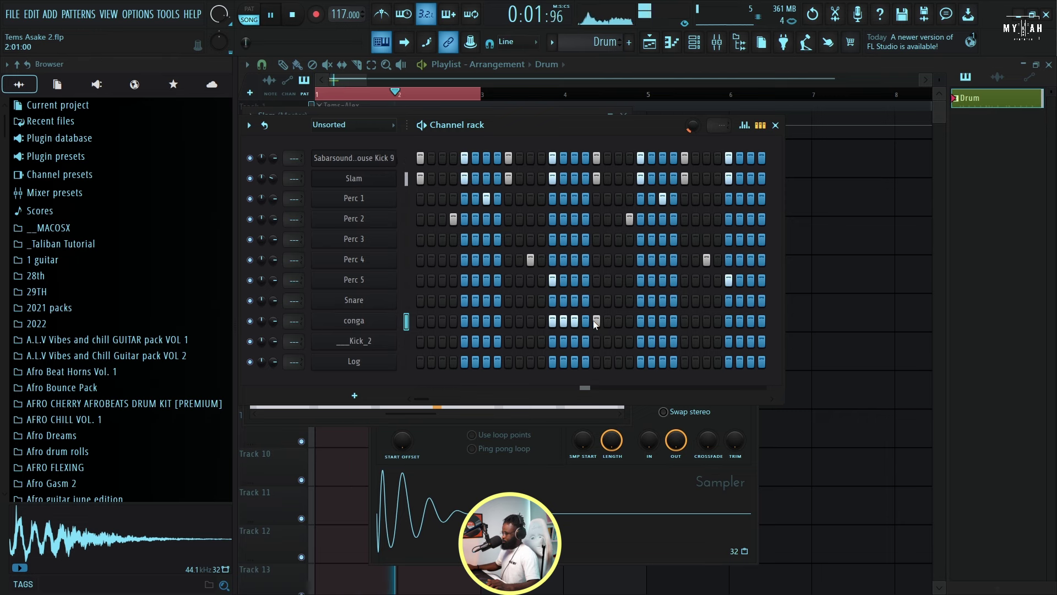
pyautogui.press('space')
pyautogui.rightClick(401, 323)
pyautogui.click(414, 319)
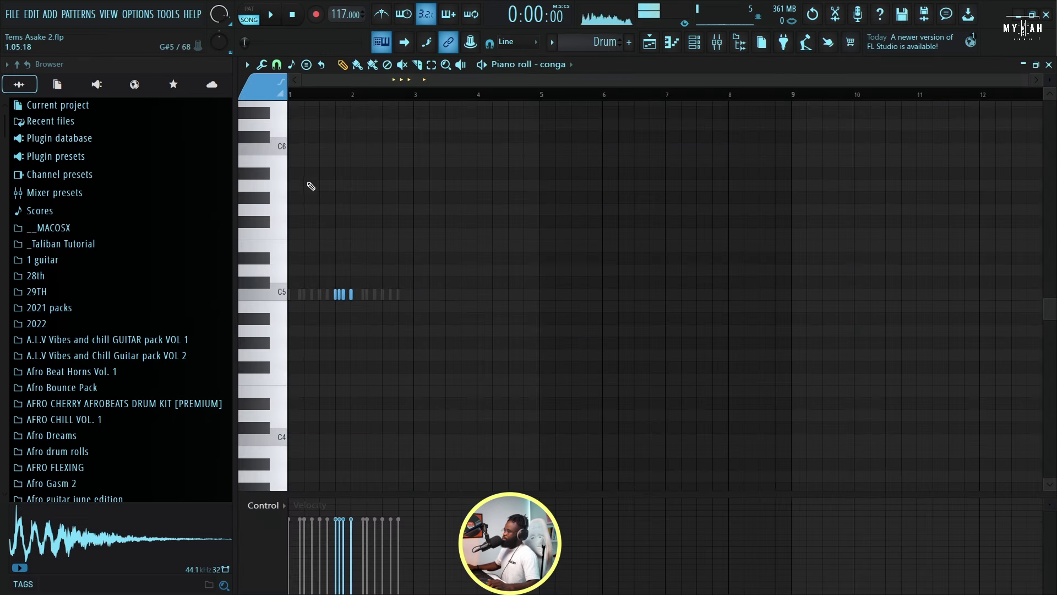
# Set a finer snap grid and nudge the conga note before beat 2 into an even triplet run.
pyautogui.click(263, 65)
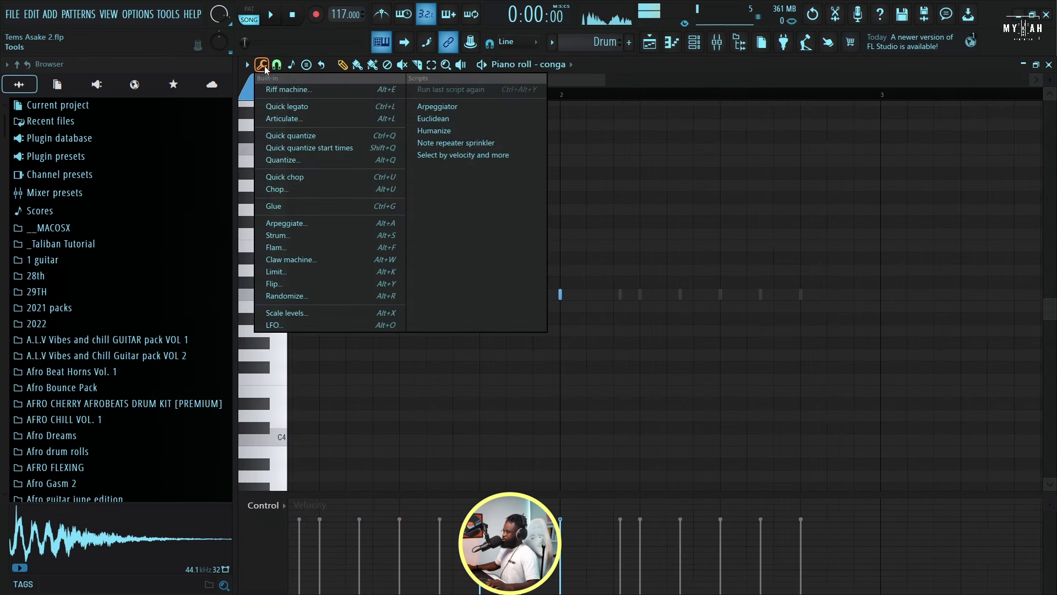
pyautogui.click(248, 64)
pyautogui.click(276, 65)
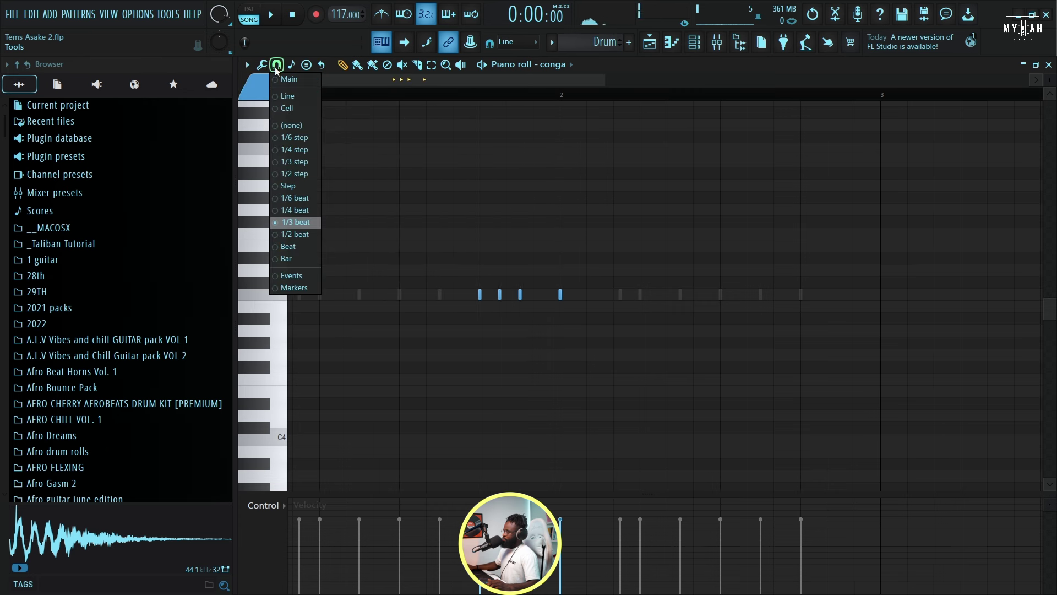
pyautogui.click(306, 223)
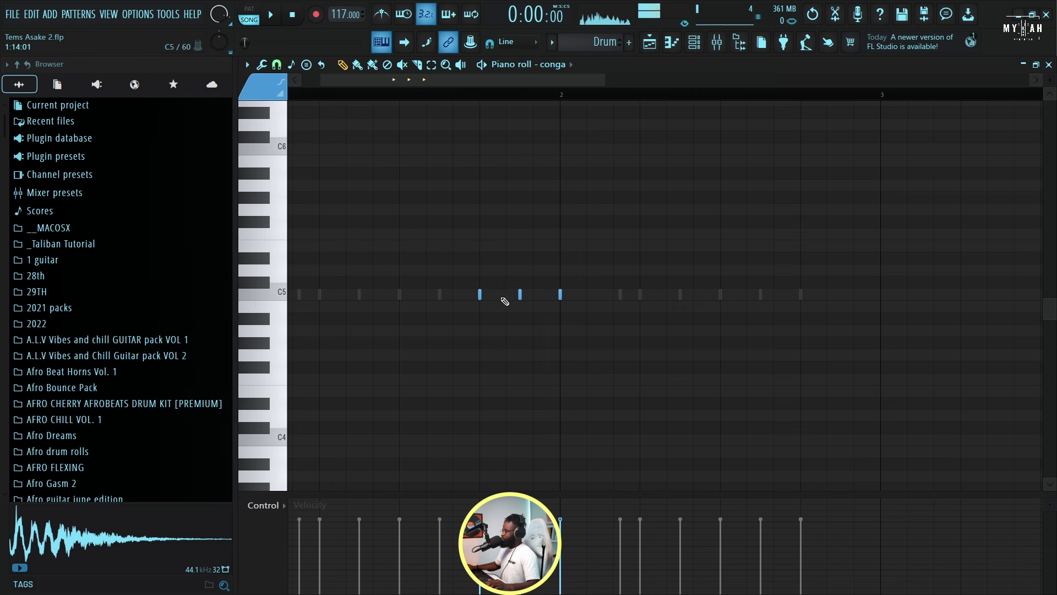
pyautogui.moveTo(504, 301); pyautogui.dragTo(533, 295)
pyautogui.press('space')
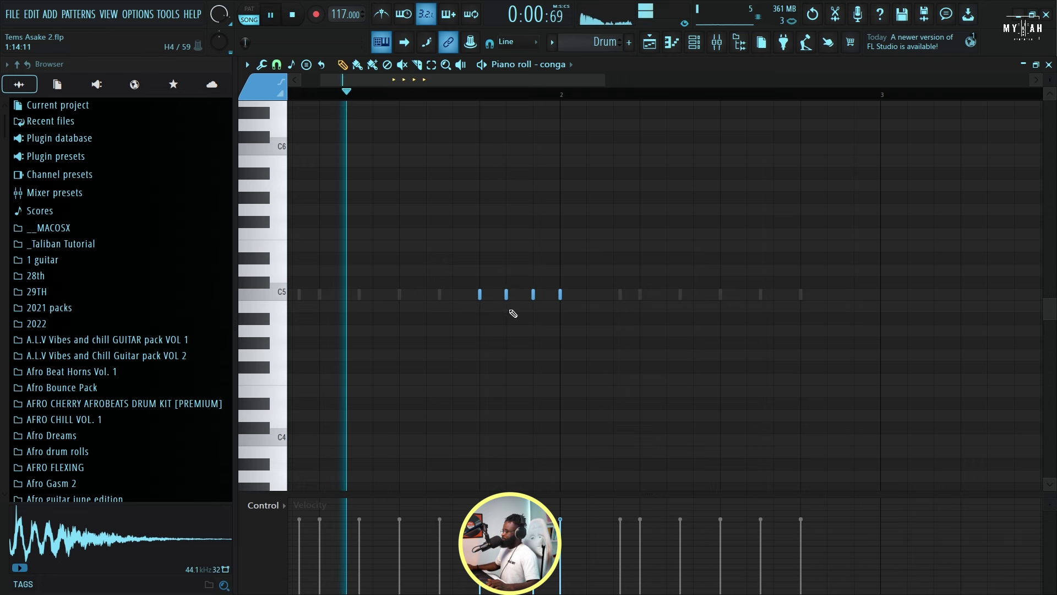
pyautogui.press('space')
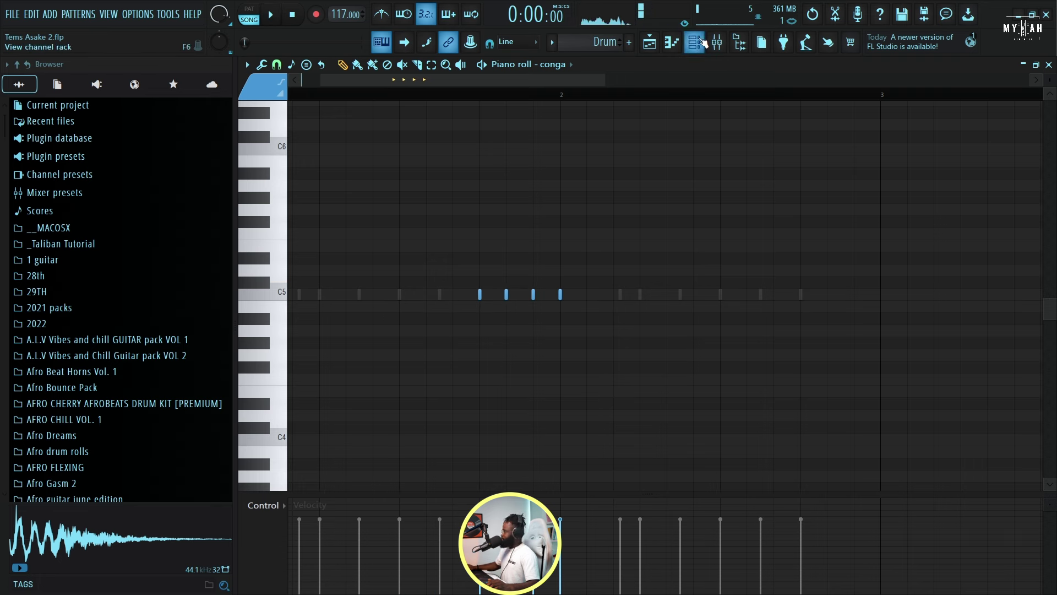
pyautogui.press('F6')
pyautogui.press('space')
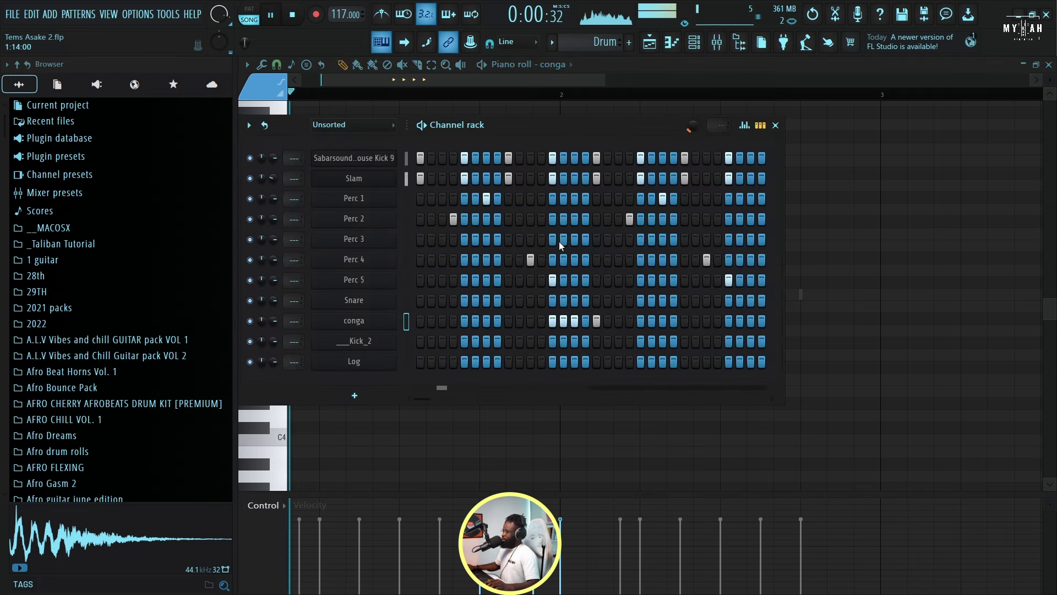
# Add a late Snare hit and raise every Kick 9 note to 100% velocity in the piano roll.
pyautogui.click(706, 300)
pyautogui.press('space')
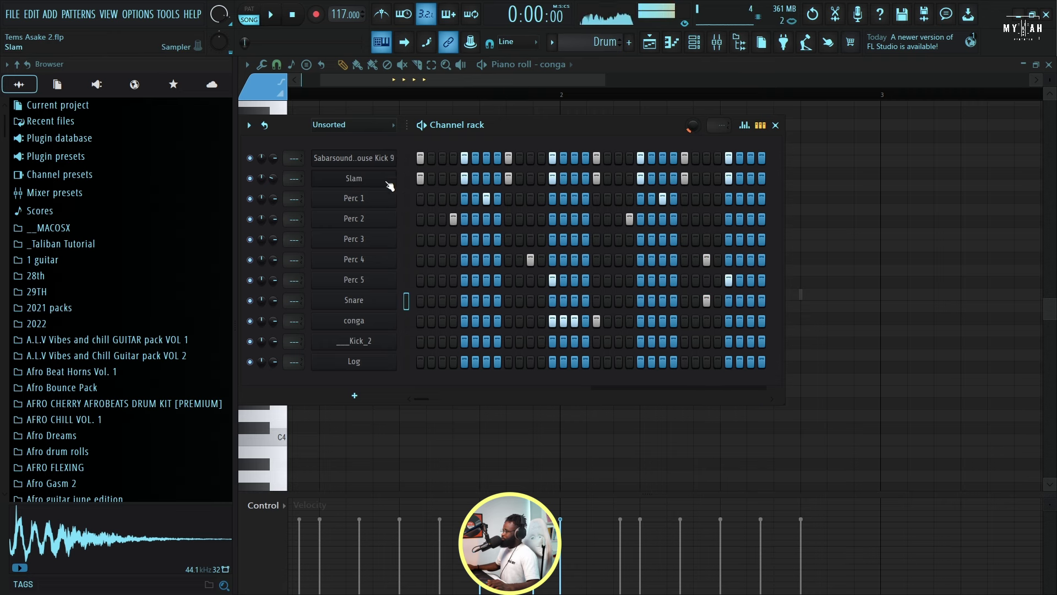
pyautogui.rightClick(392, 157)
pyautogui.click(418, 159)
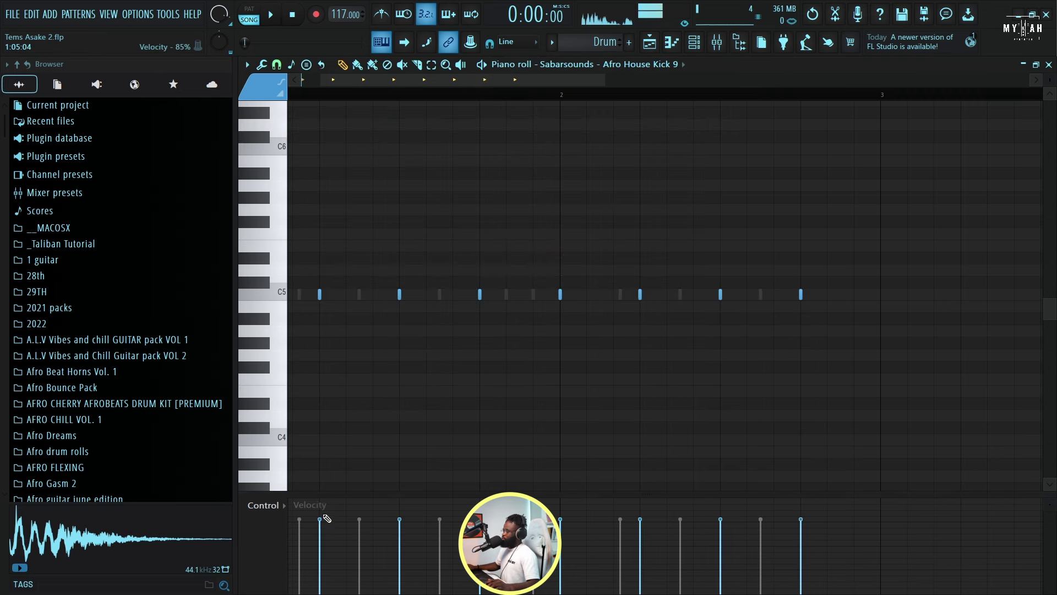
pyautogui.moveTo(326, 518); pyautogui.dragTo(942, 352)
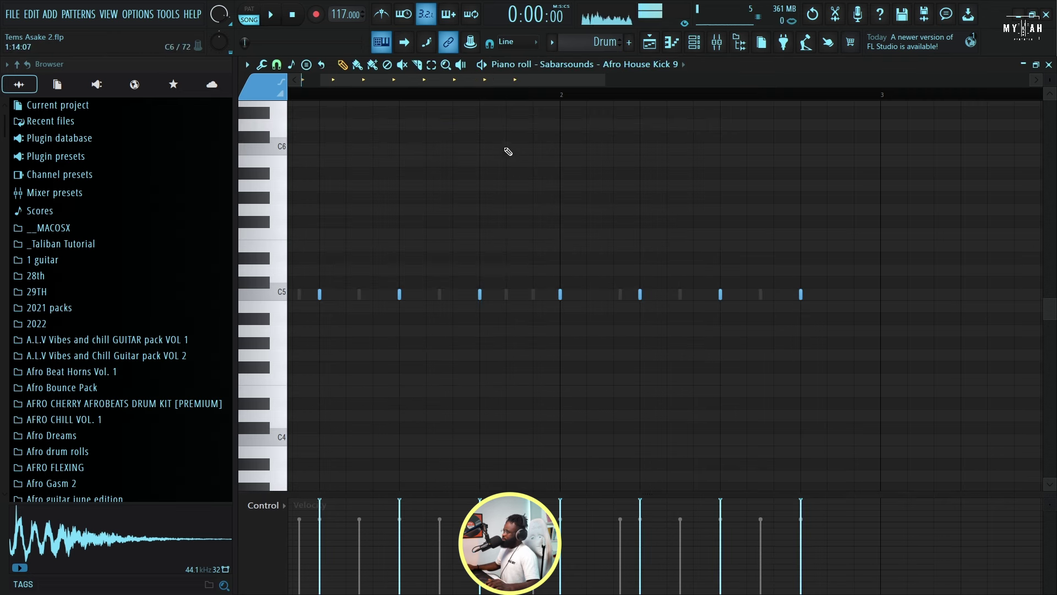
pyautogui.click(694, 42)
# Split the Drum pattern into one pattern per channel and delete the original drum clip.
pyautogui.rightClick(387, 201)
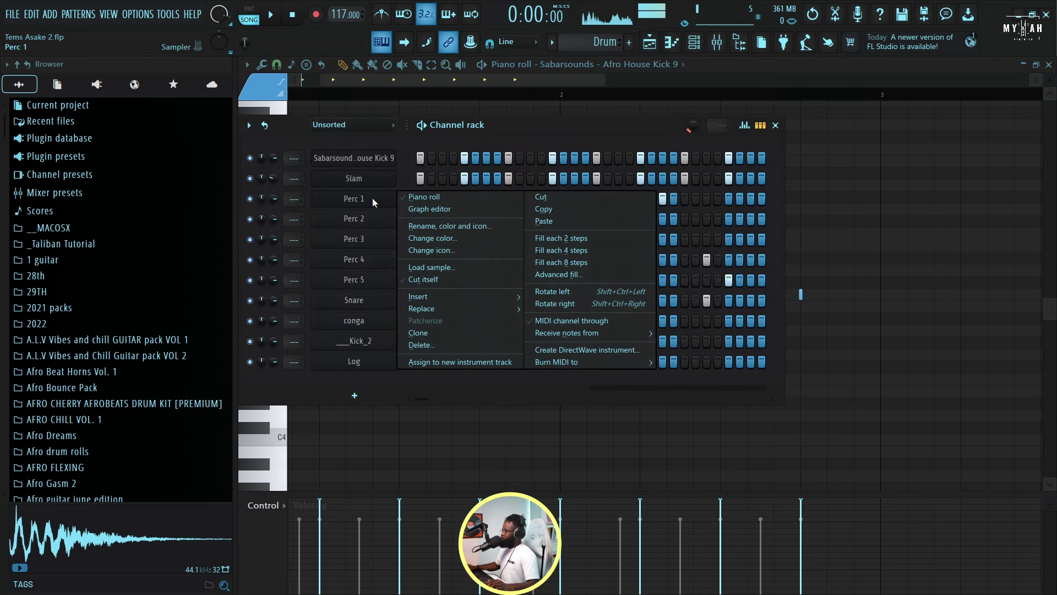
pyautogui.click(413, 196)
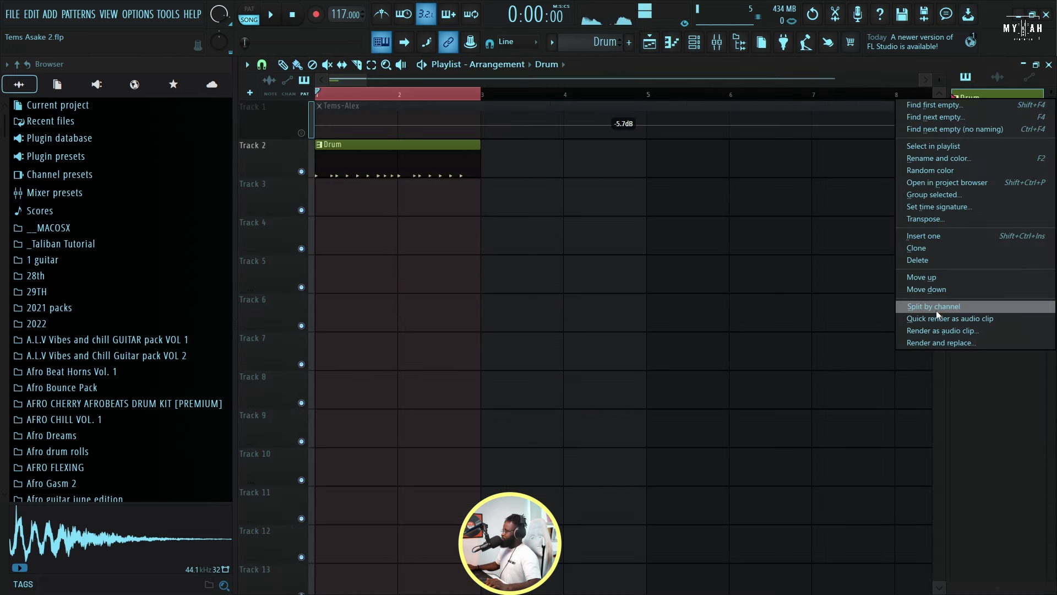
pyautogui.click(937, 307)
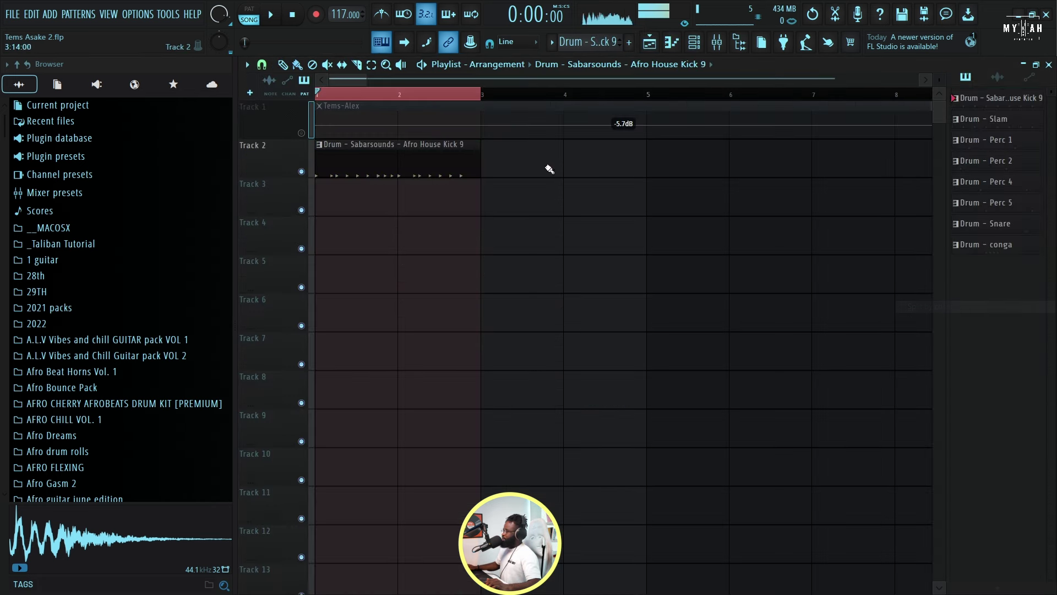
pyautogui.rightClick(365, 165)
# Paint each drum pattern (Drum - Slam through Drum - conga) four times across Tracks 2–8.
pyautogui.click(974, 119)
pyautogui.click(350, 159)
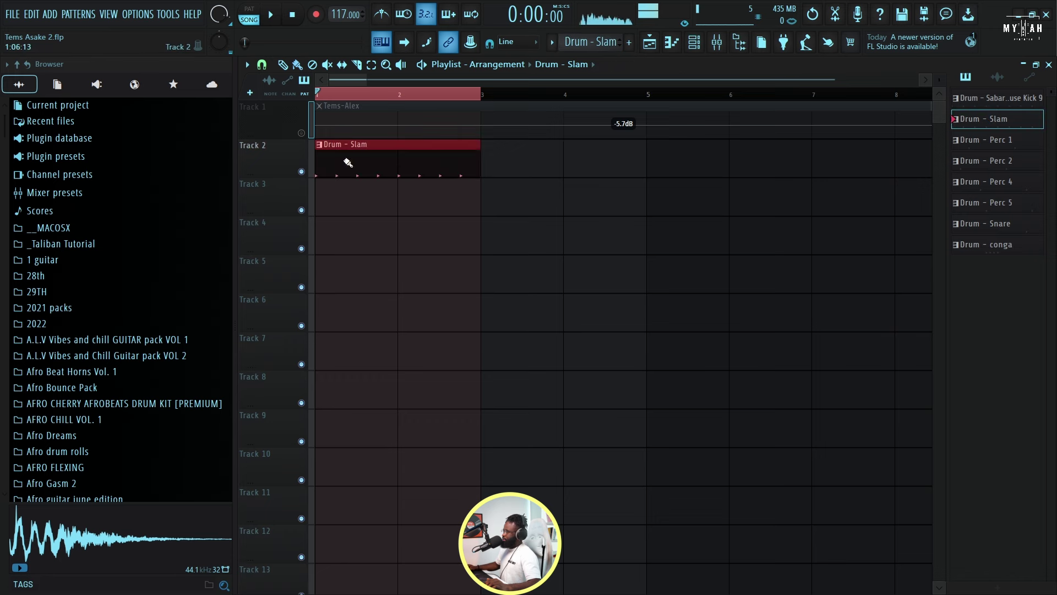
pyautogui.click(496, 160)
pyautogui.click(656, 160)
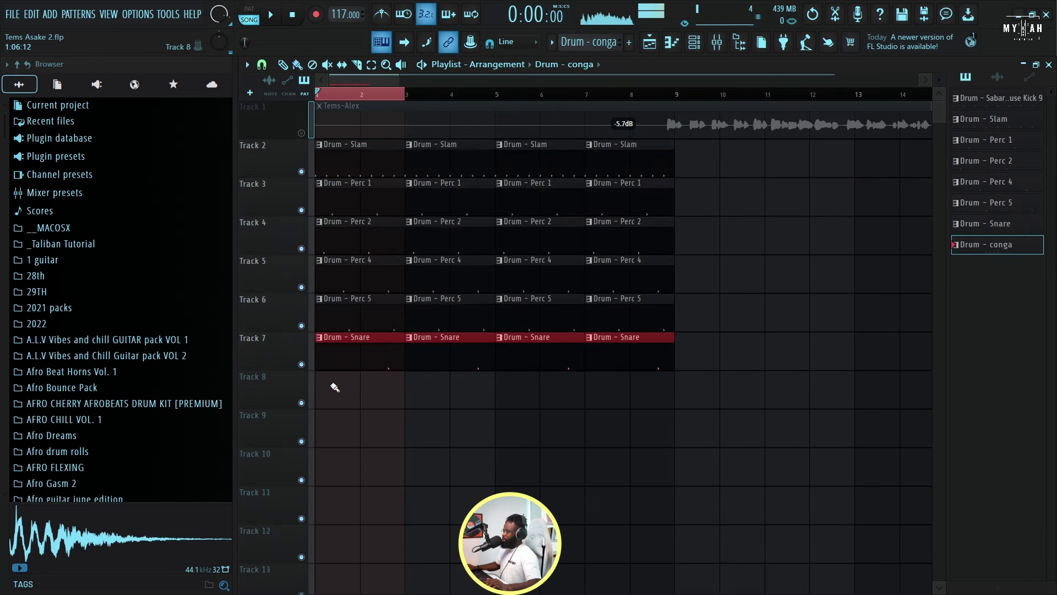
pyautogui.moveTo(335, 387); pyautogui.dragTo(606, 387)
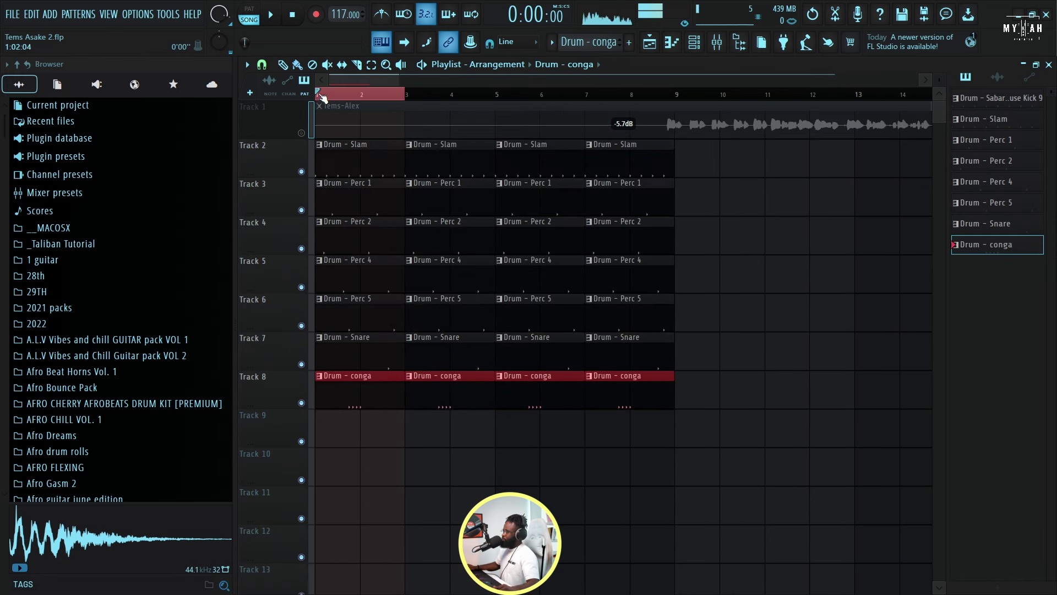
pyautogui.moveTo(318, 94); pyautogui.dragTo(669, 122)
pyautogui.click(729, 189)
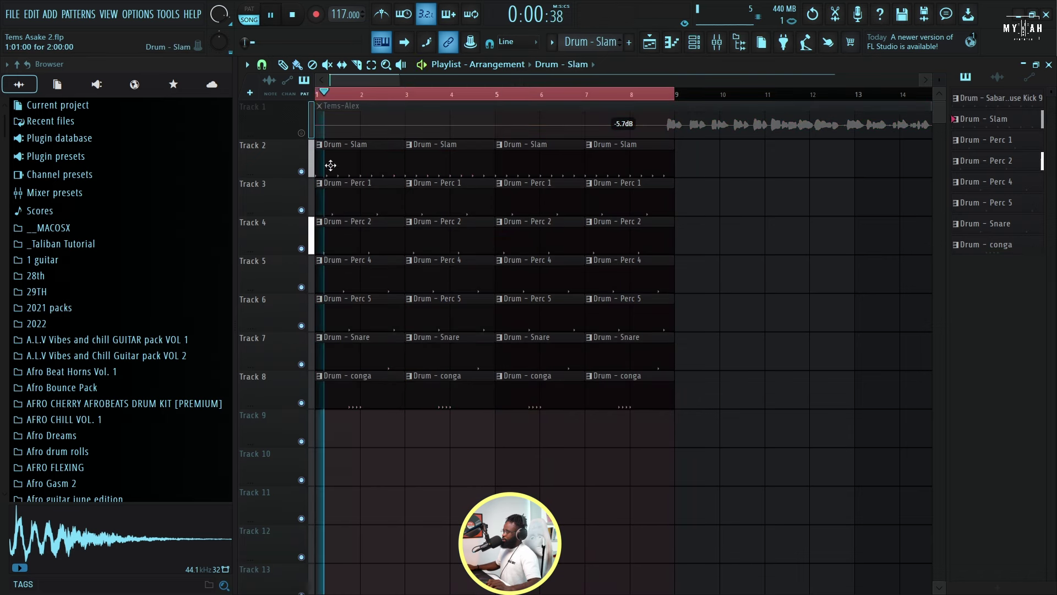
# Review the Drum - Slam notes and the mixer, then return to the playlist.
pyautogui.press('F7')
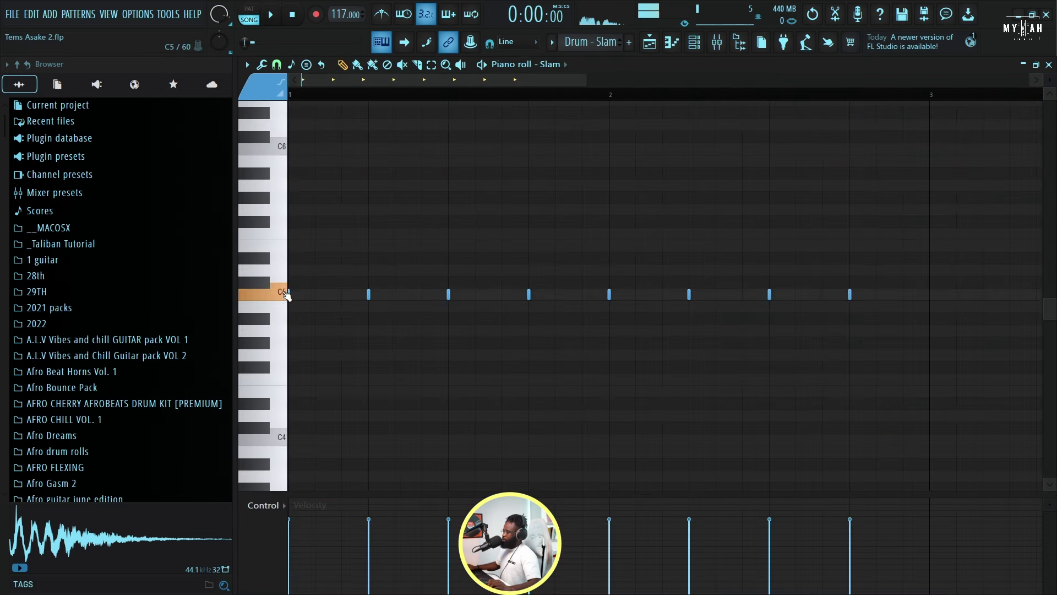
pyautogui.press('F9')
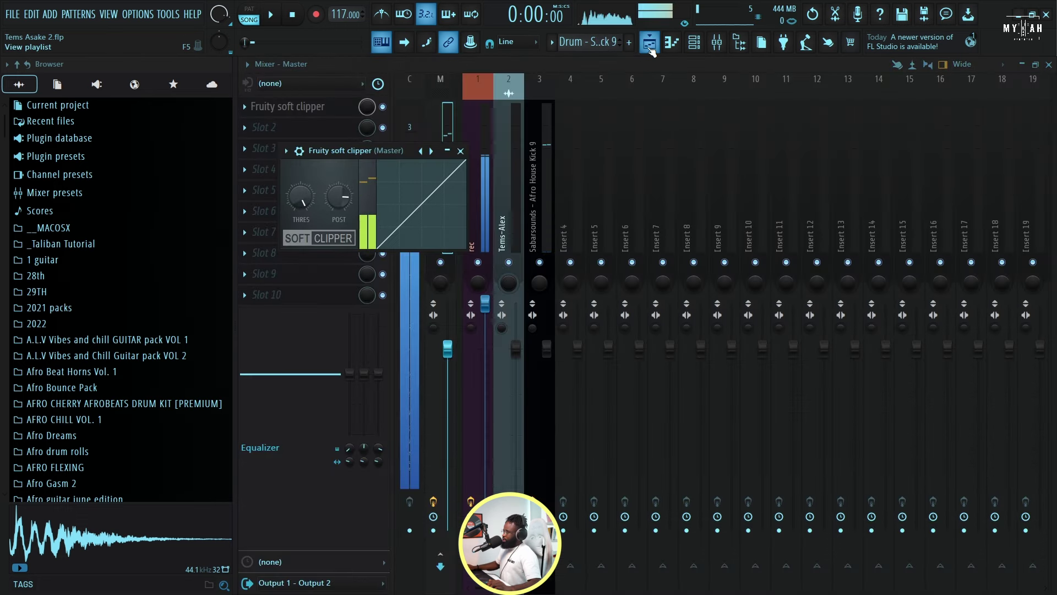
pyautogui.press('F5')
# Place Amapiano Shaker Loops 1 clips on Track 10 at bars 1 and 5, then close its channel settings.
pyautogui.scroll(-4, 125, 322)
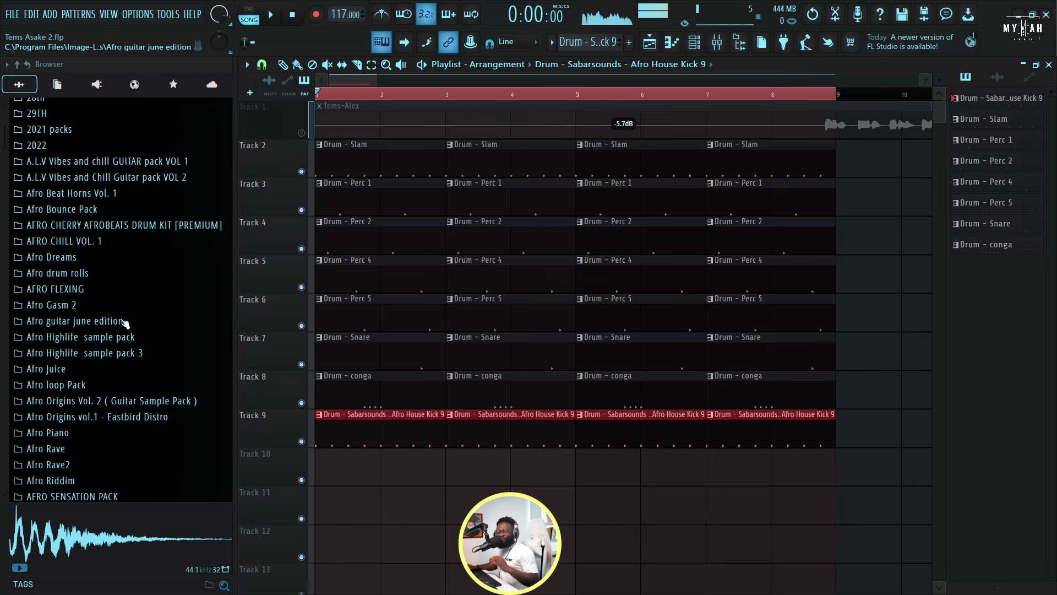
pyautogui.scroll(-11, 125, 325)
pyautogui.scroll(-7, 125, 331)
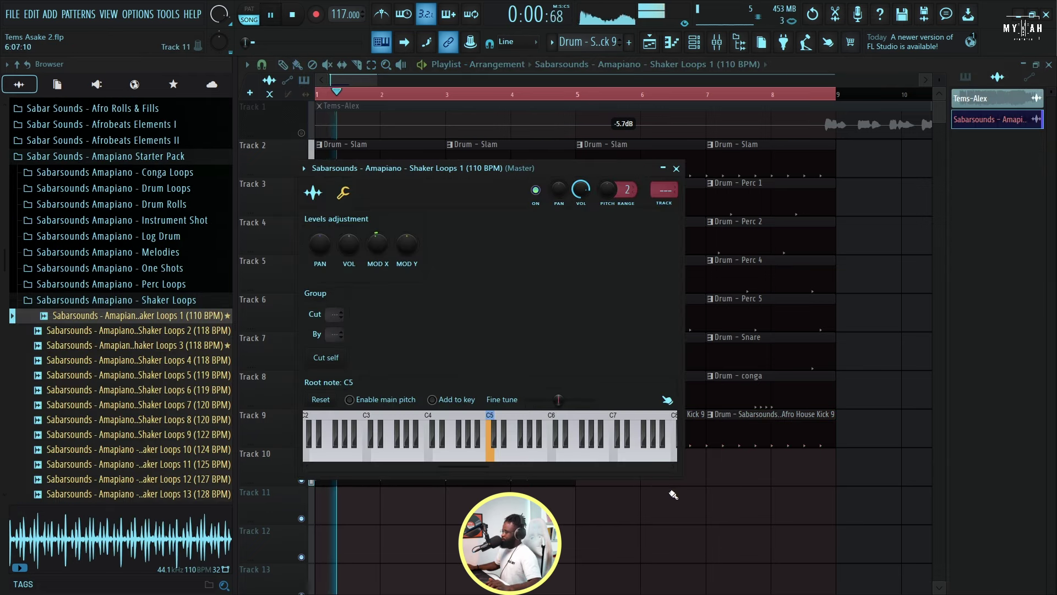
pyautogui.click(673, 494)
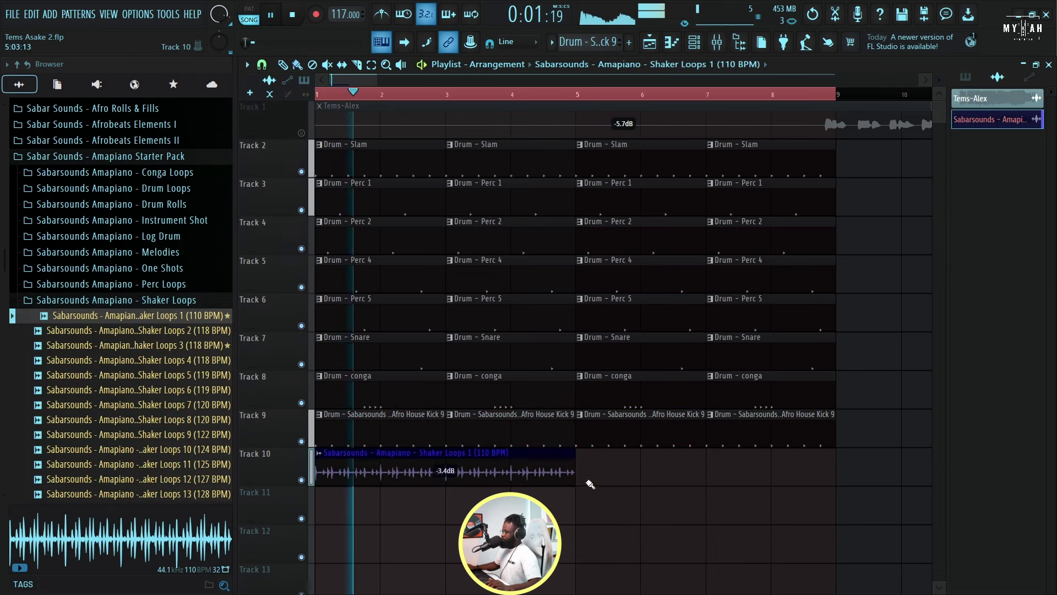
pyautogui.click(608, 468)
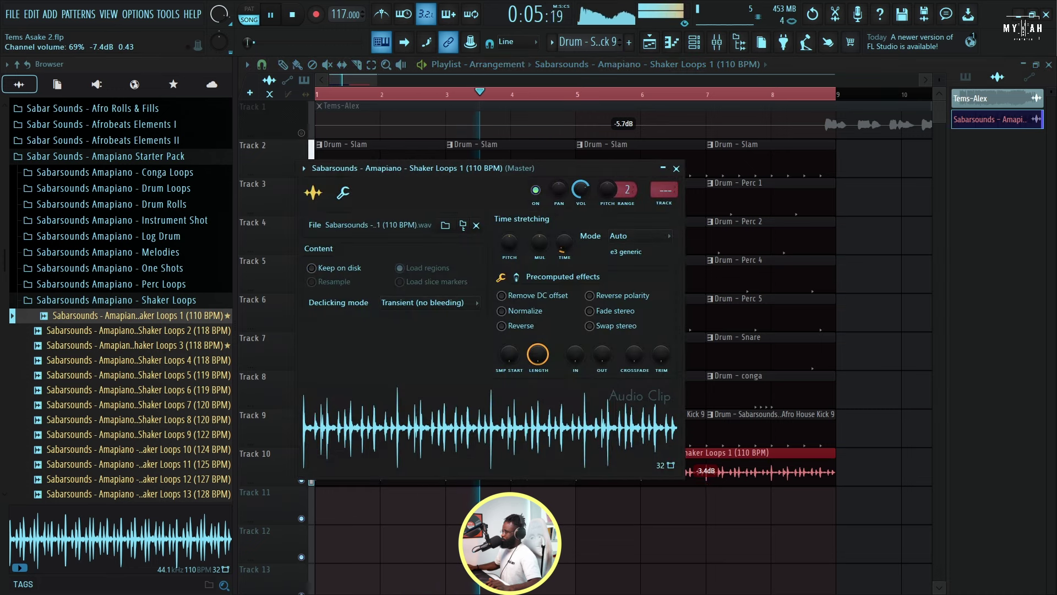
pyautogui.click(676, 168)
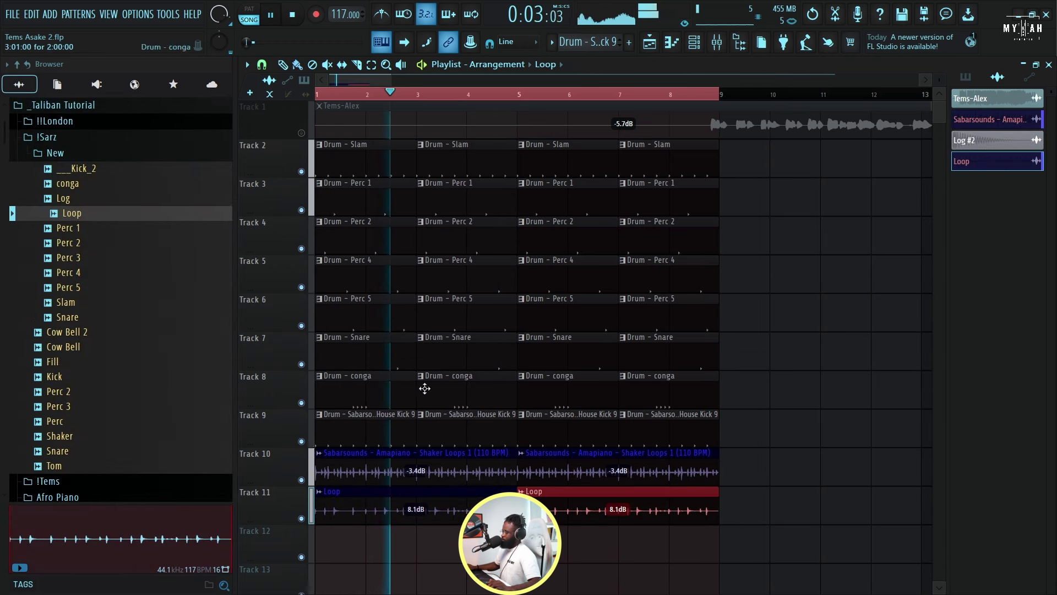
# Add Fruity Parametric EQ 2 to the Loop insert with a low shelf cutting around 214 Hz.
pyautogui.doubleClick(528, 492)
pyautogui.press('F9')
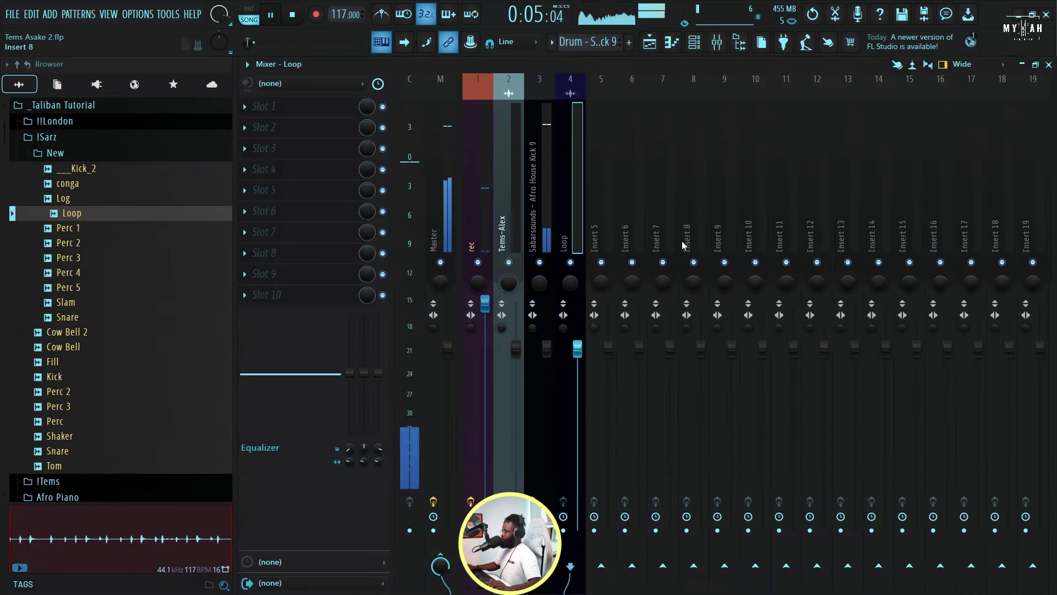
pyautogui.click(263, 106)
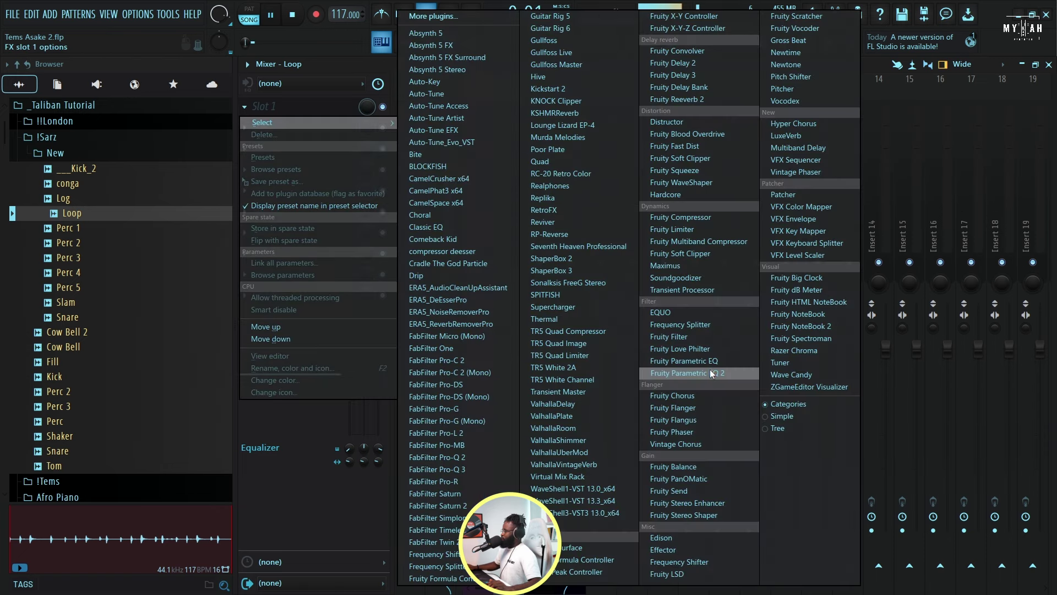
pyautogui.click(672, 372)
pyautogui.moveTo(401, 337); pyautogui.dragTo(460, 416)
pyautogui.press('space')
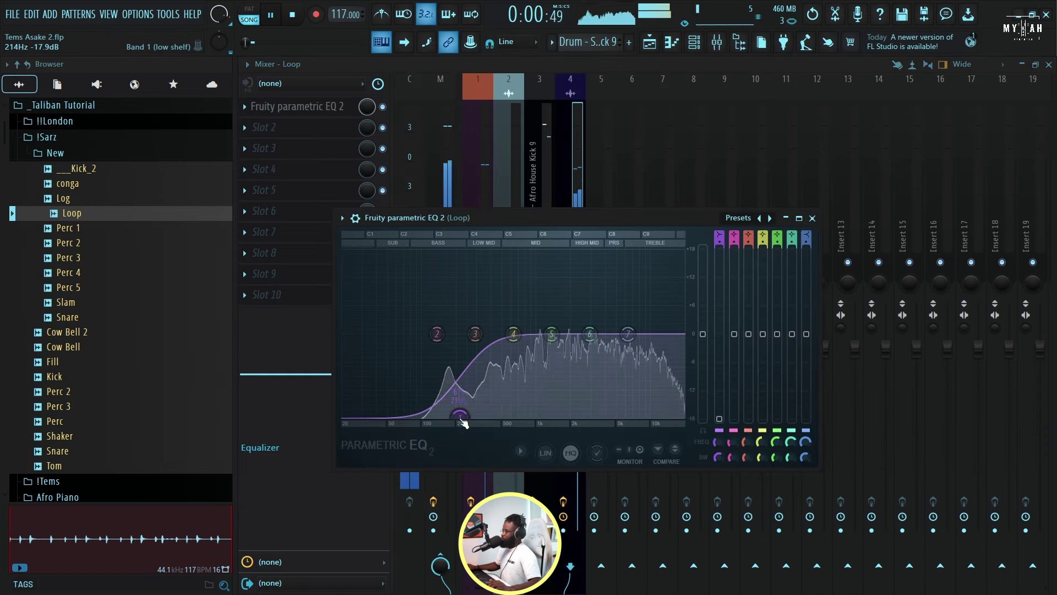
pyautogui.press('F5')
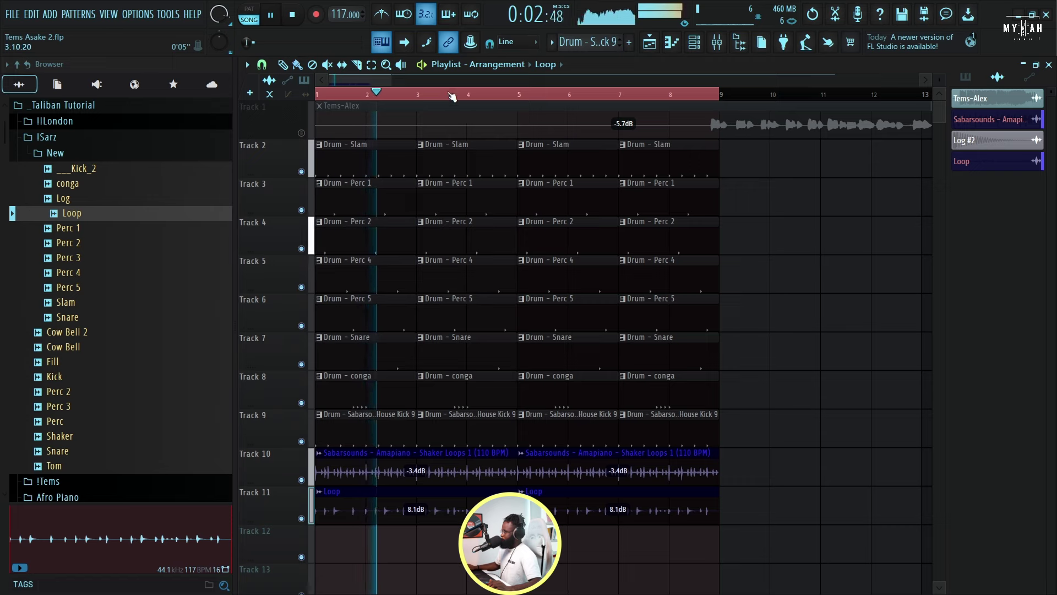
pyautogui.scroll(-2, 451, 94)
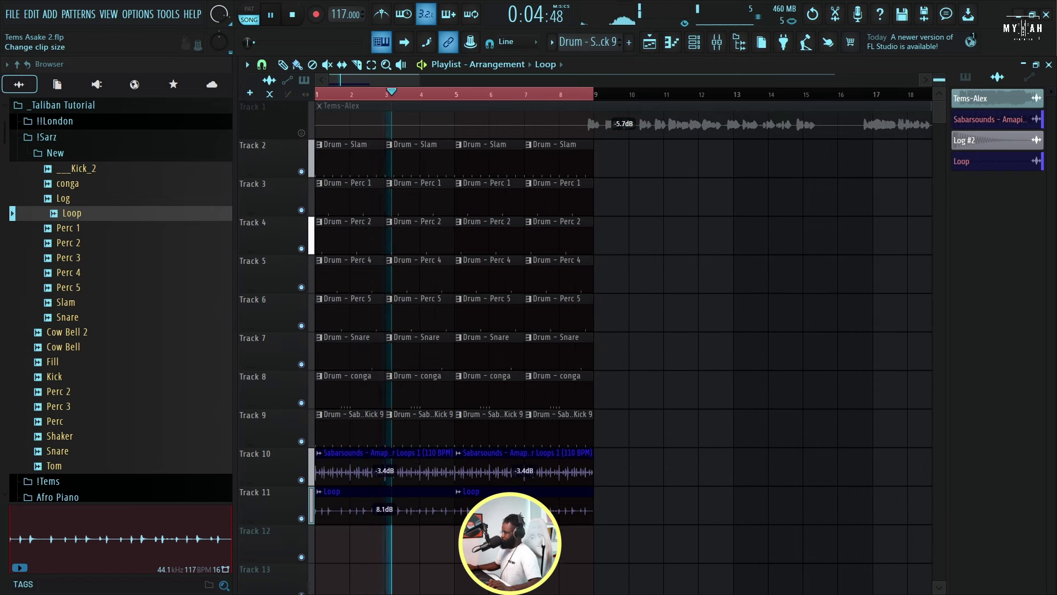
pyautogui.scroll(-3, 577, 266)
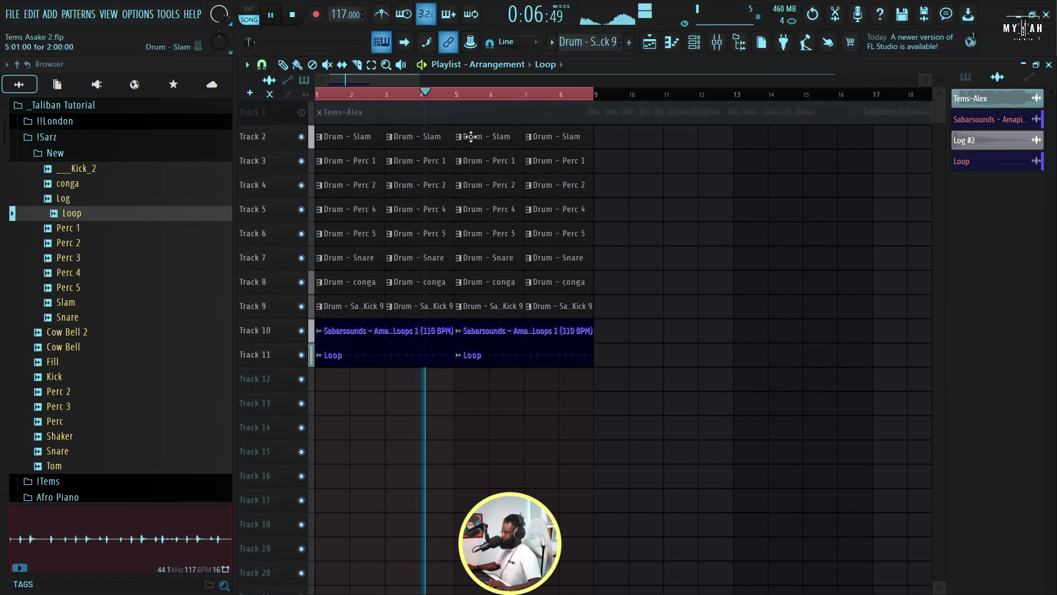
pyautogui.click(414, 303)
pyautogui.press('space')
pyautogui.scroll(2, 569, 146)
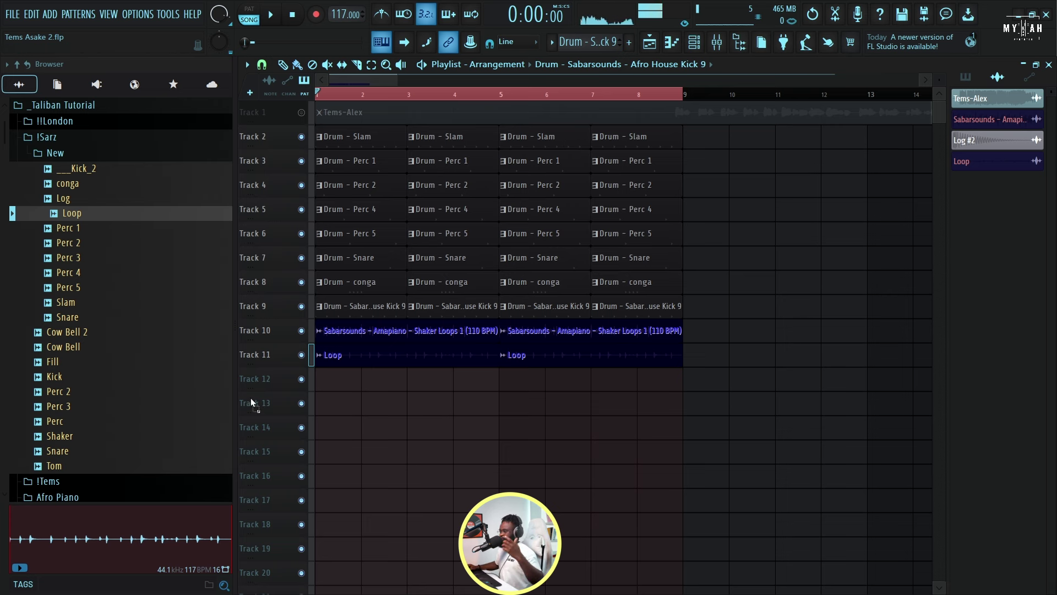
# Drop Tems Asake-Flute onto Track 12 at bar 1 and lower its gain to -8.6 dB.
pyautogui.moveTo(255, 401); pyautogui.dragTo(341, 378)
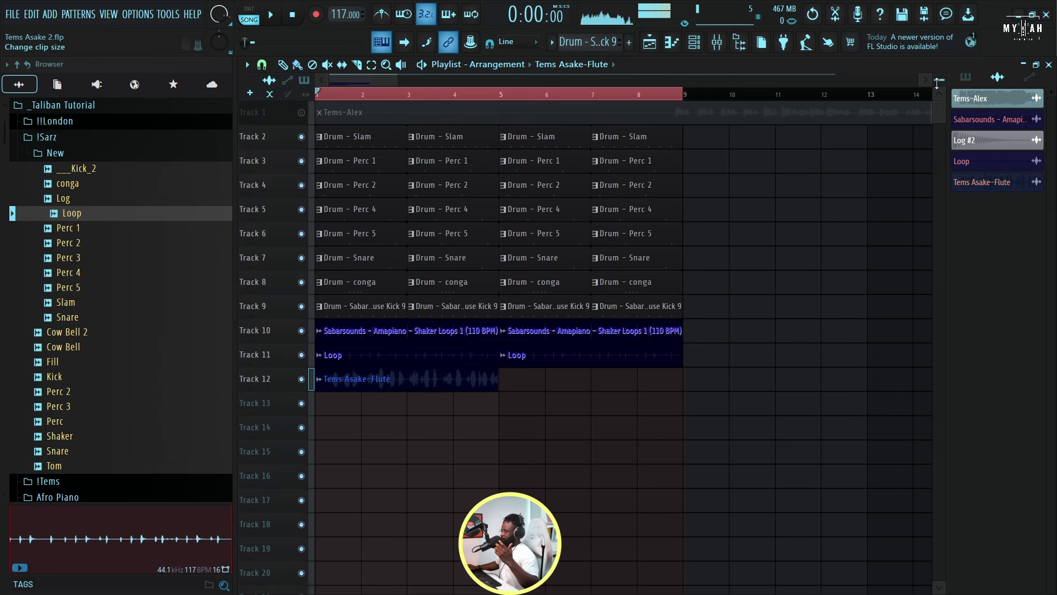
pyautogui.moveTo(937, 82); pyautogui.dragTo(937, 104)
pyautogui.scroll(-4, 602, 330)
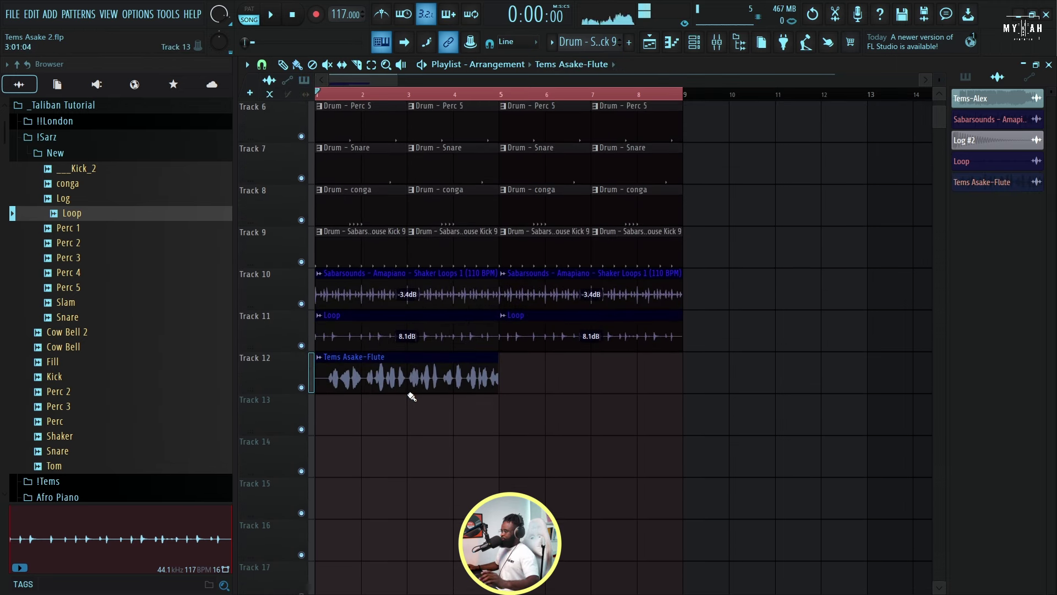
pyautogui.moveTo(412, 397); pyautogui.dragTo(407, 393)
pyautogui.press('space')
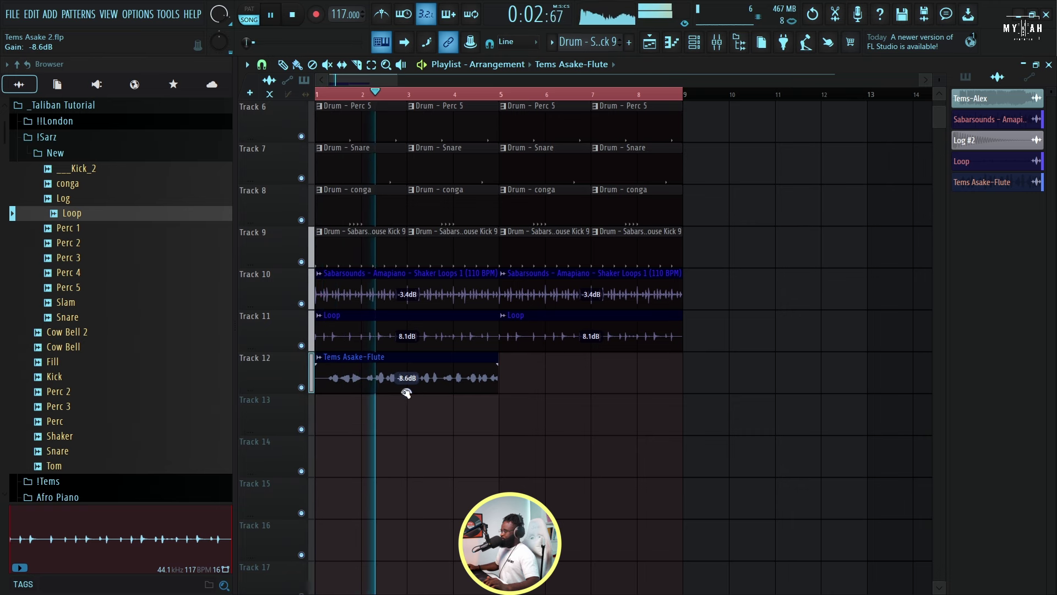
pyautogui.doubleClick(406, 380)
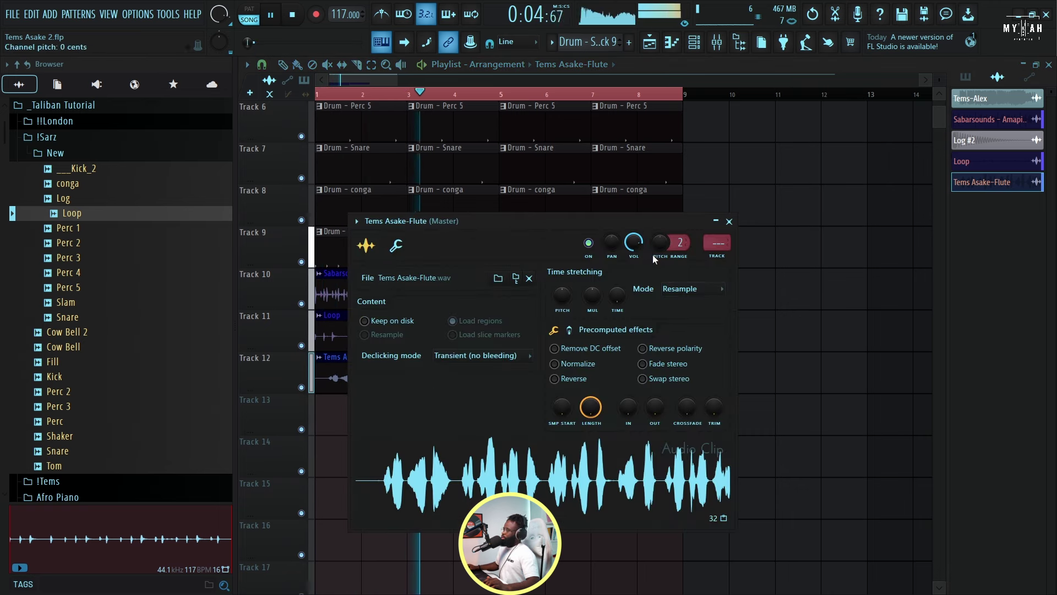
pyautogui.press('space')
pyautogui.press('F9')
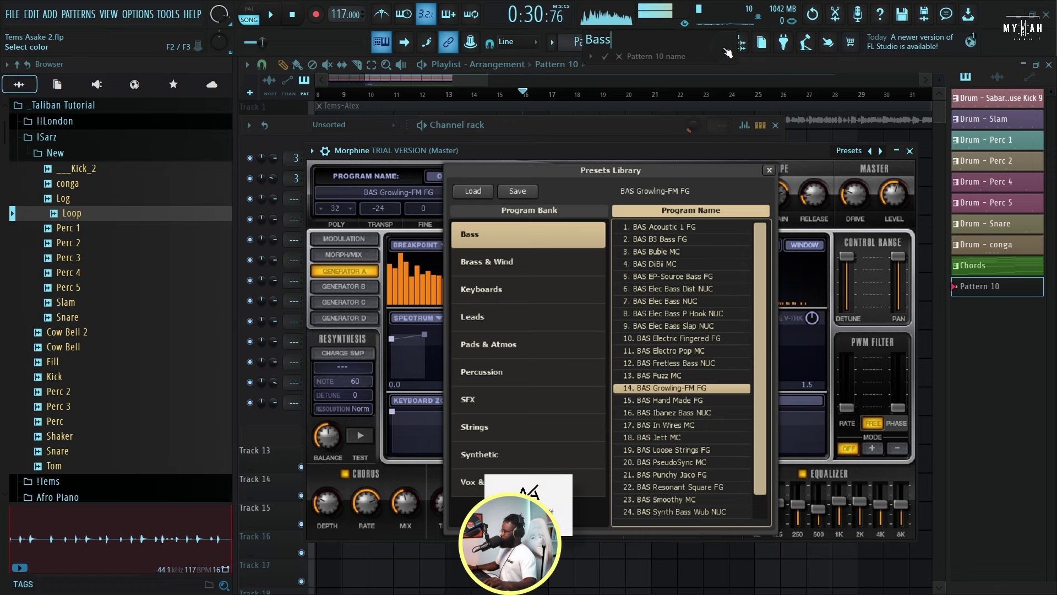
# Open the colour choices for the Bass pattern.
pyautogui.click(725, 43)
# Confirm the Bass pattern name and place a Bass clip on Track 16 at bar 17.
pyautogui.press('Return')
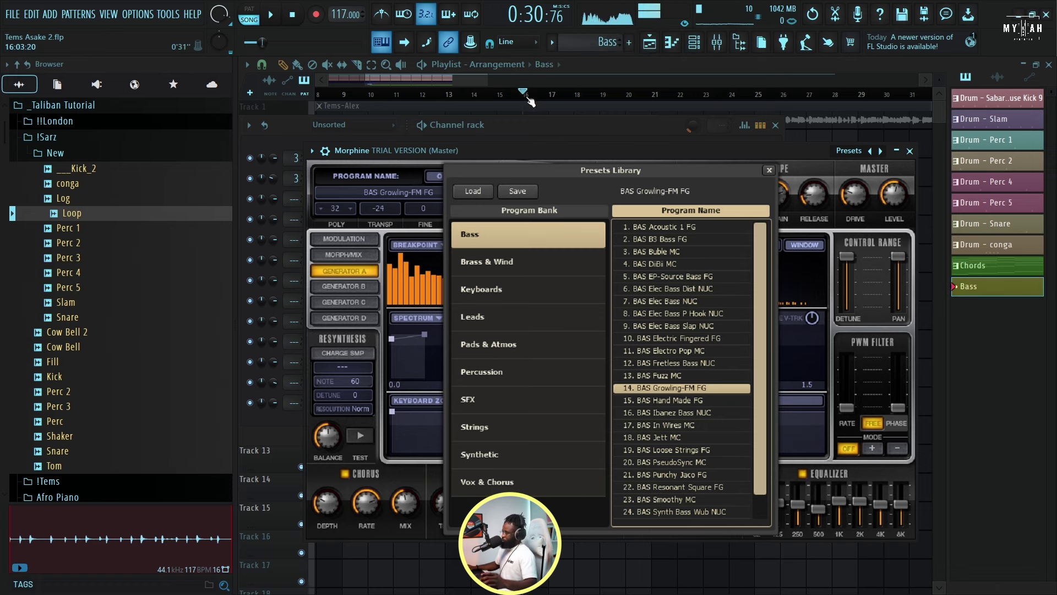
pyautogui.press('F5')
pyautogui.scroll(-3, 556, 440)
pyautogui.click(557, 460)
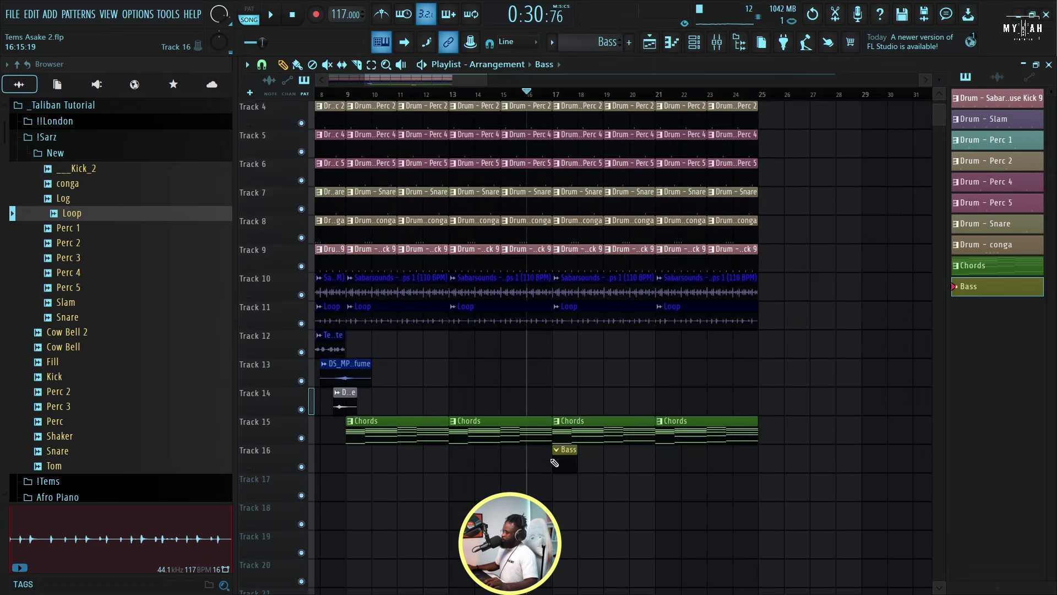
# Review the Chords pattern notes, then stop playback and return to the arrangement playlist.
pyautogui.doubleClick(567, 435)
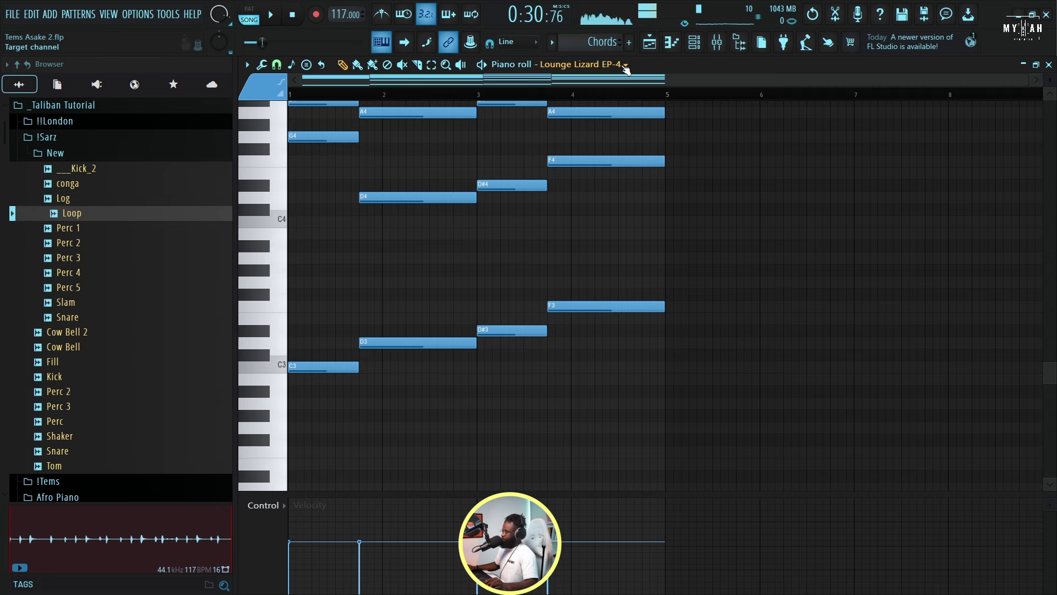
pyautogui.click(650, 49)
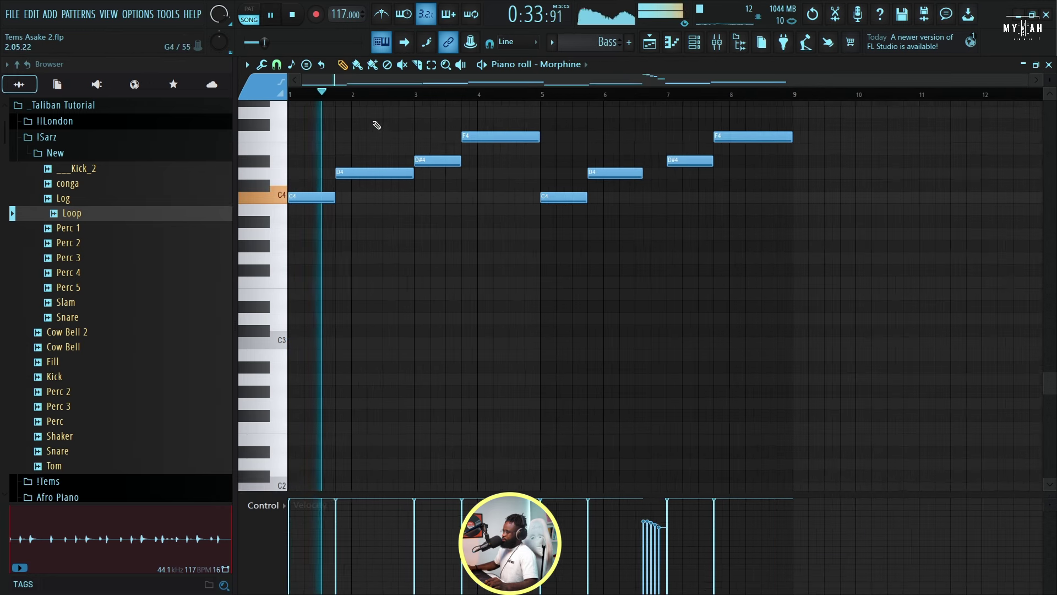
pyautogui.scroll(3, 407, 308)
pyautogui.scroll(3, 443, 344)
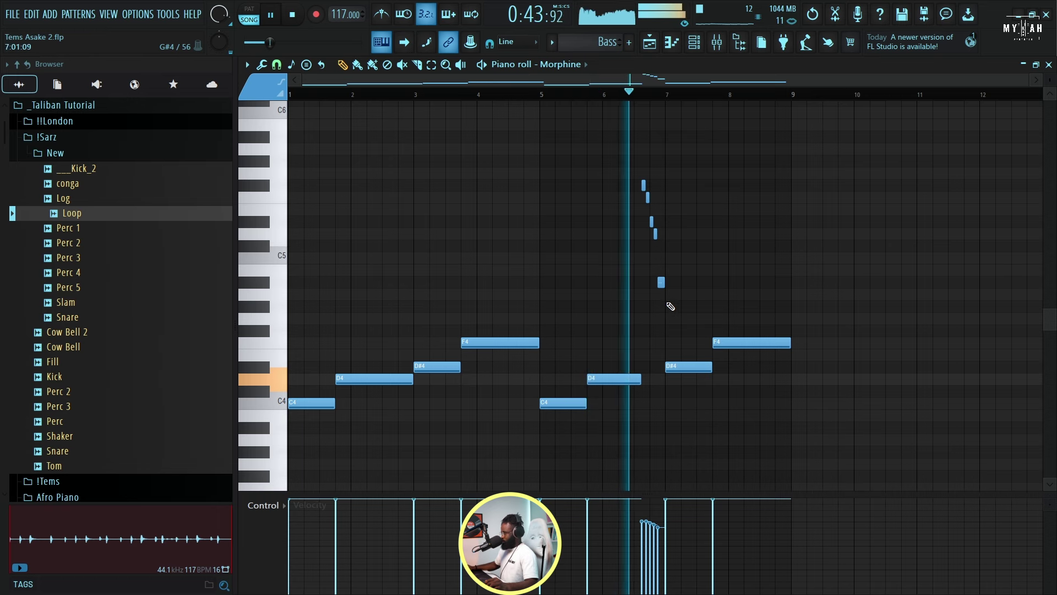
pyautogui.press('space')
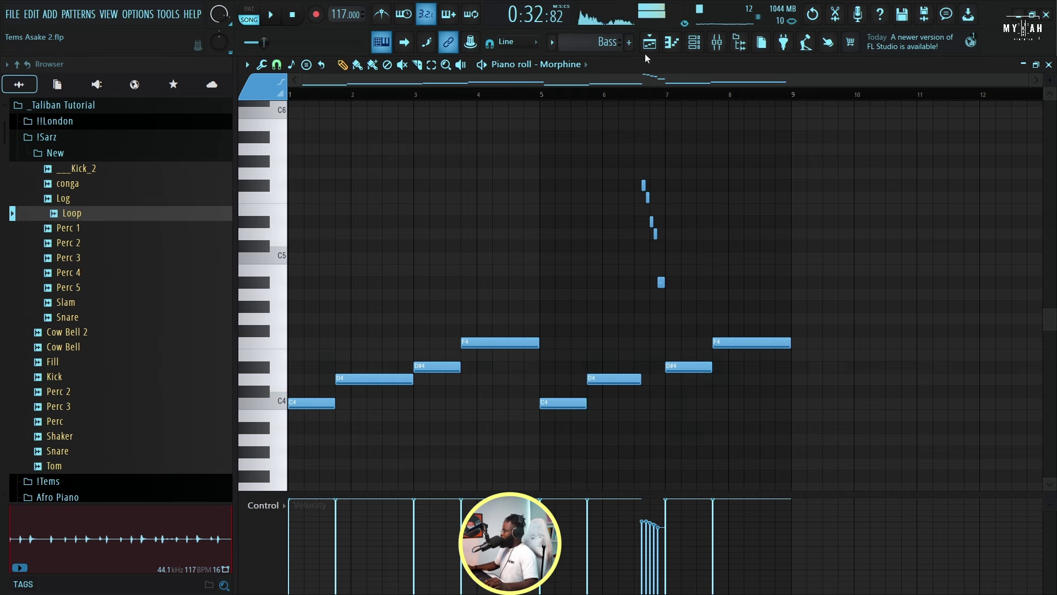
pyautogui.press('F5')
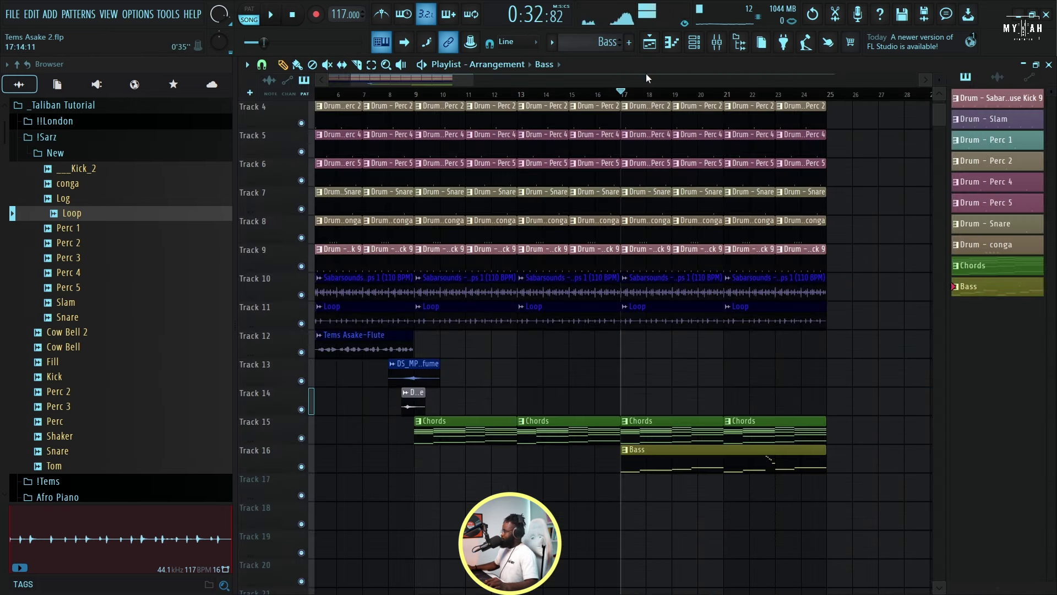
# Close the Morphine bass window and save the project, choosing Save anyway past the trial warning.
pyautogui.click(703, 44)
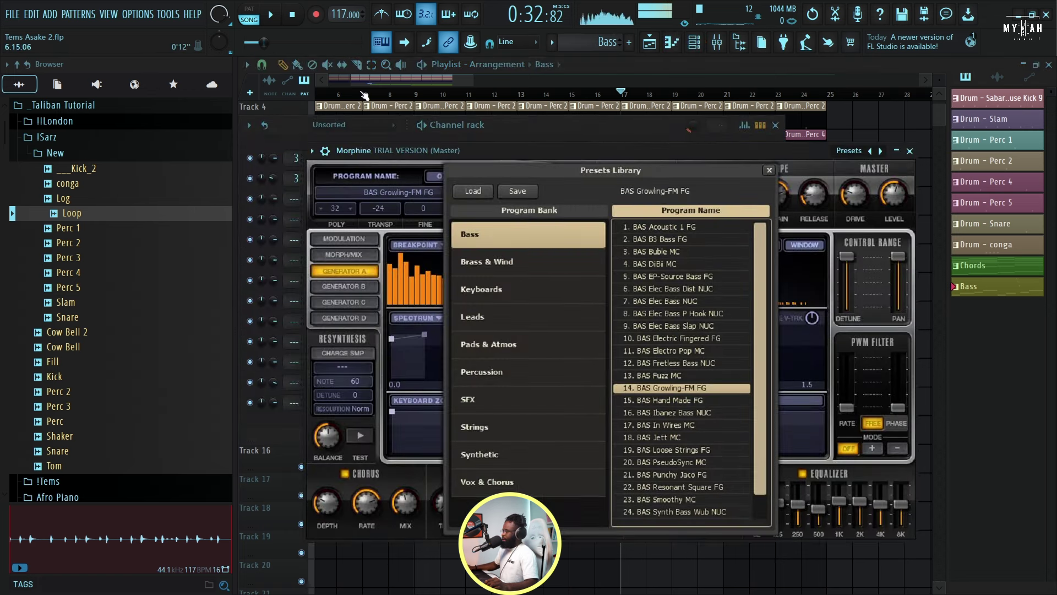
pyautogui.press('Escape')
pyautogui.scroll(-3, 539, 323)
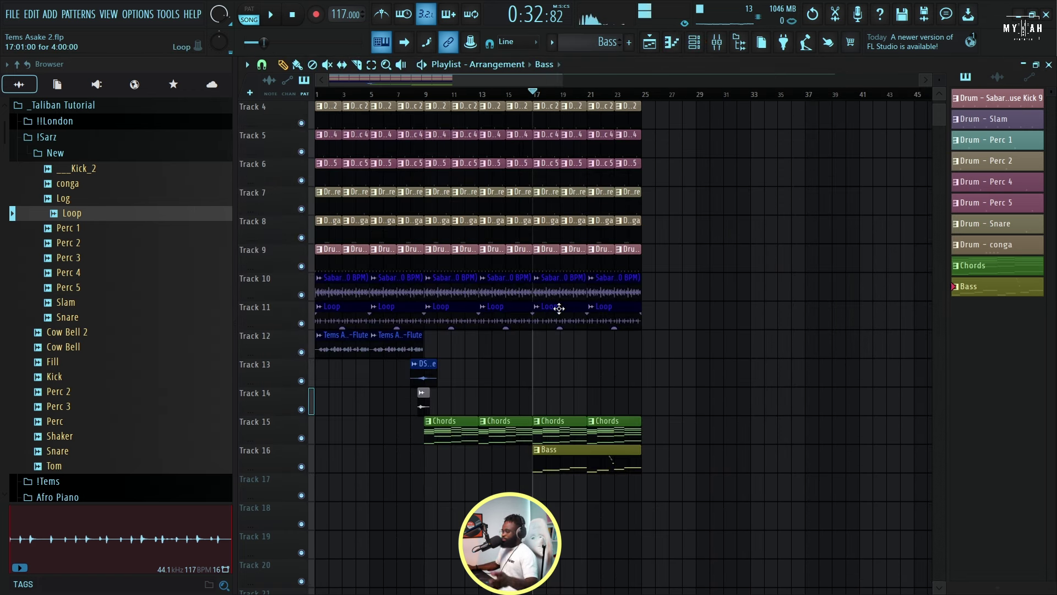
pyautogui.hotkey('ctrl', 's')
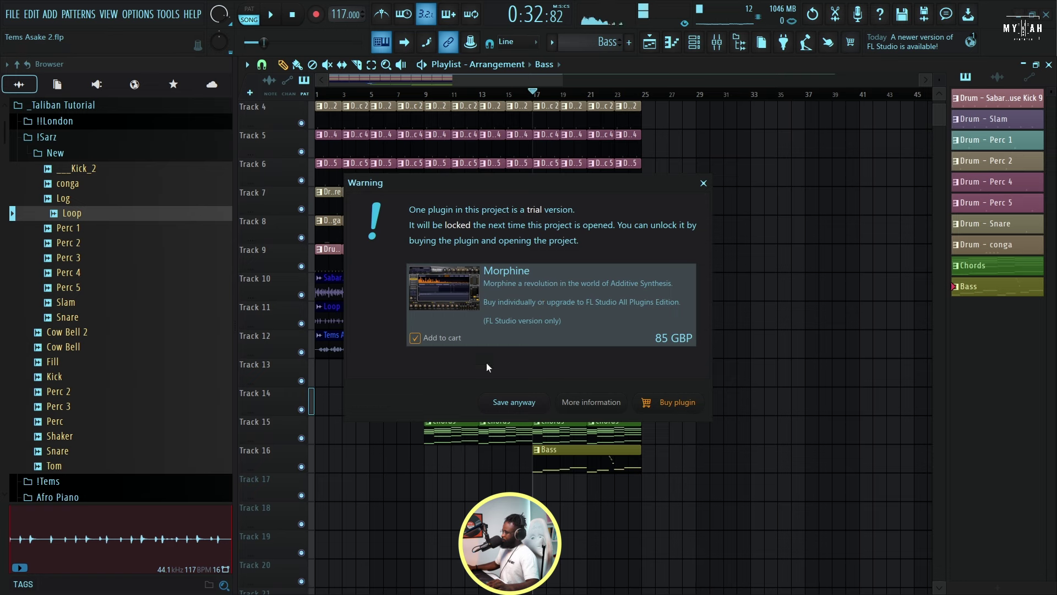
pyautogui.click(523, 402)
# Add a Kontakt channel loaded with Archtop.nki, then make Chords current from its clip.
pyautogui.click(694, 42)
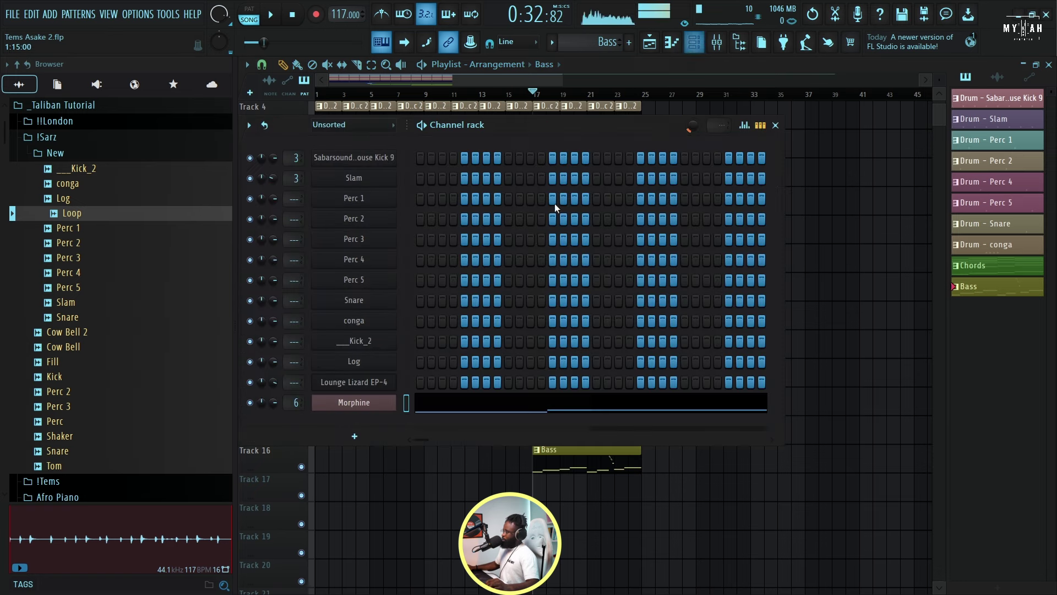
pyautogui.click(354, 436)
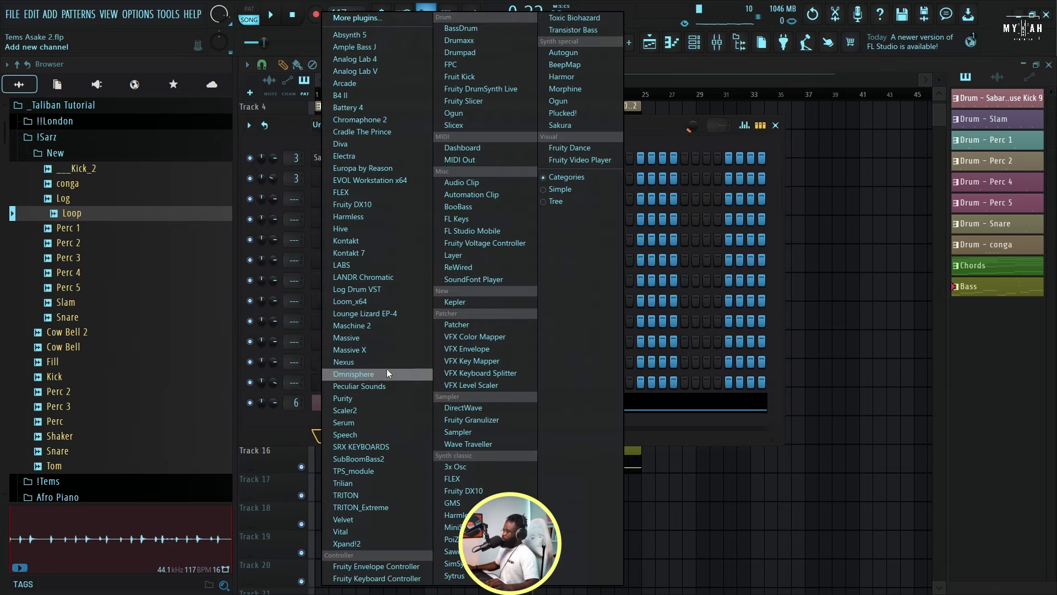
pyautogui.click(365, 241)
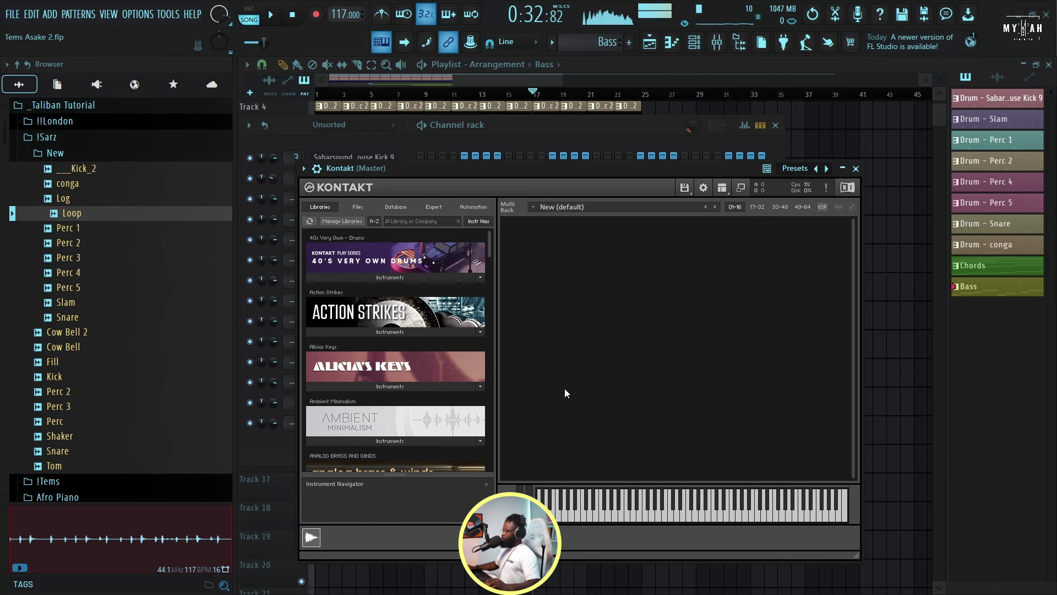
pyautogui.scroll(-2, 409, 408)
pyautogui.click(378, 435)
pyautogui.moveTo(337, 457); pyautogui.dragTo(609, 418)
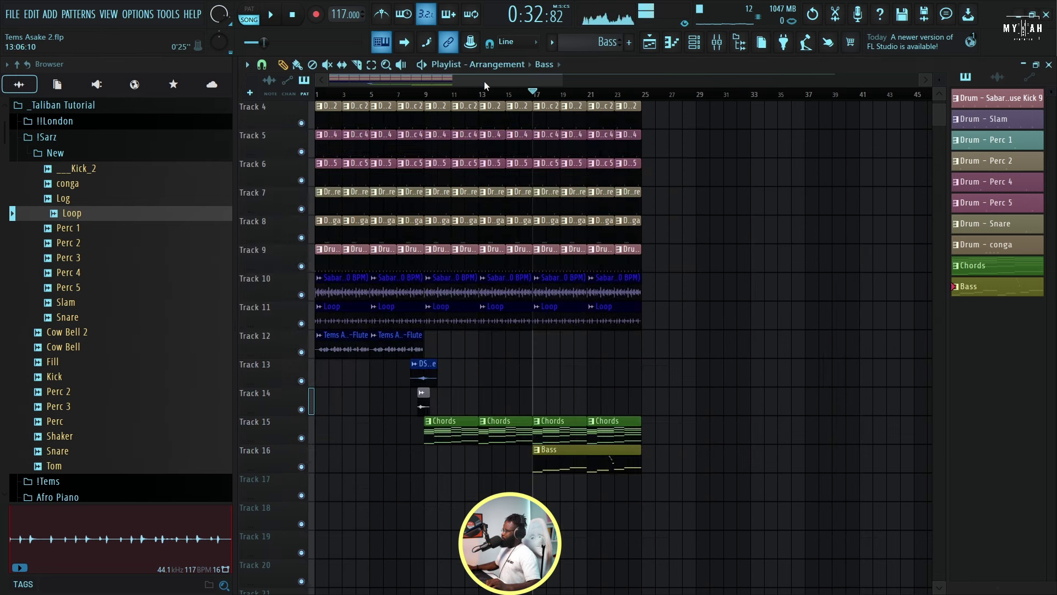
pyautogui.click(484, 81)
pyautogui.click(487, 427)
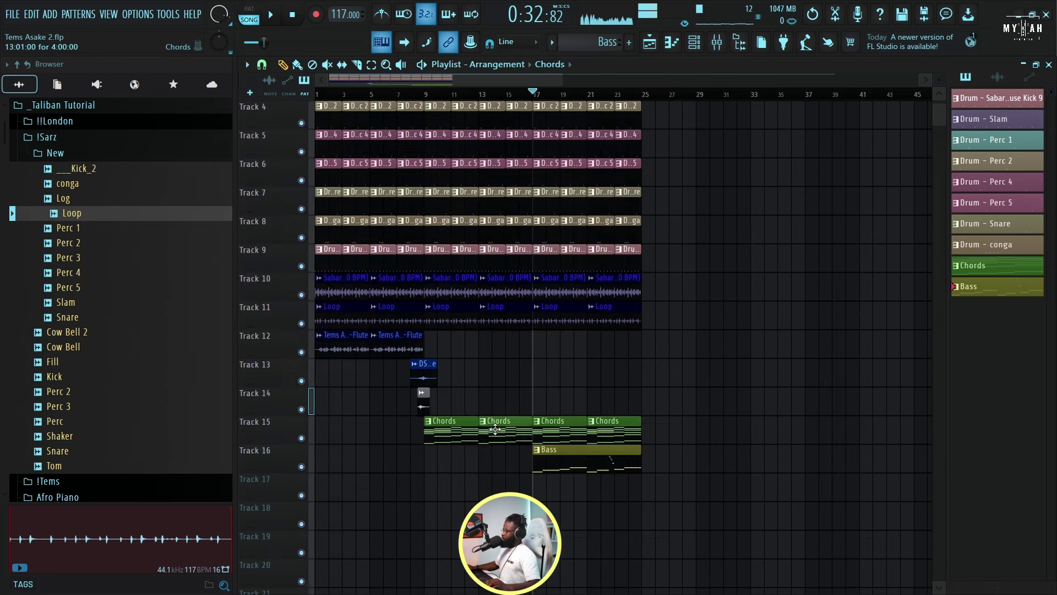
# Copy the Lounge Lizard EP-4 notes and paste them onto Kontakt in a new empty pattern, Gui.
pyautogui.click(692, 42)
pyautogui.rightClick(386, 381)
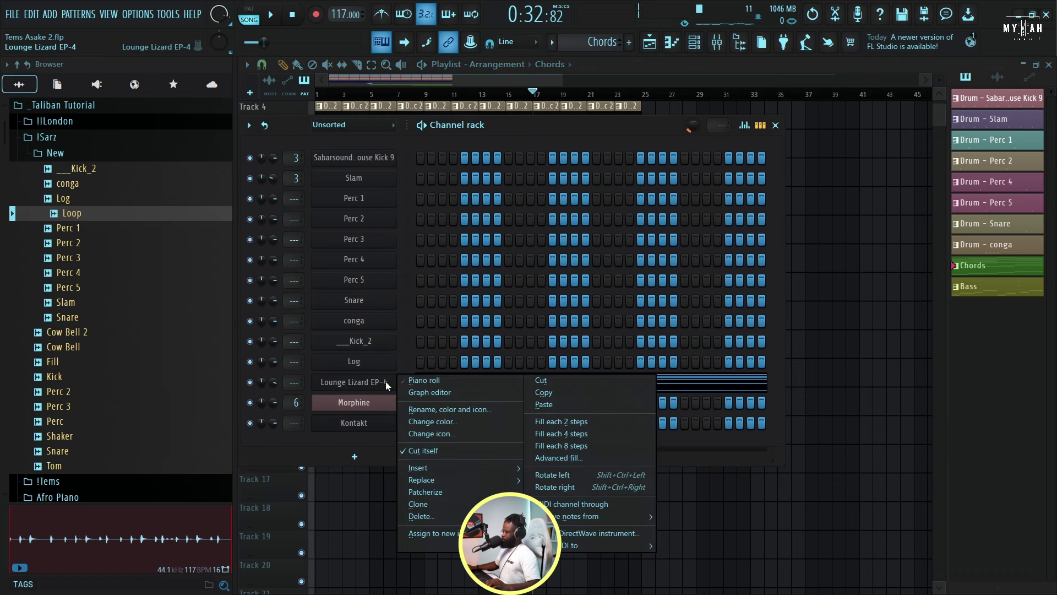
pyautogui.click(578, 392)
pyautogui.click(552, 42)
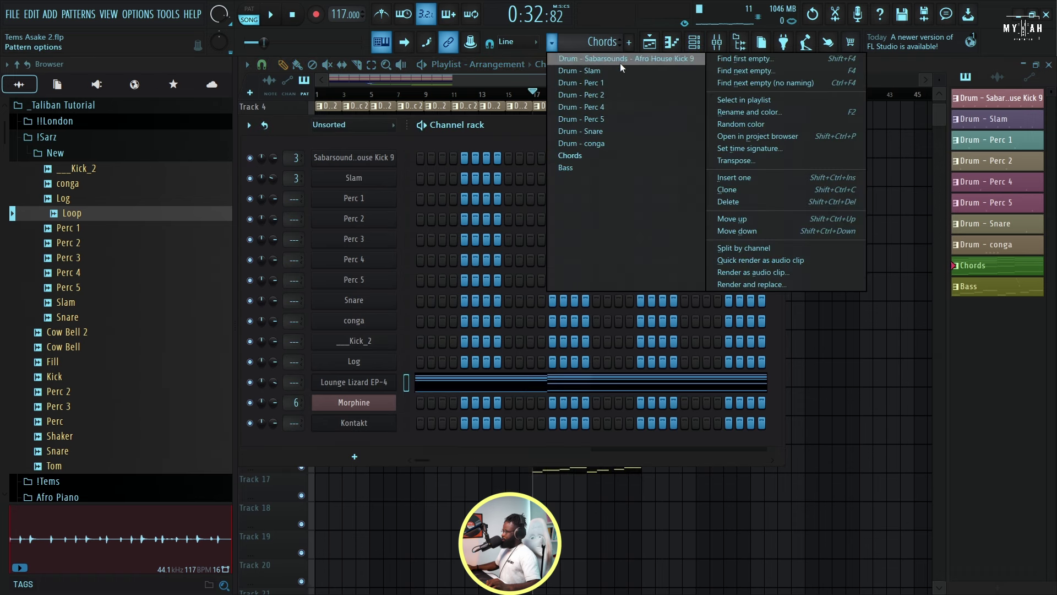
pyautogui.click(743, 58)
pyautogui.hotkey('ctrl', 'v')
# Play the Gui pattern and check the Kontakt guitar chords in the Piano roll.
pyautogui.press('space')
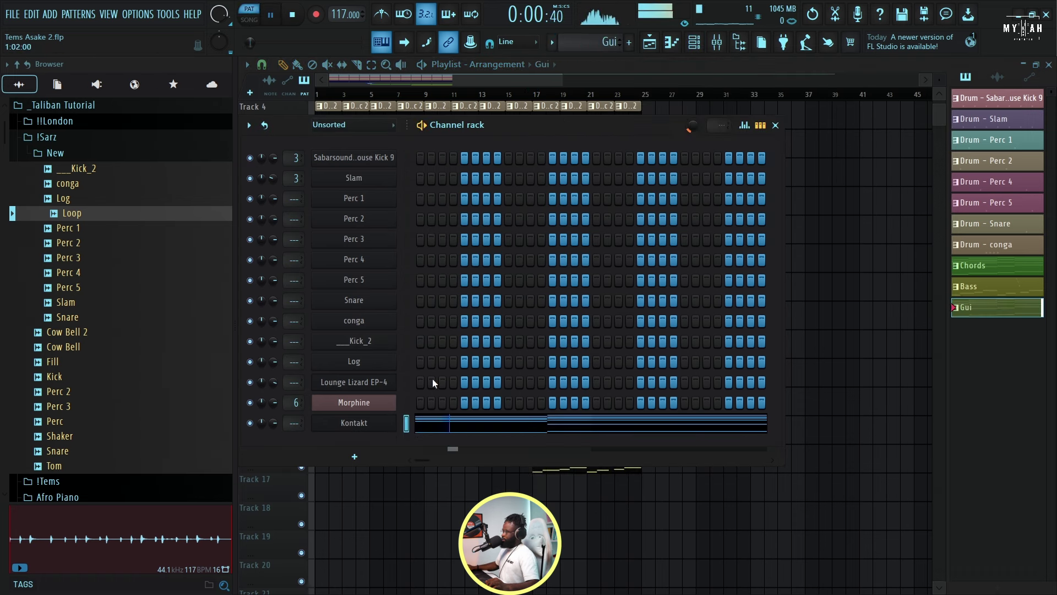
pyautogui.click(431, 428)
pyautogui.press('space')
pyautogui.press('space')
pyautogui.scroll(3, 447, 281)
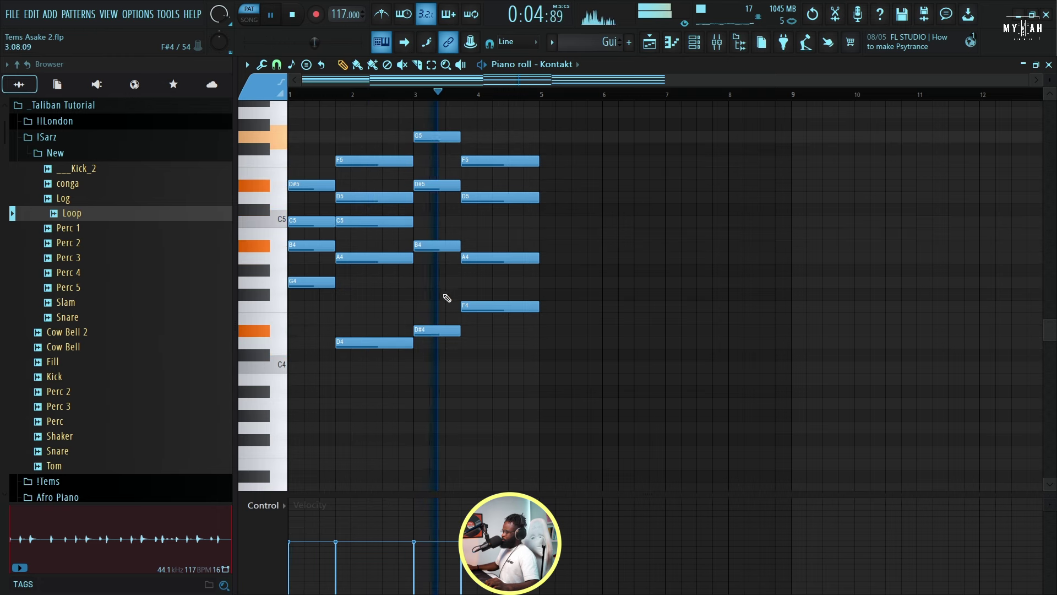
# Paint Gui clips on Track 17 at bars 17 and 21, playing back from around bar 14.
pyautogui.press('F5')
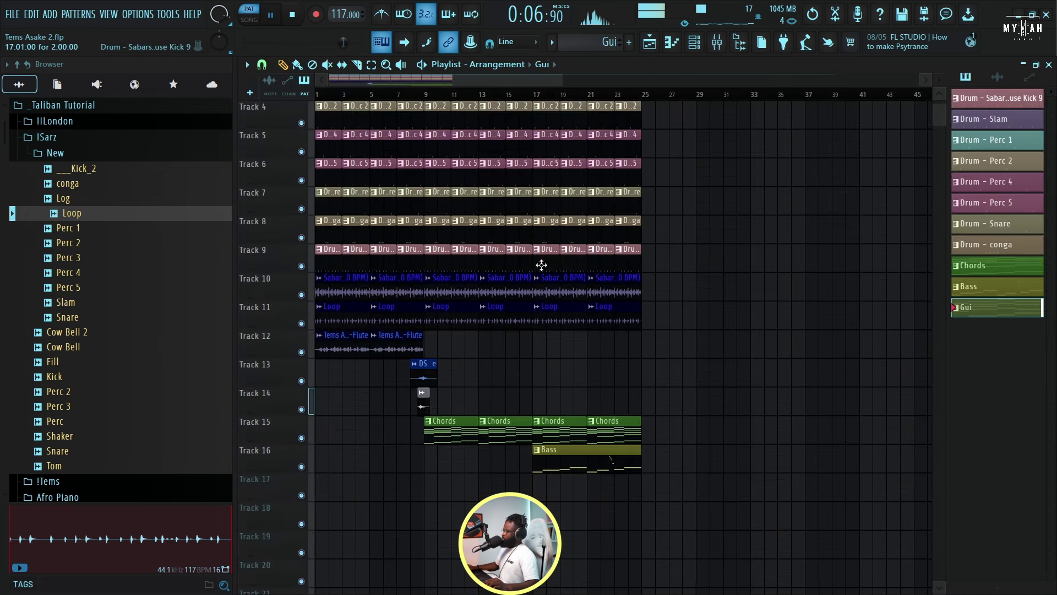
pyautogui.press('space')
pyautogui.click(507, 94)
pyautogui.press('space')
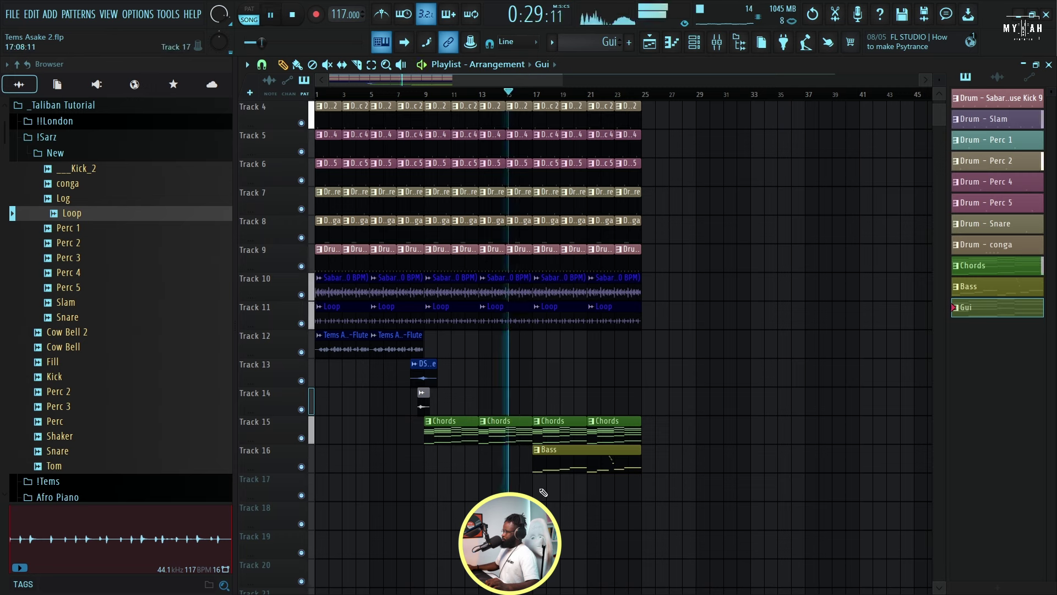
pyautogui.click(537, 491)
pyautogui.click(601, 487)
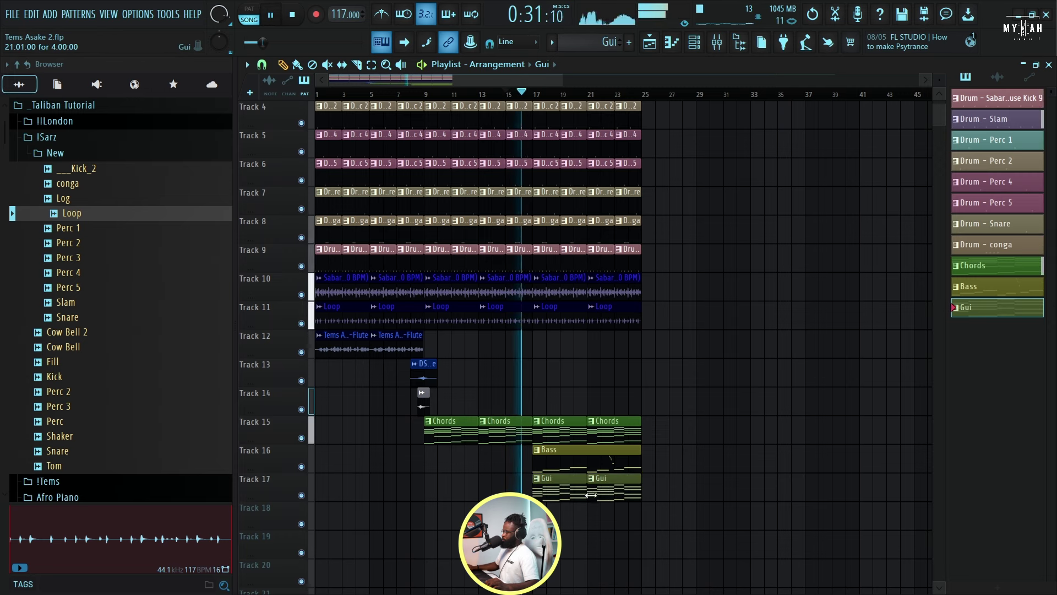
# Route the Kontakt guitar to its own mixer insert 7 with Ctrl+L and show it.
pyautogui.press('F6')
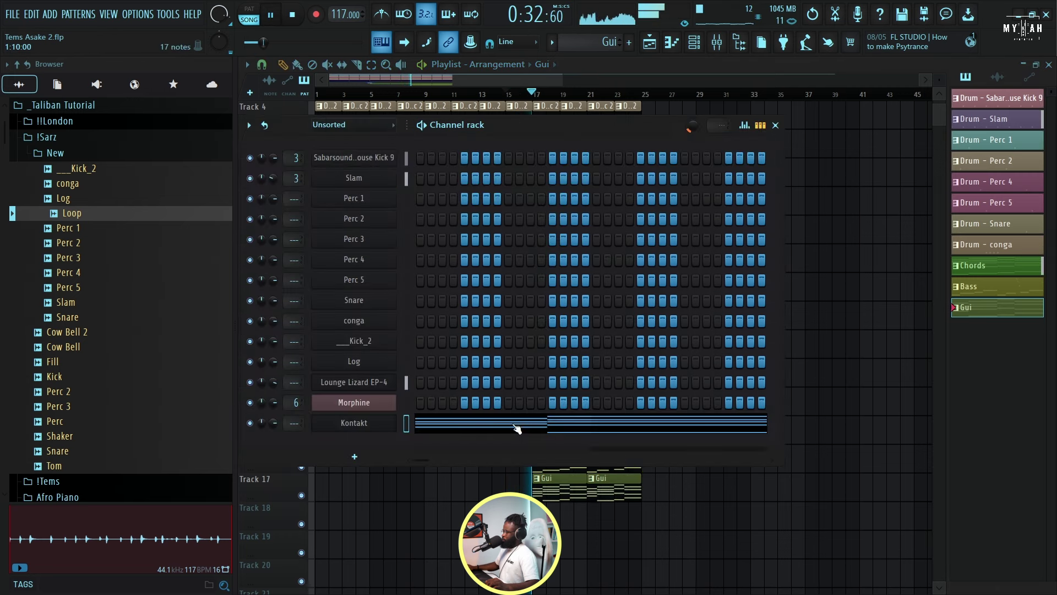
pyautogui.click(354, 422)
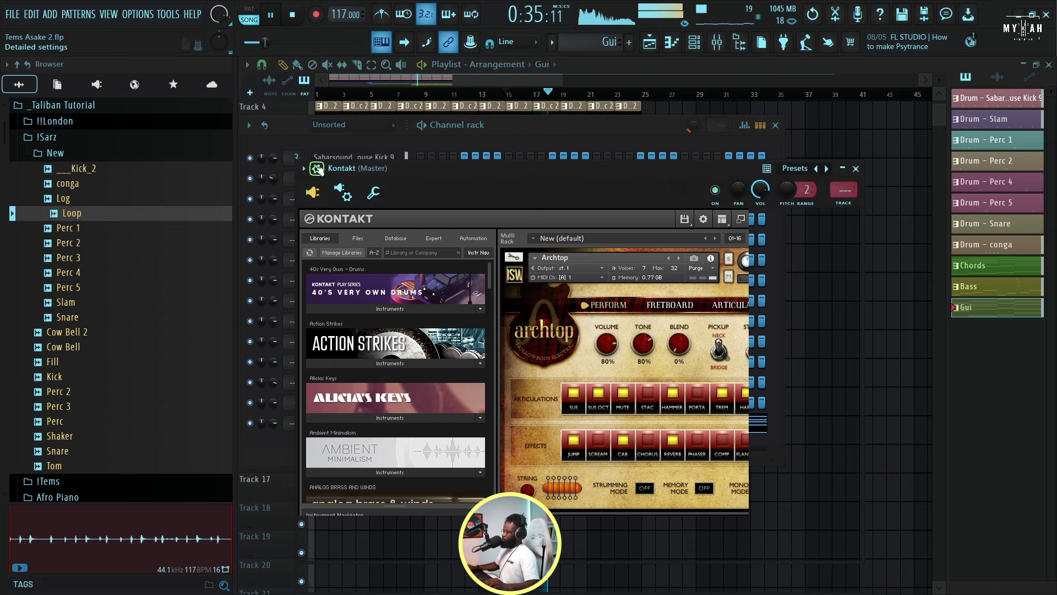
pyautogui.press('space')
pyautogui.hotkey('ctrl', 'l')
pyautogui.press('F9')
# Lower the Kontakt insert fader to about -11.9 dB, return to the playlist, and select the Tems Asake-Flute clip.
pyautogui.press('space')
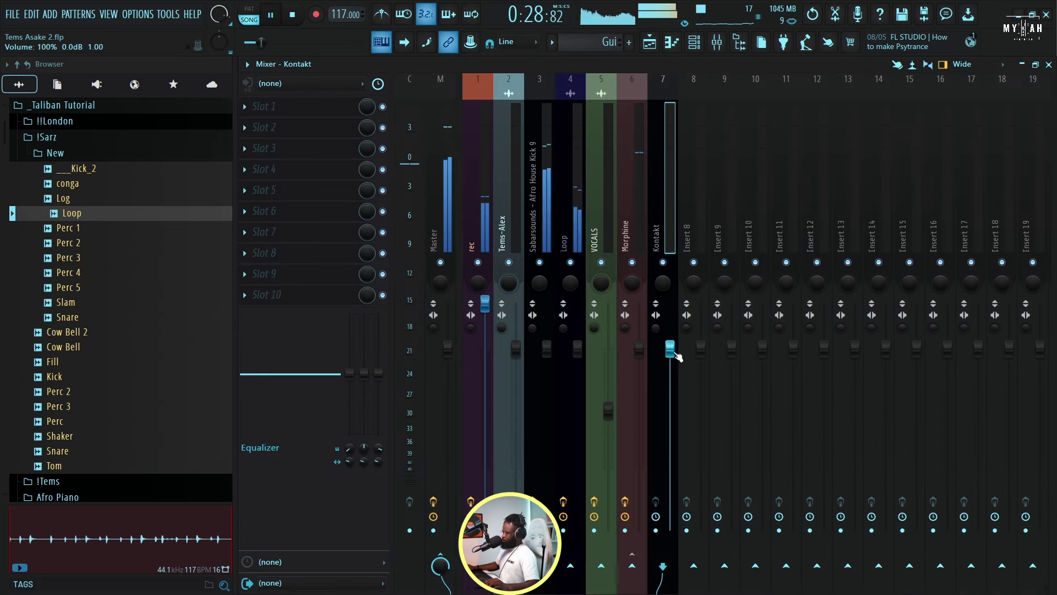
pyautogui.moveTo(670, 405); pyautogui.dragTo(670, 434)
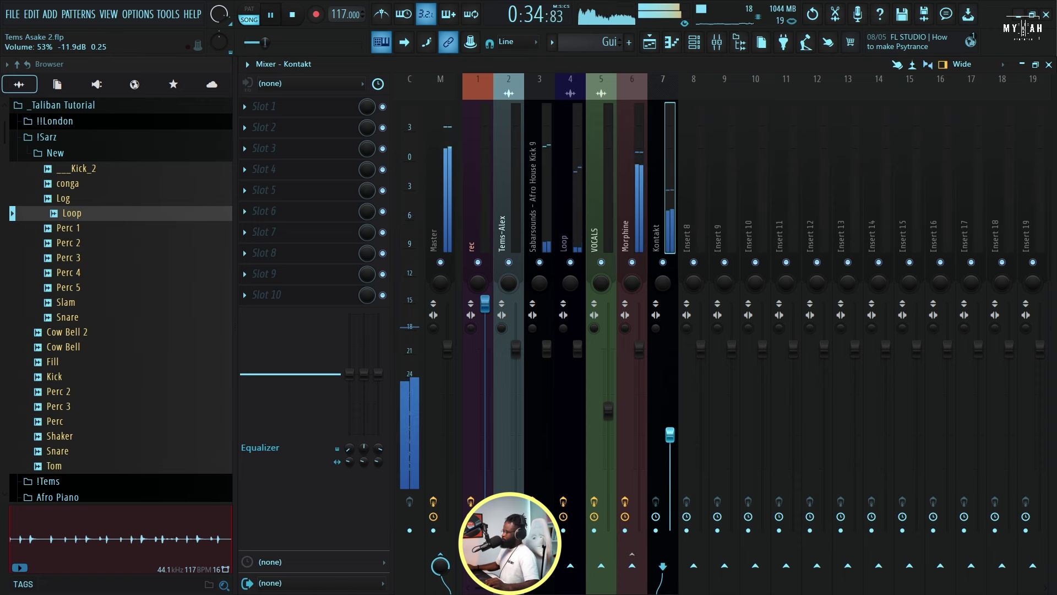
pyautogui.click(654, 48)
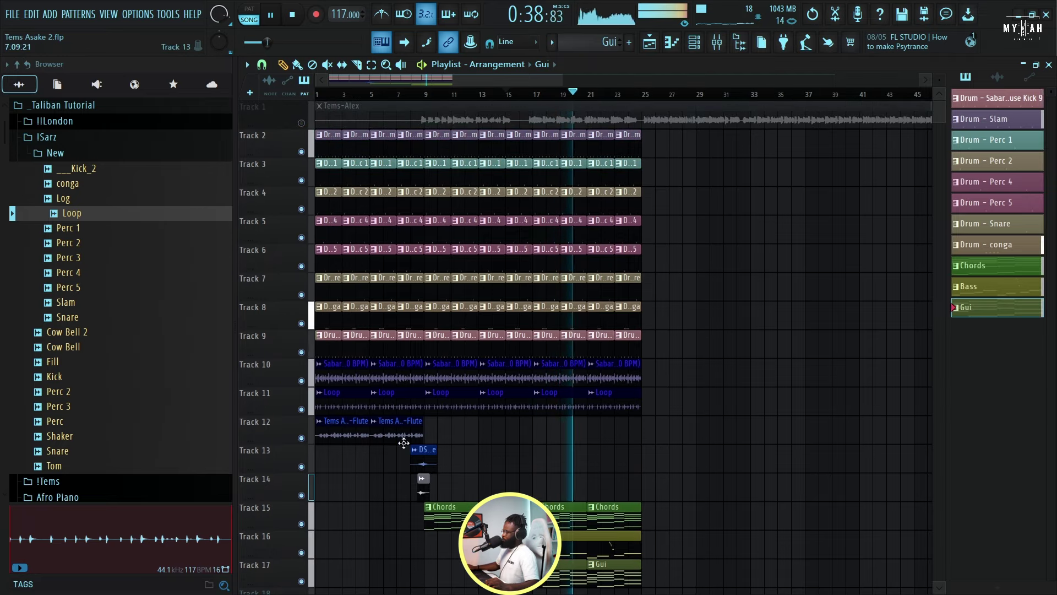
pyautogui.press('space')
pyautogui.click(424, 436)
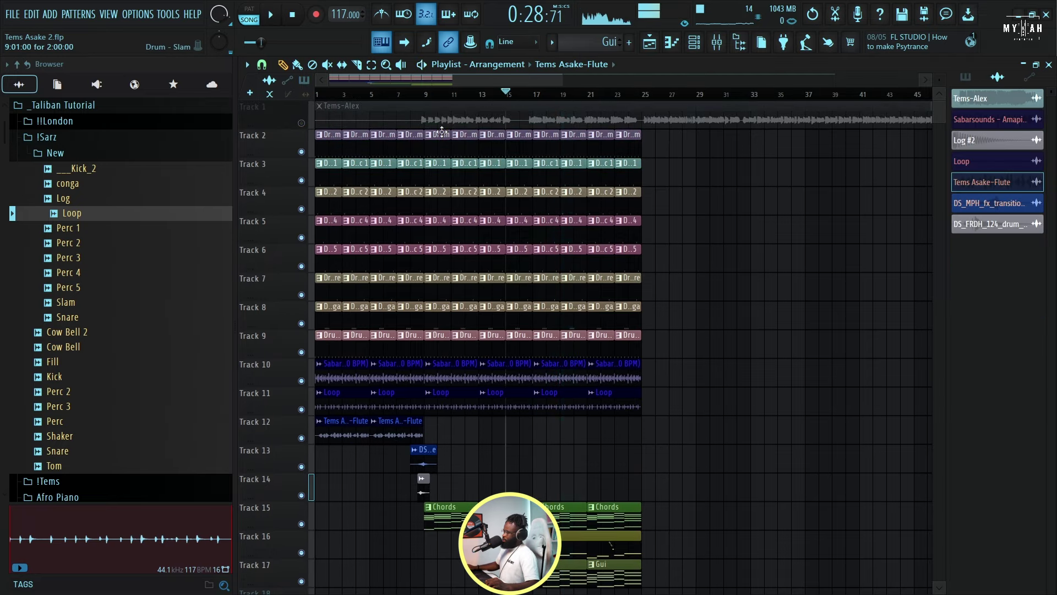
# Paint Tems Asake-Flute clips on Track 12 at bars 9, 17 and 21.
pyautogui.click(431, 439)
pyautogui.press('space')
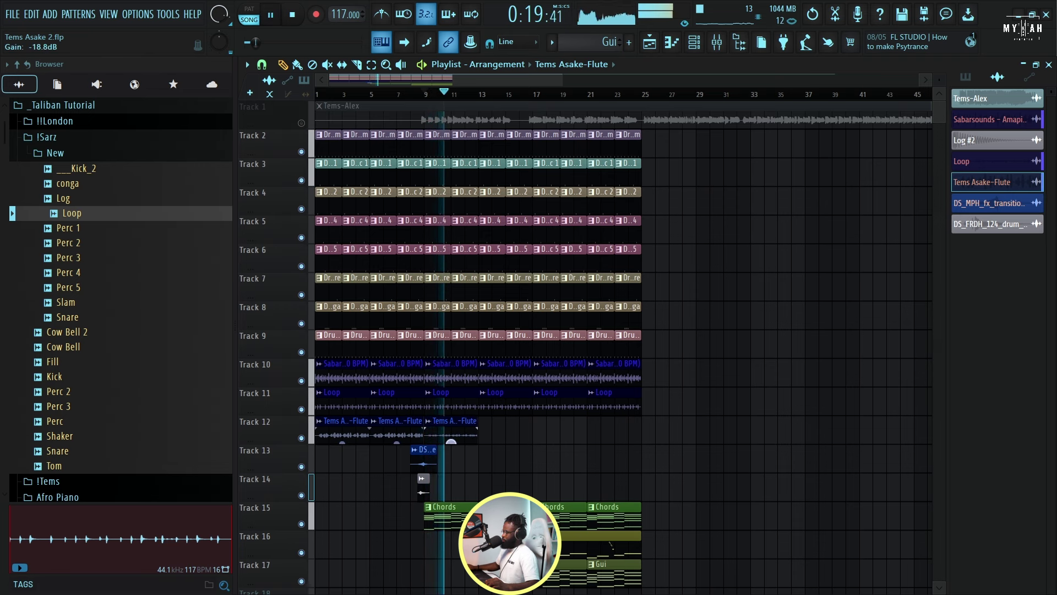
pyautogui.moveTo(451, 442); pyautogui.dragTo(507, 438)
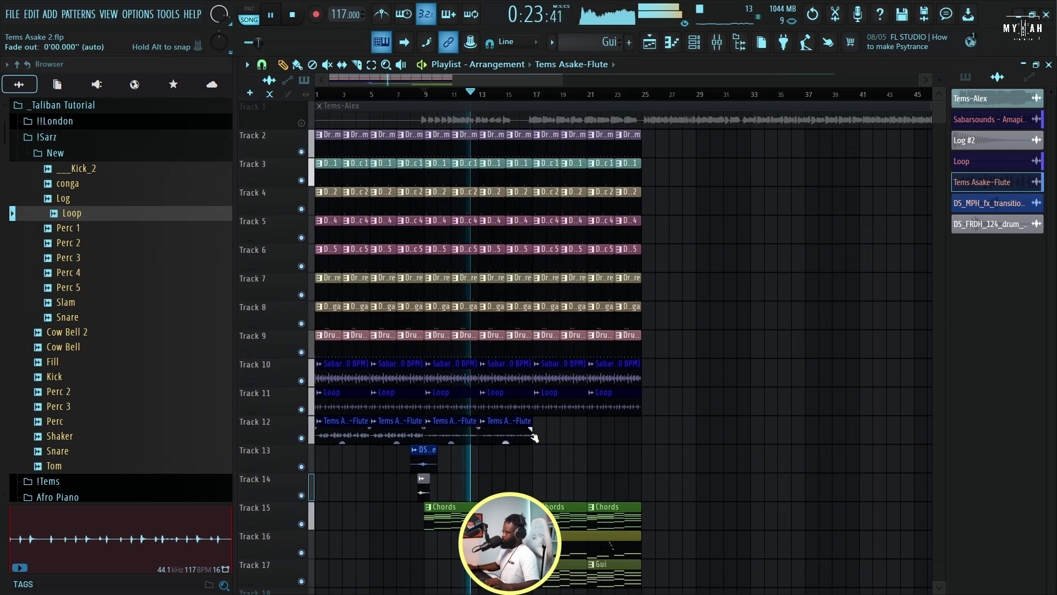
pyautogui.click(555, 440)
pyautogui.click(588, 433)
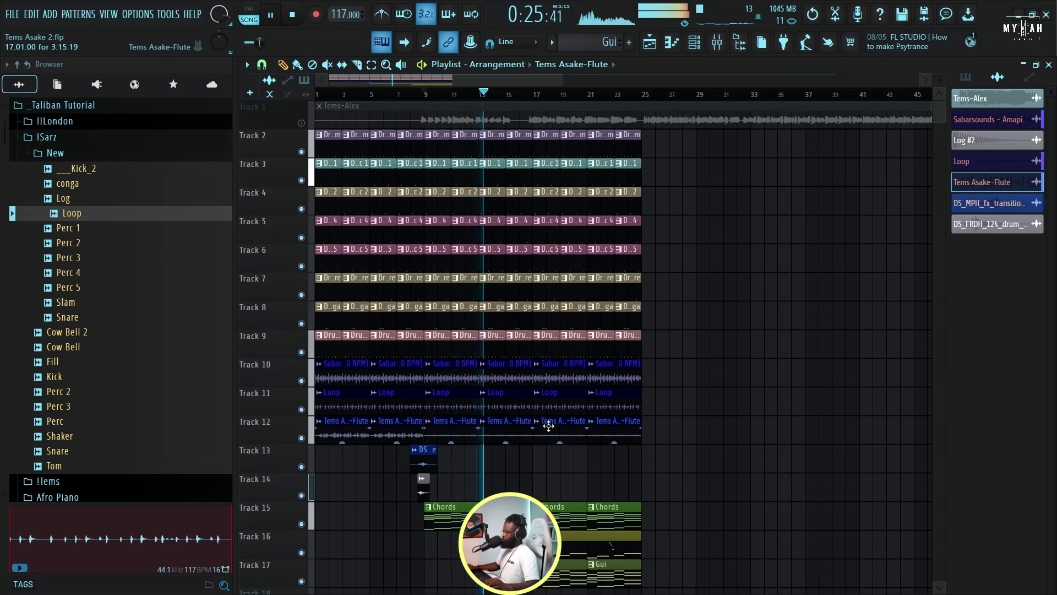
# Place the fume transition clip on Track 13 at bar 25.
pyautogui.click(434, 443)
pyautogui.click(638, 451)
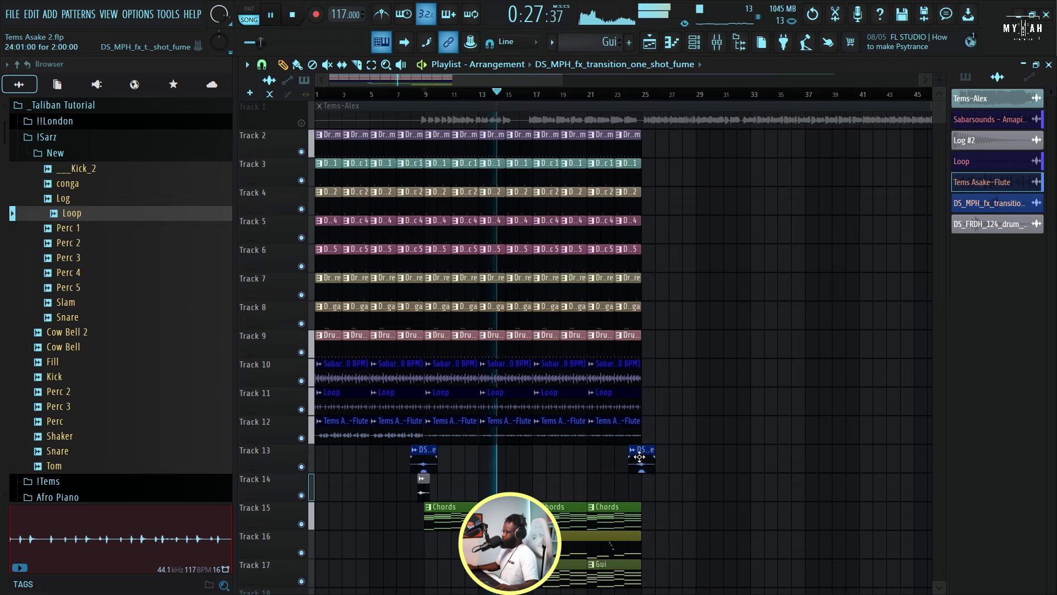
pyautogui.scroll(-2, 579, 449)
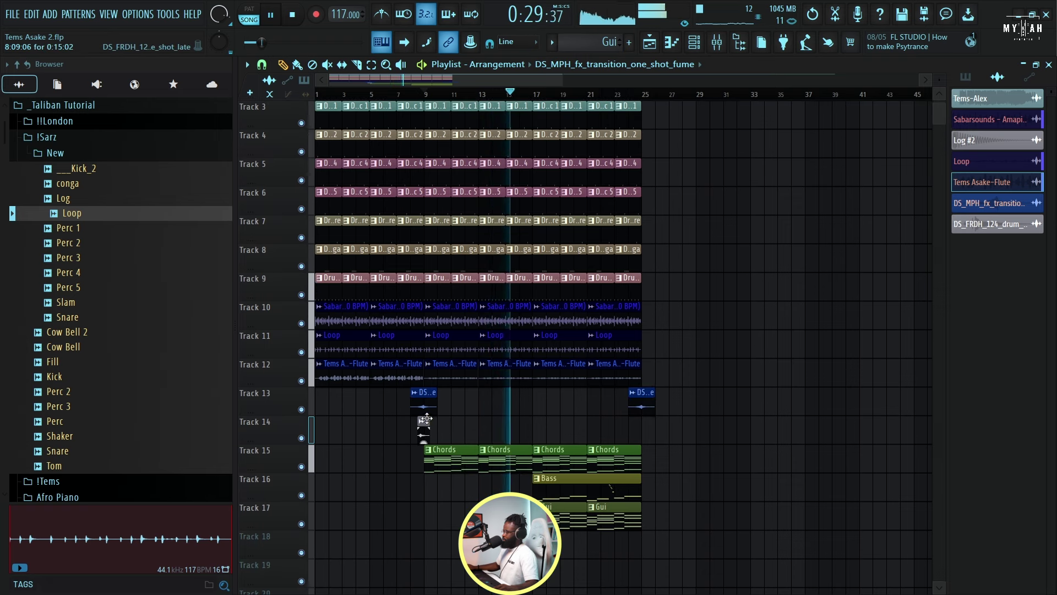
# Paint a copy of the Track 14 drum-fill one-shot at bar 25, then stop playback.
pyautogui.rightClick(429, 424)
pyautogui.press('Escape')
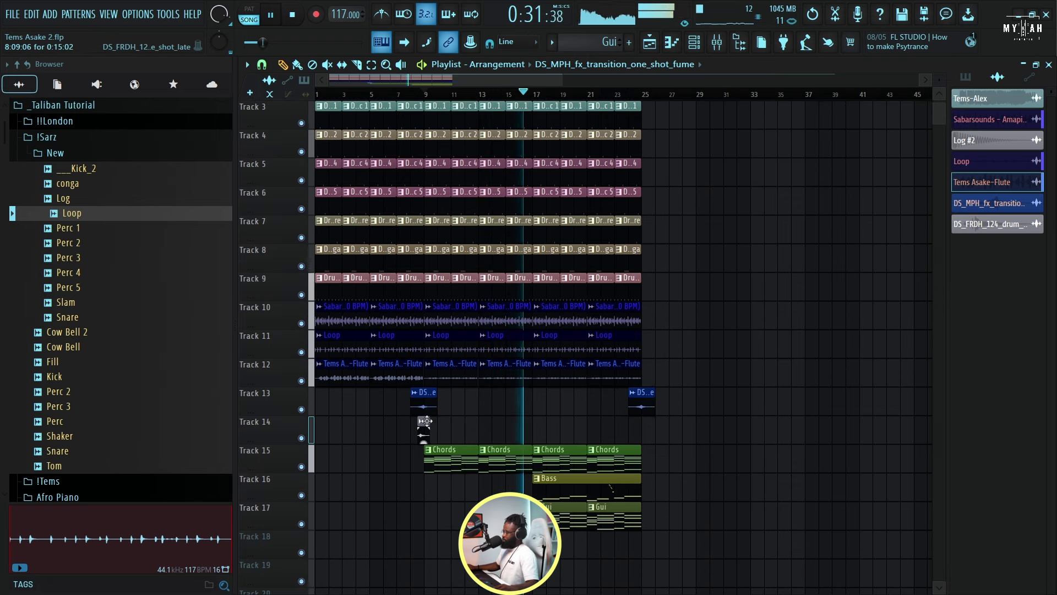
pyautogui.click(426, 421)
pyautogui.click(638, 422)
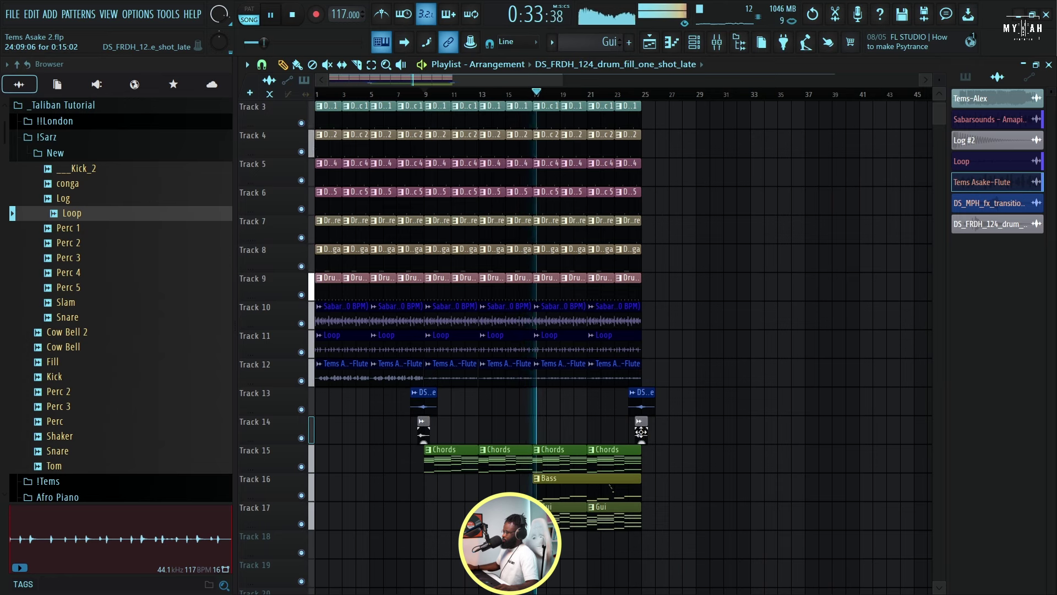
pyautogui.scroll(2, 640, 421)
pyautogui.scroll(-2, 640, 421)
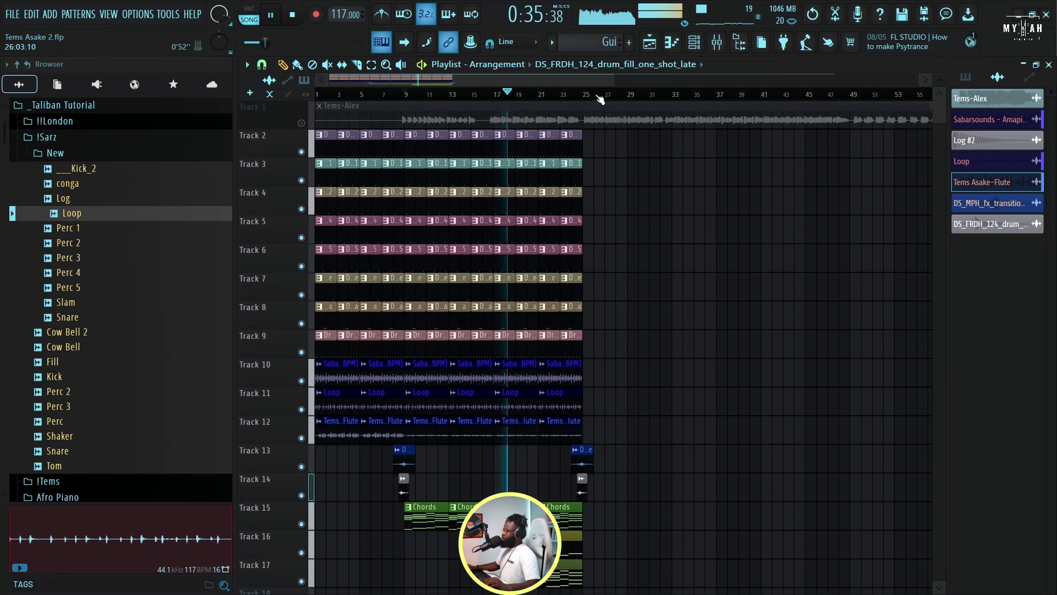
pyautogui.press('space')
pyautogui.scroll(-2, 936, 78)
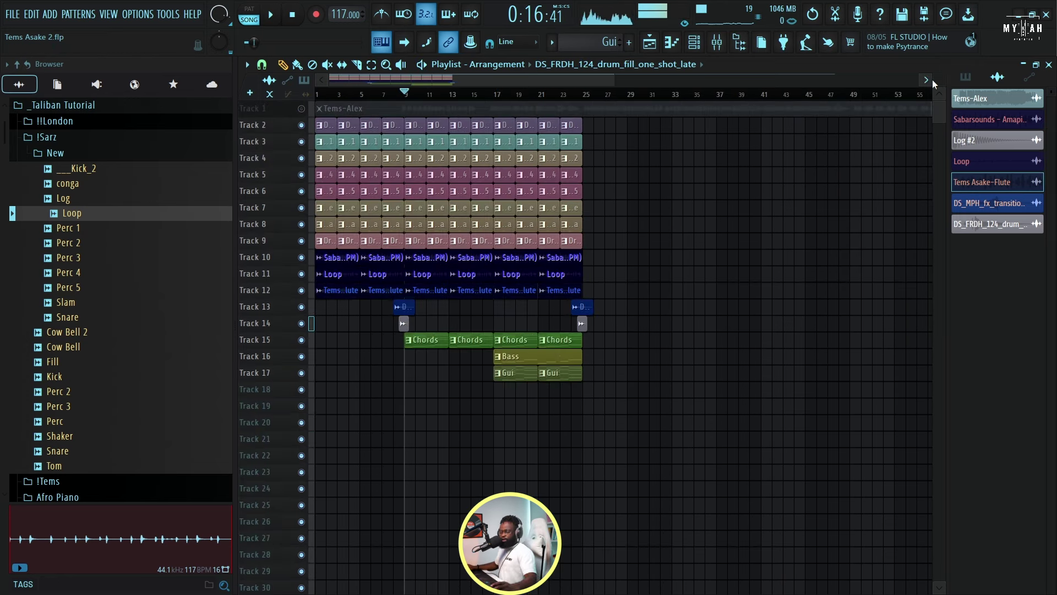
# Add an Omnisphere channel and load the Flamenco Guitar - Mandolin Duo patch via a 'mandolin' search.
pyautogui.press('F6')
pyautogui.click(376, 375)
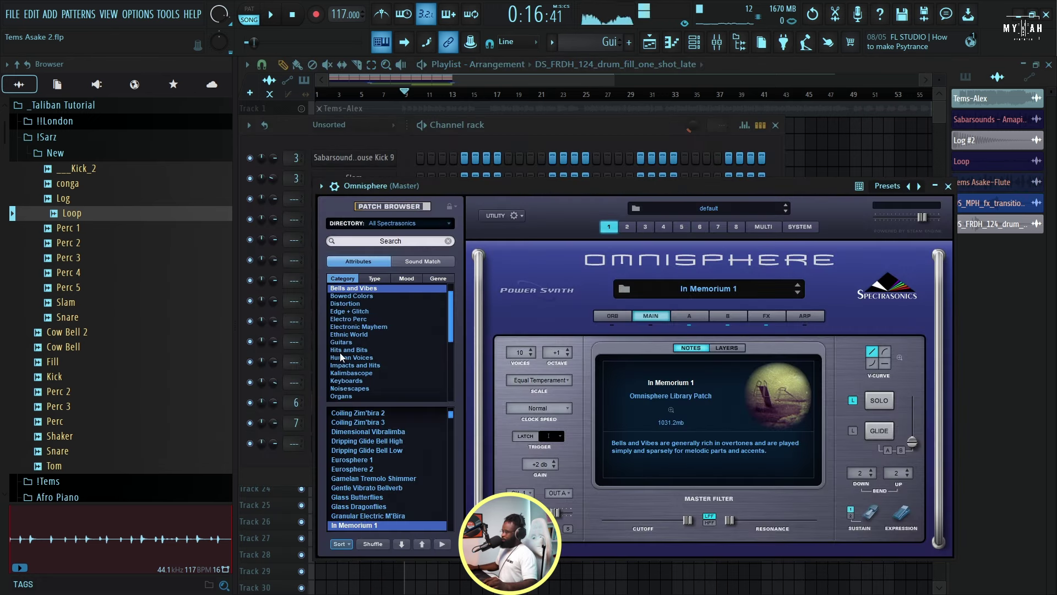
pyautogui.click(341, 342)
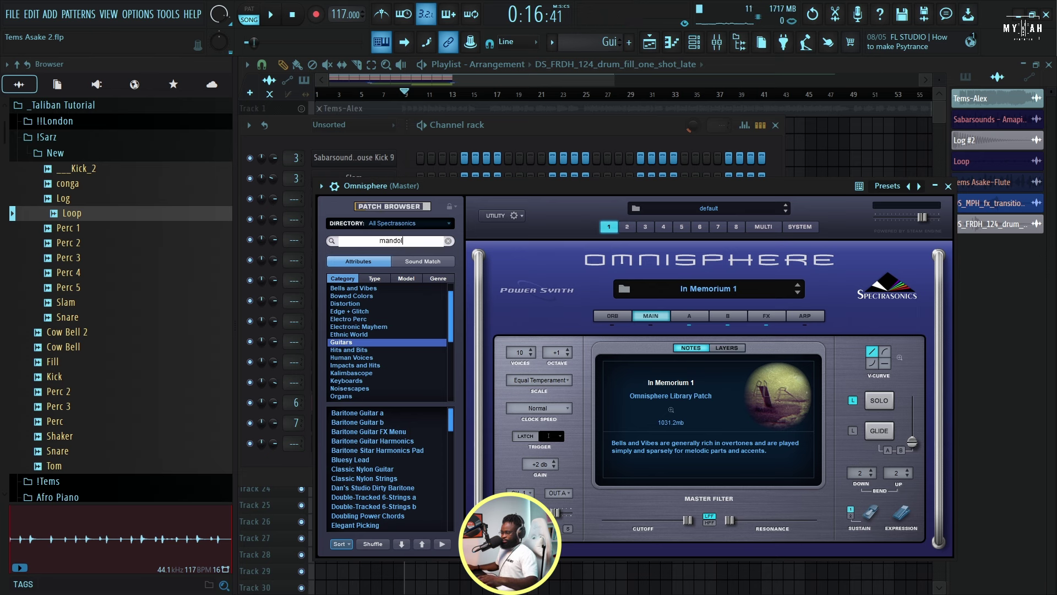
pyautogui.press('Return')
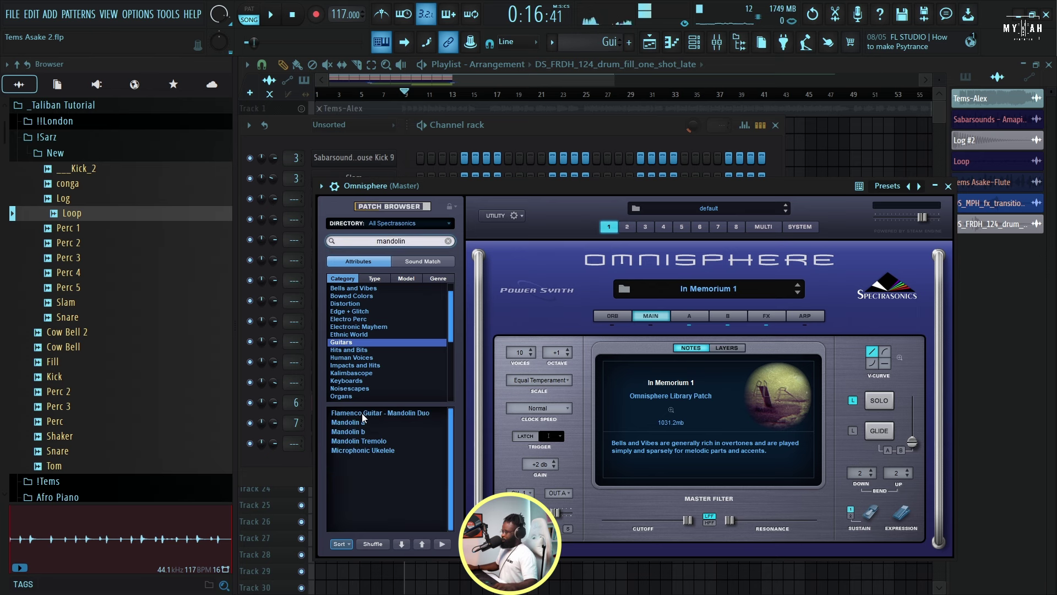
pyautogui.click(362, 413)
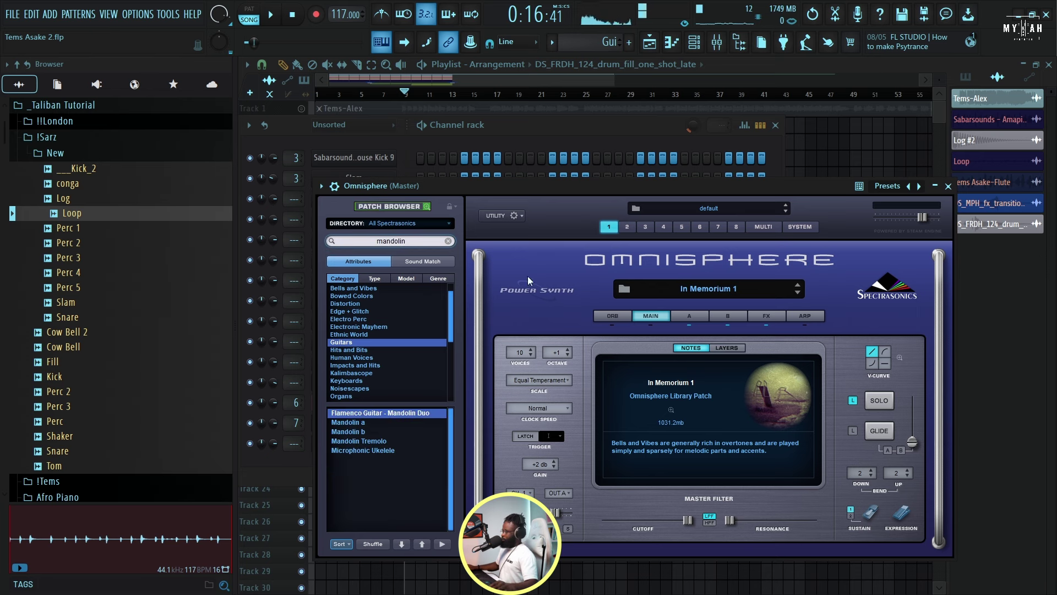
# Create a new pattern named Man and audition the mandolin notes in the Piano roll.
pyautogui.click(553, 48)
pyautogui.click(605, 110)
pyautogui.press('F7')
pyautogui.press('space')
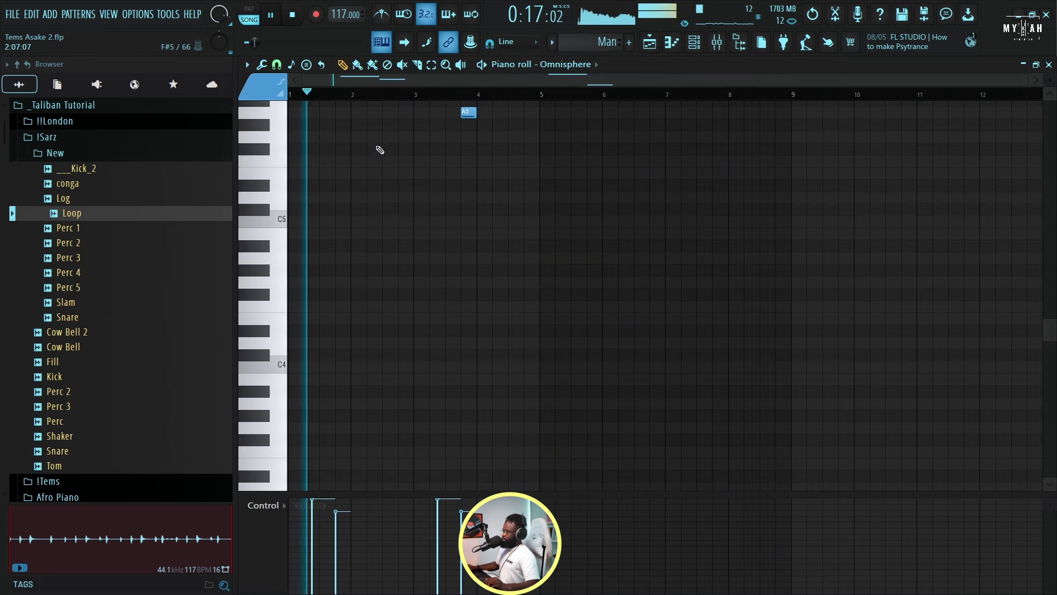
pyautogui.scroll(5, 626, 202)
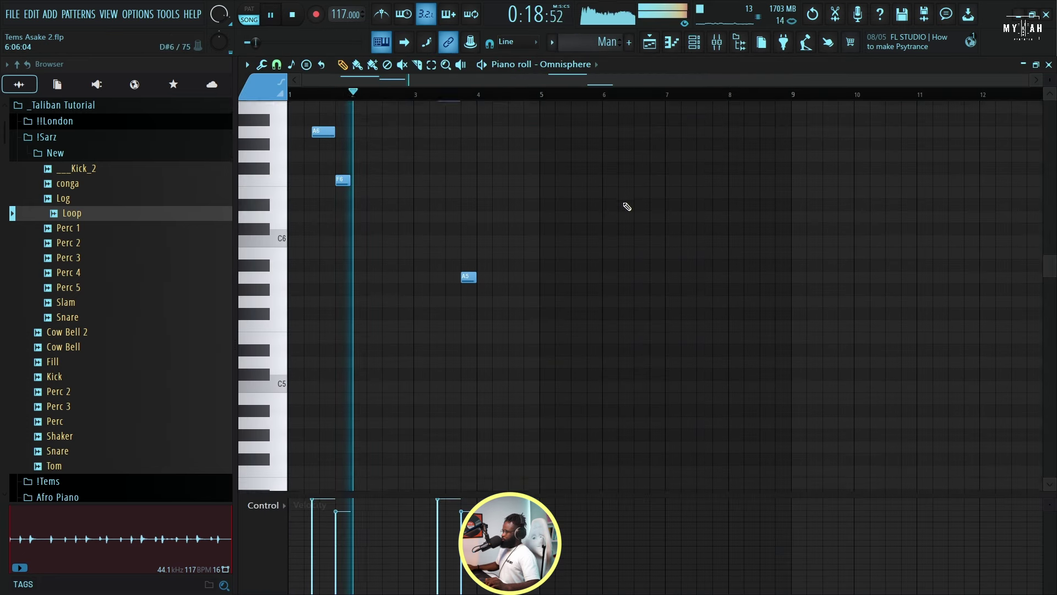
pyautogui.click(663, 44)
pyautogui.click(660, 44)
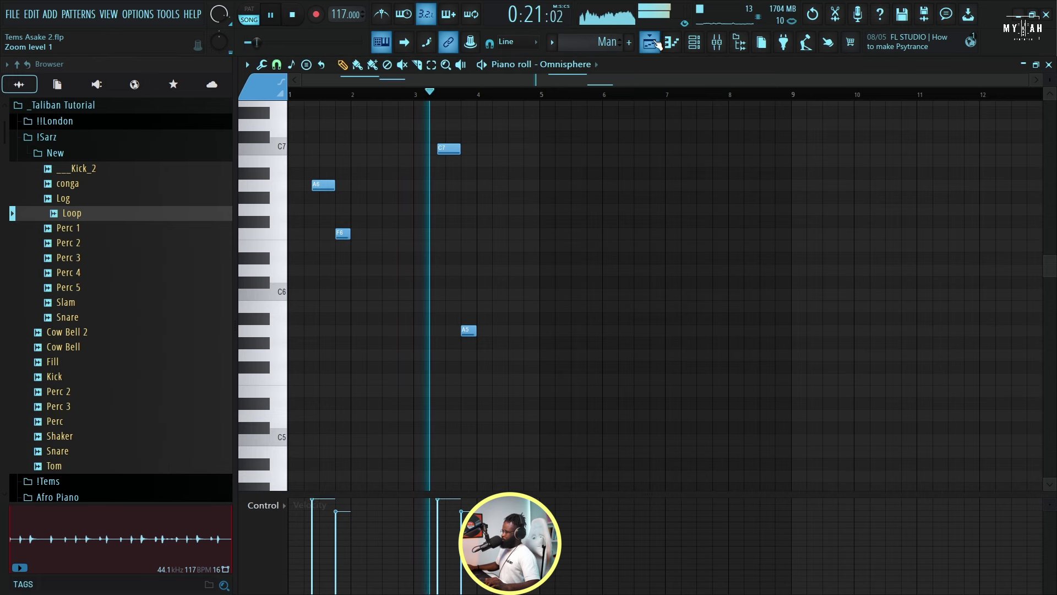
# Stop playback, dismiss a stray pattern menu, and open the Omnisphere mandolin instrument.
pyautogui.click(658, 44)
pyautogui.press('space')
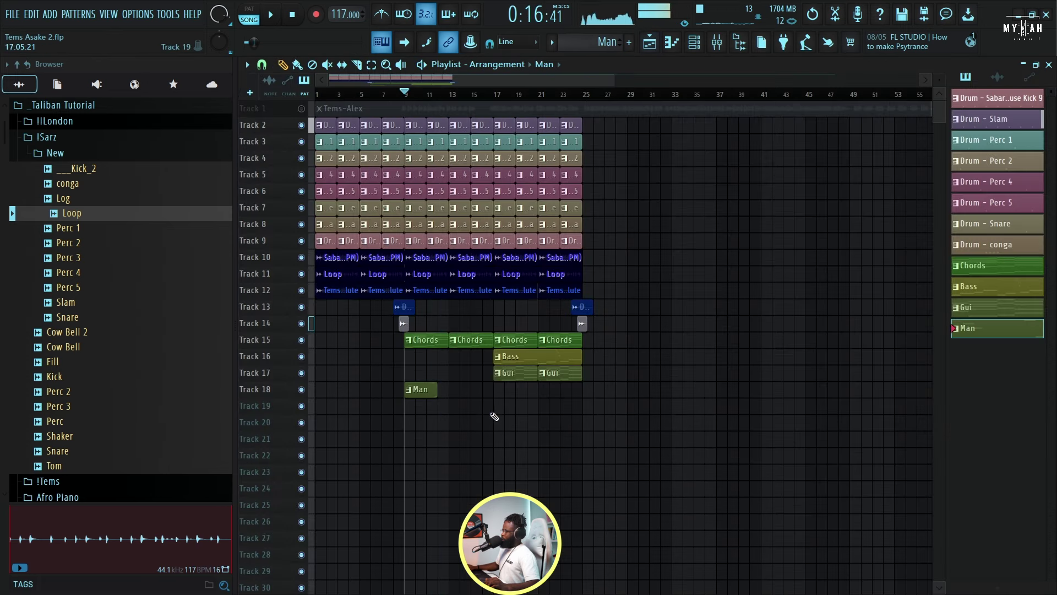
pyautogui.rightClick(939, 329)
pyautogui.click(775, 363)
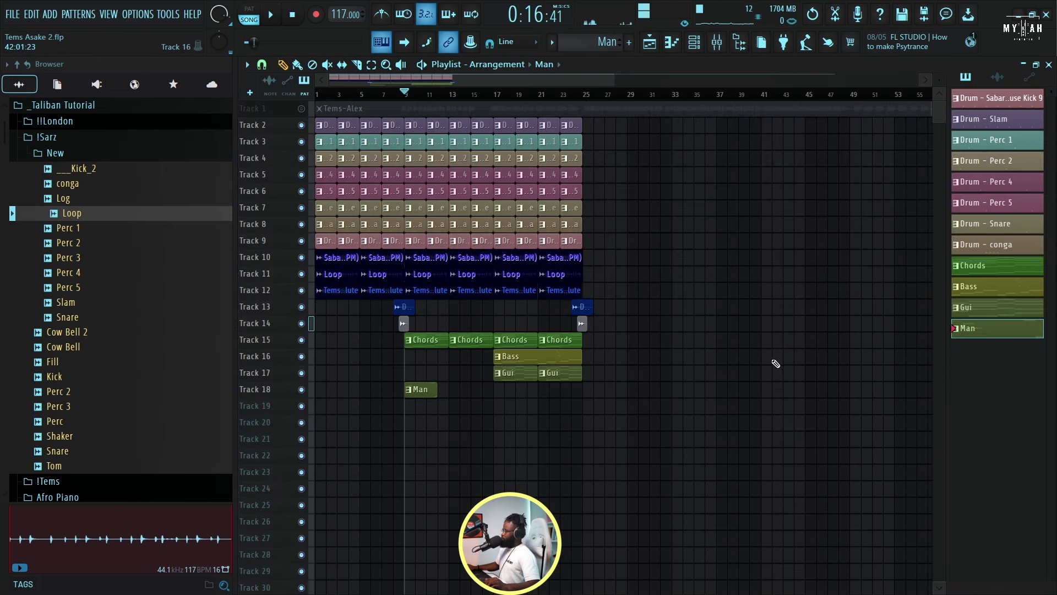
pyautogui.click(694, 42)
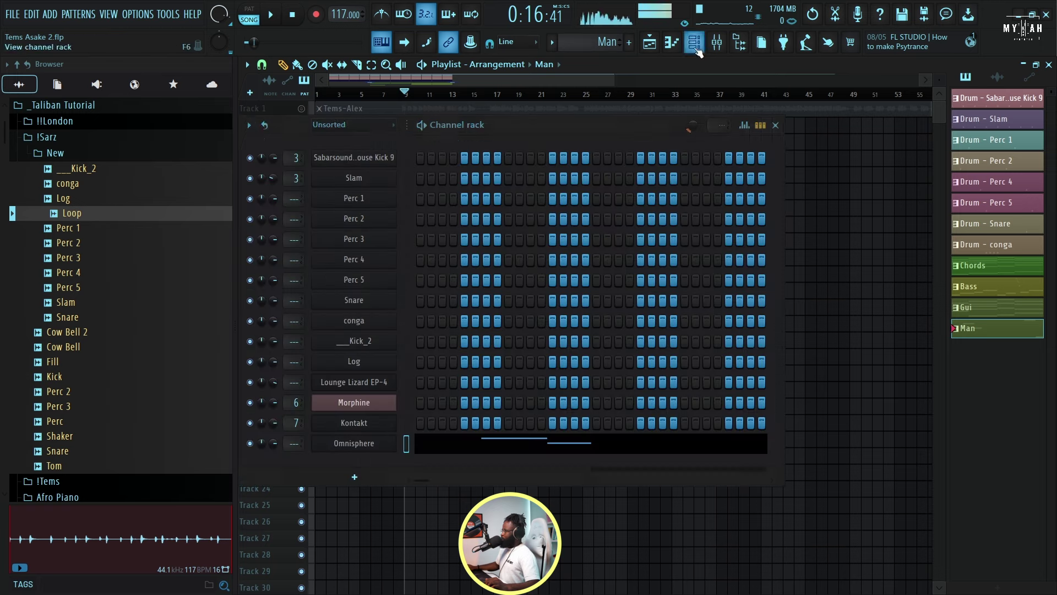
pyautogui.click(358, 443)
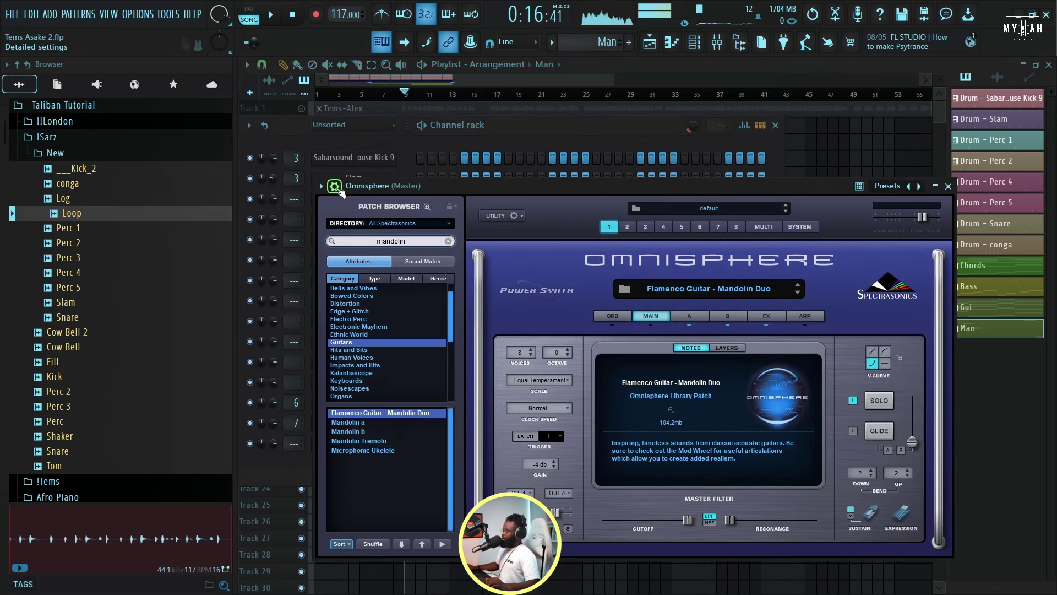
# Load the VOCAL SAMPLE PRESET chain onto Omnisphere's insert 8 and set its fader to -15 dB.
pyautogui.press('F9')
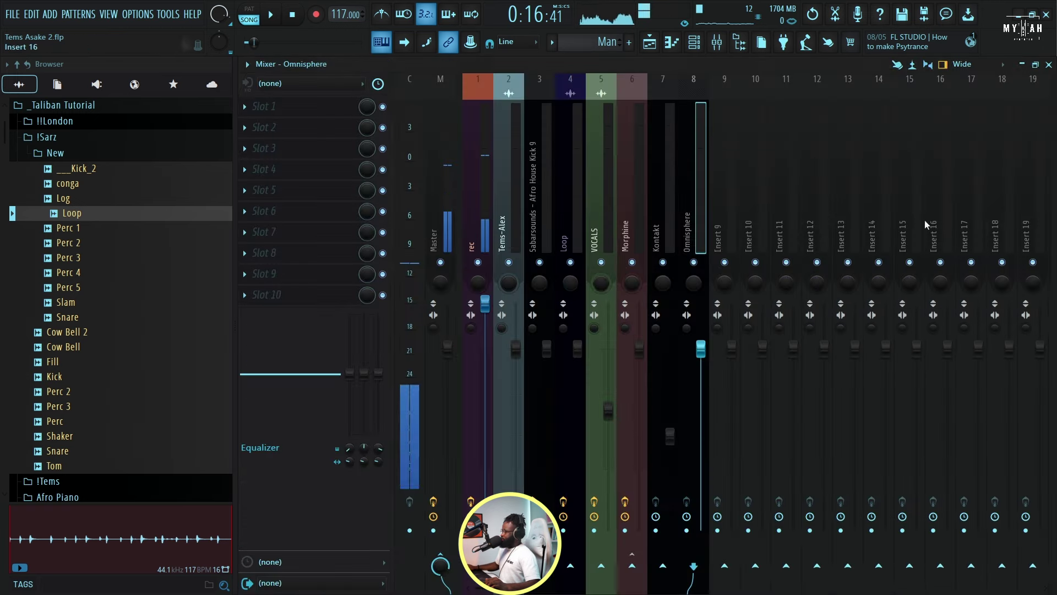
pyautogui.click(246, 65)
pyautogui.moveTo(274, 222)
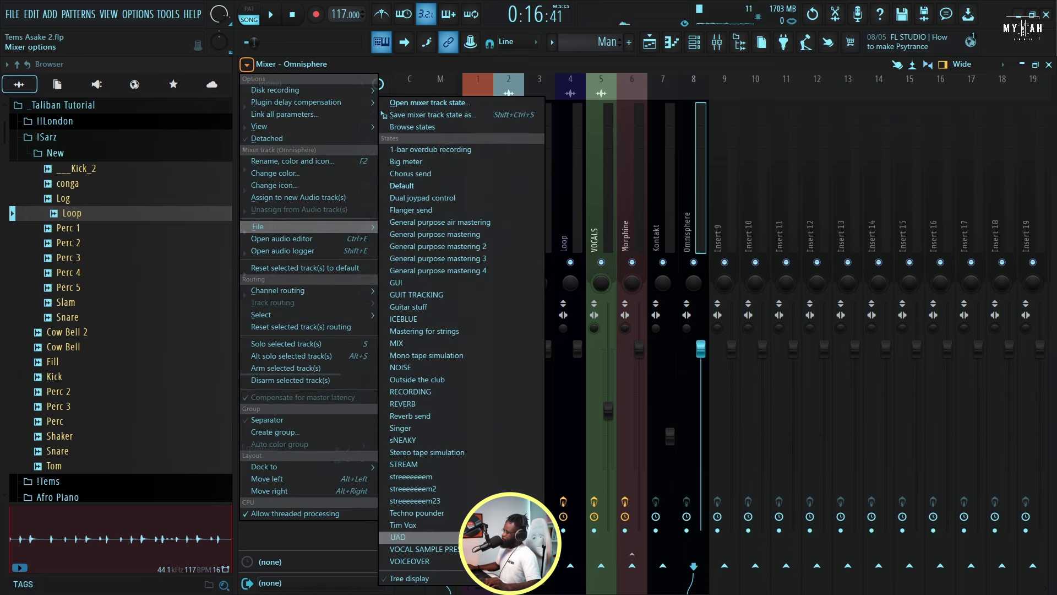
pyautogui.click(419, 549)
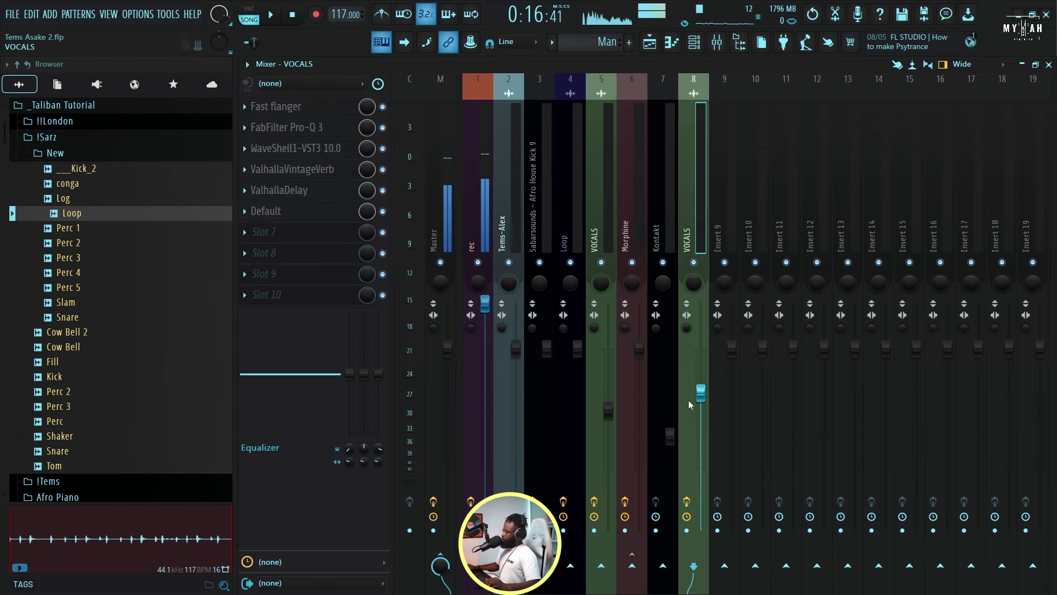
pyautogui.moveTo(700, 397); pyautogui.dragTo(700, 452)
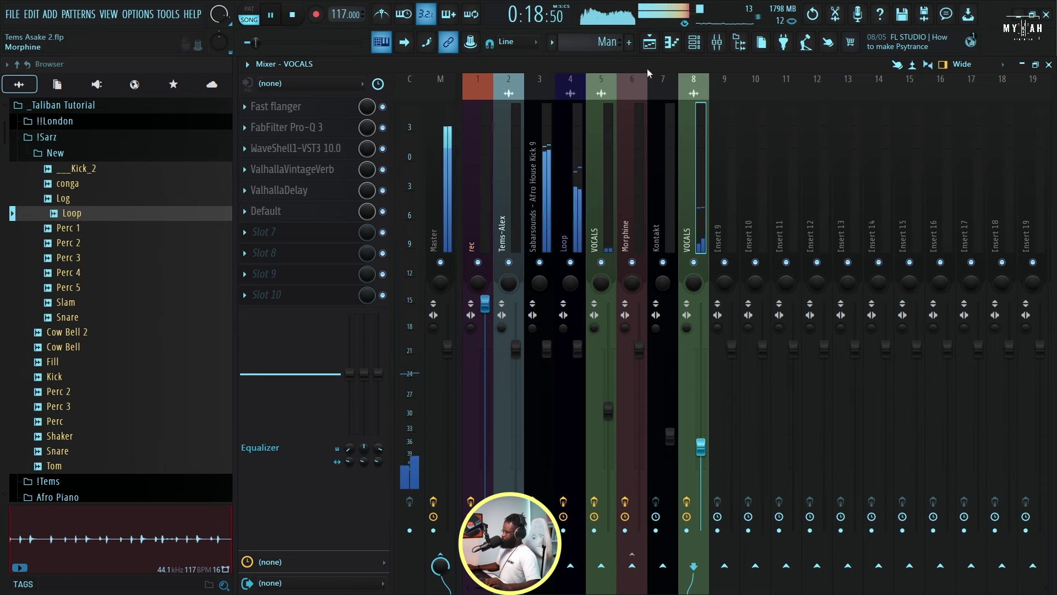
pyautogui.press('F5')
# Move the Man clip to bar 17 on Track 18 and add a second at bar 21, deleting extras.
pyautogui.press('space')
pyautogui.moveTo(424, 390); pyautogui.dragTo(513, 391)
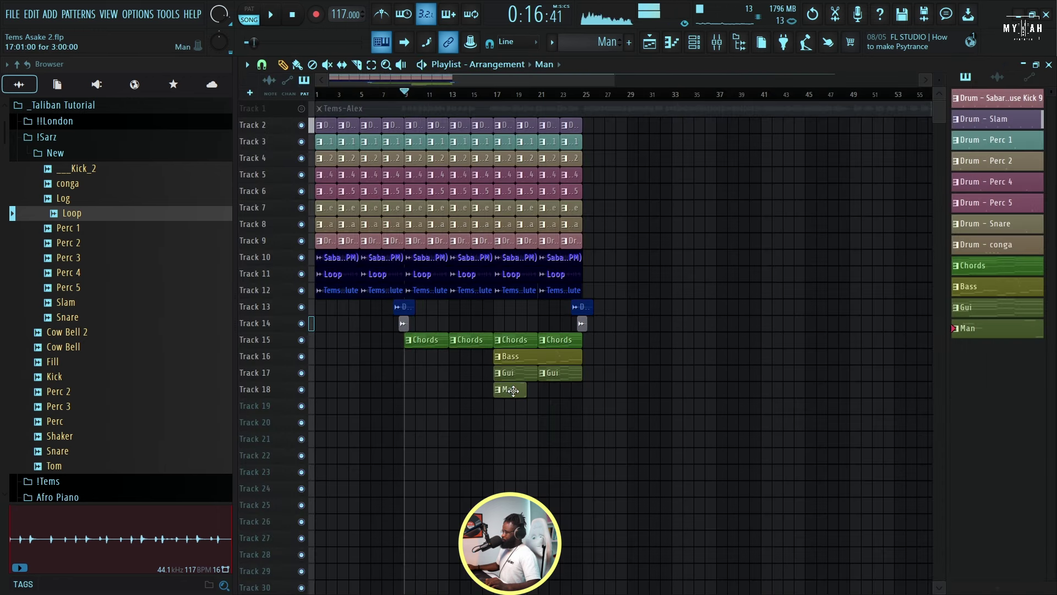
pyautogui.click(475, 102)
pyautogui.press('space')
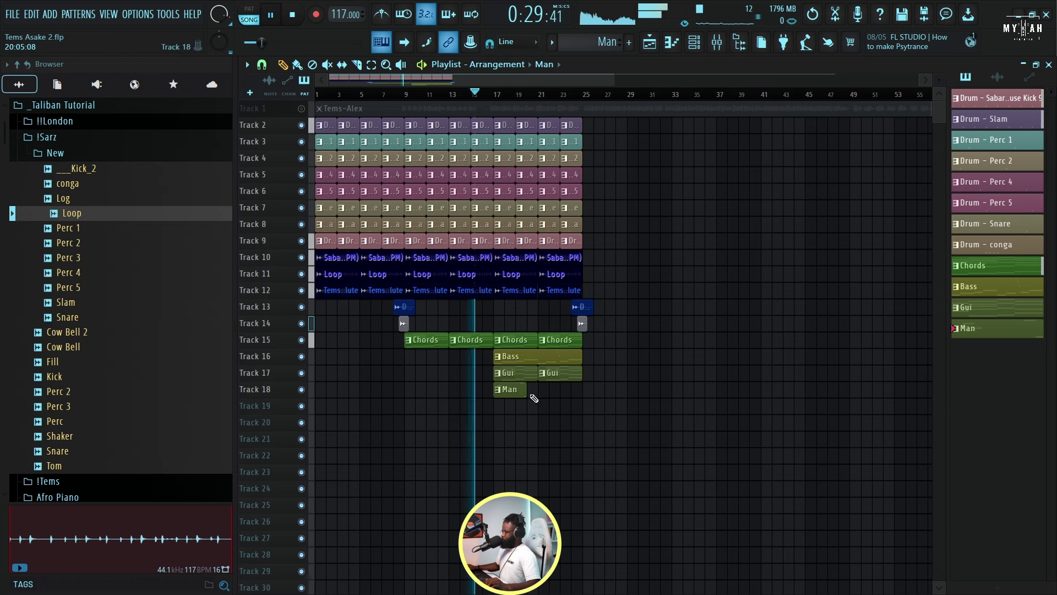
pyautogui.click(530, 391)
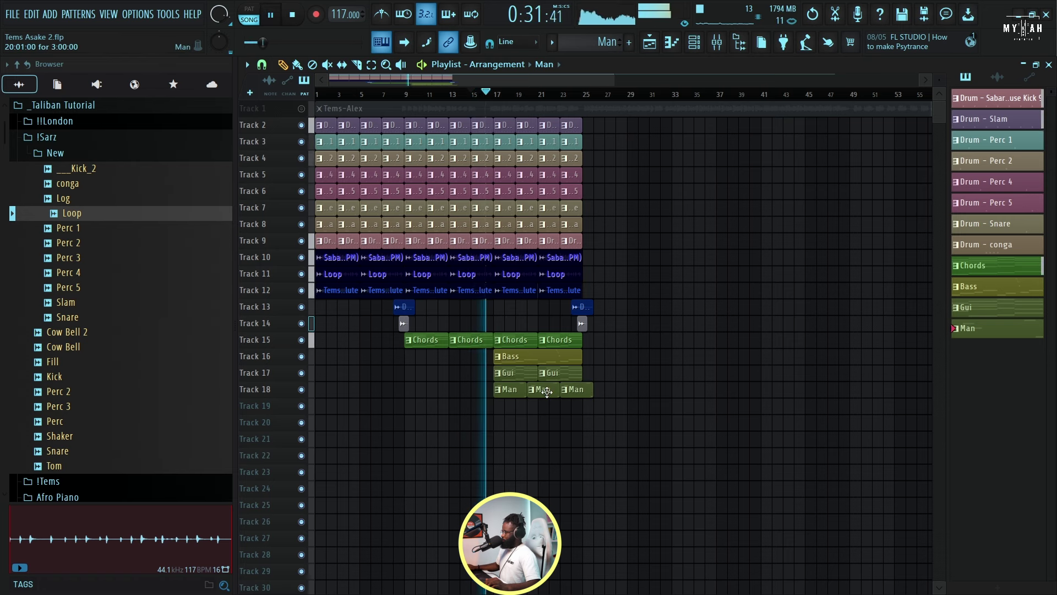
pyautogui.rightClick(547, 391)
pyautogui.rightClick(567, 391)
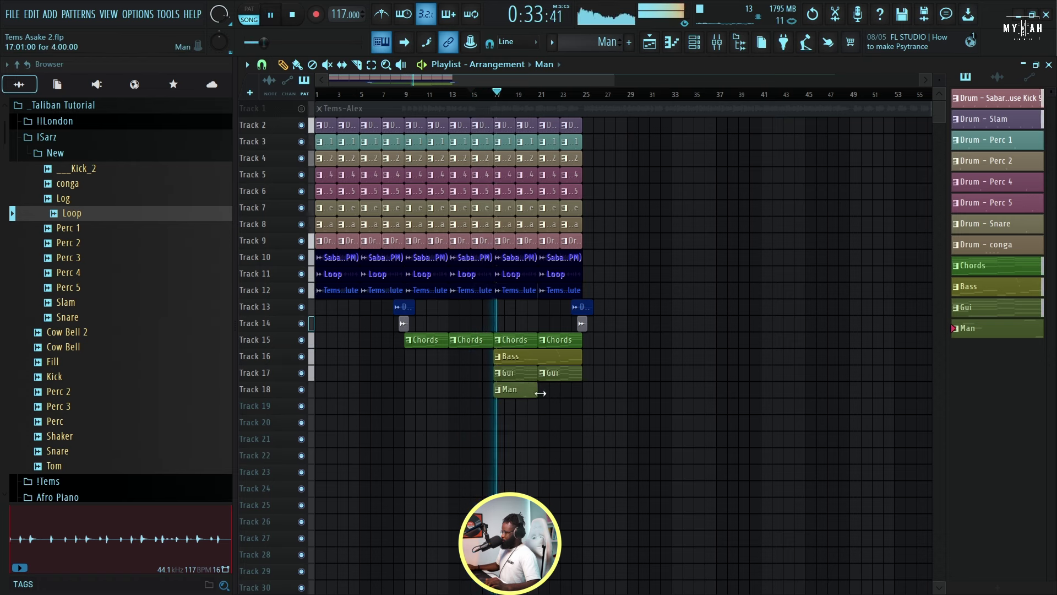
pyautogui.click(547, 391)
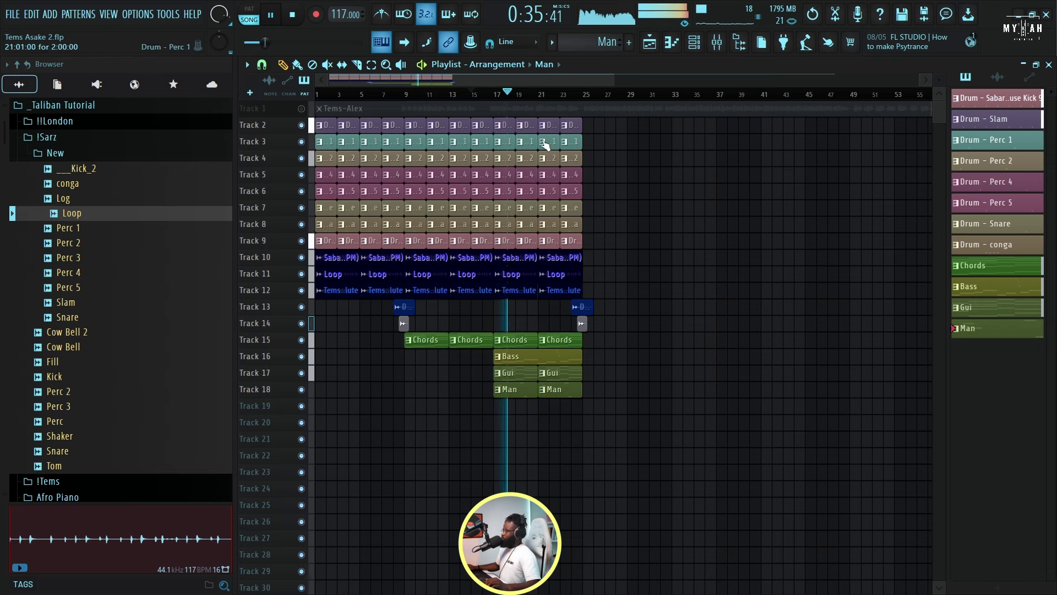
# Unmute the Tems-Alex reference on Track 1, listen through the arrangement, then stop playback.
pyautogui.scroll(-3, 545, 145)
pyautogui.scroll(4, 321, 117)
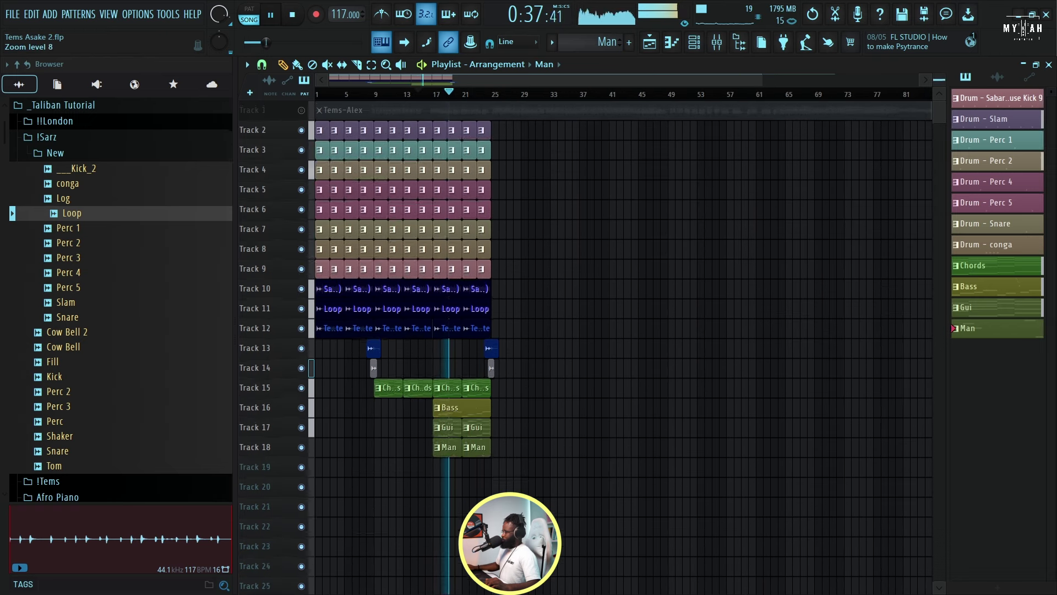
pyautogui.click(302, 120)
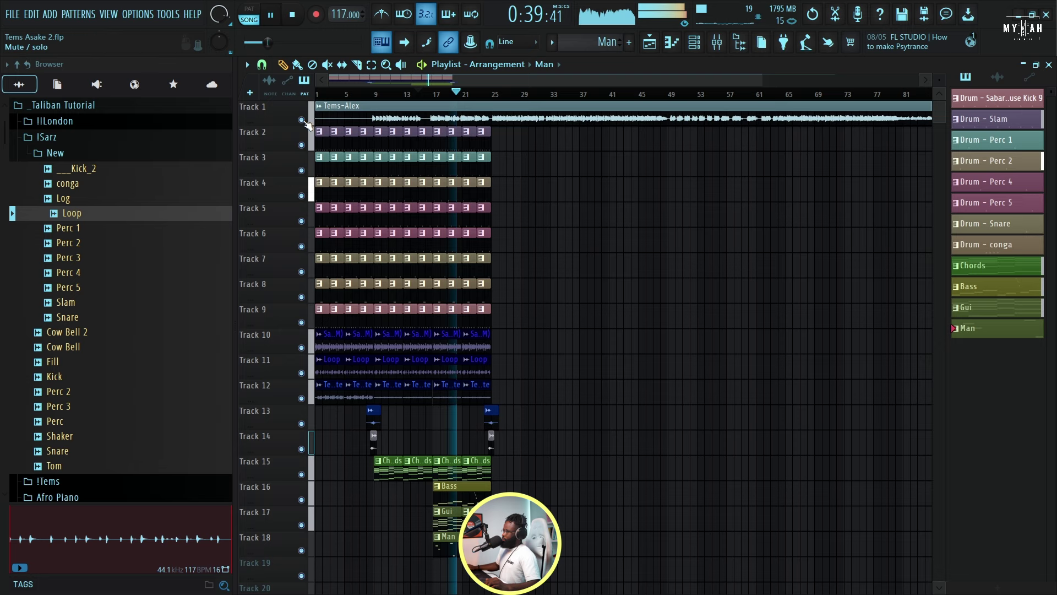
pyautogui.scroll(3, 583, 101)
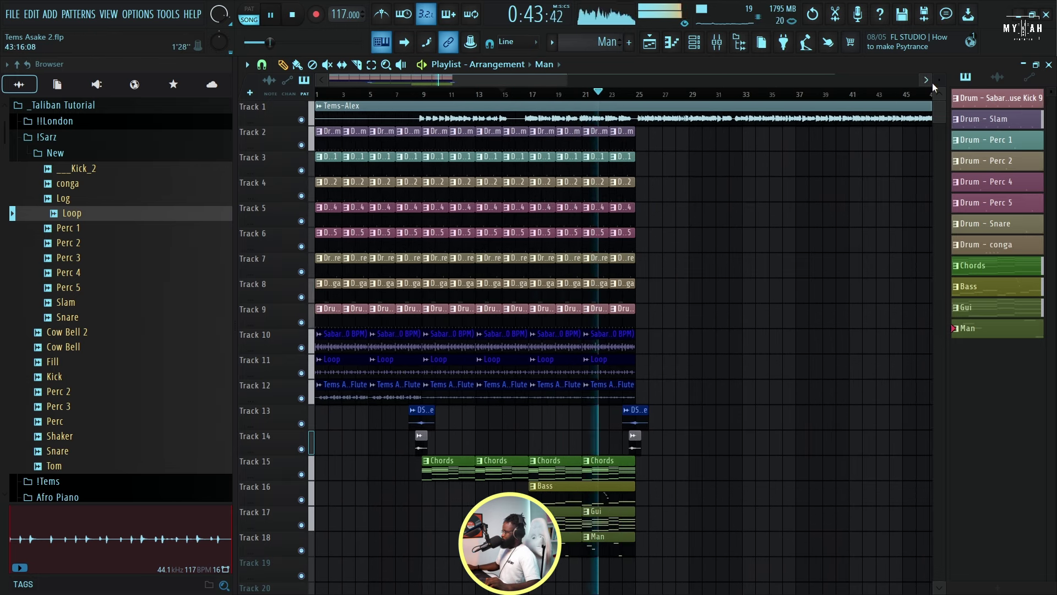
pyautogui.scroll(-2, 933, 83)
pyautogui.scroll(-1, 933, 82)
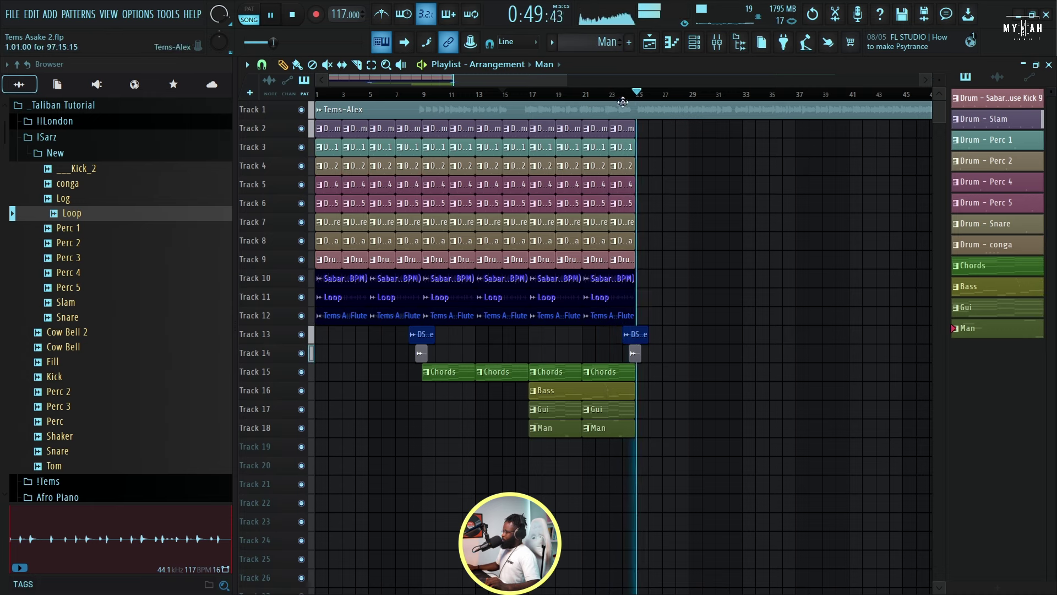
pyautogui.press('space')
# Check the Afro House Kick 9 notes, then delete Track 9's Kick 9 clips after bar 25 and replay.
pyautogui.scroll(-1, 624, 103)
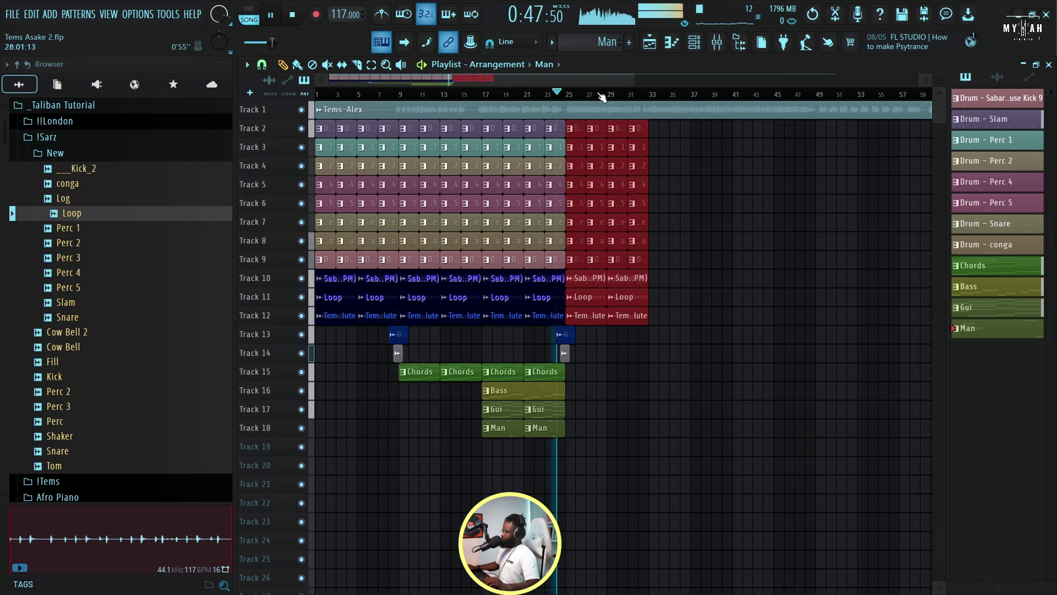
pyautogui.scroll(2, 806, 264)
pyautogui.scroll(2, 805, 264)
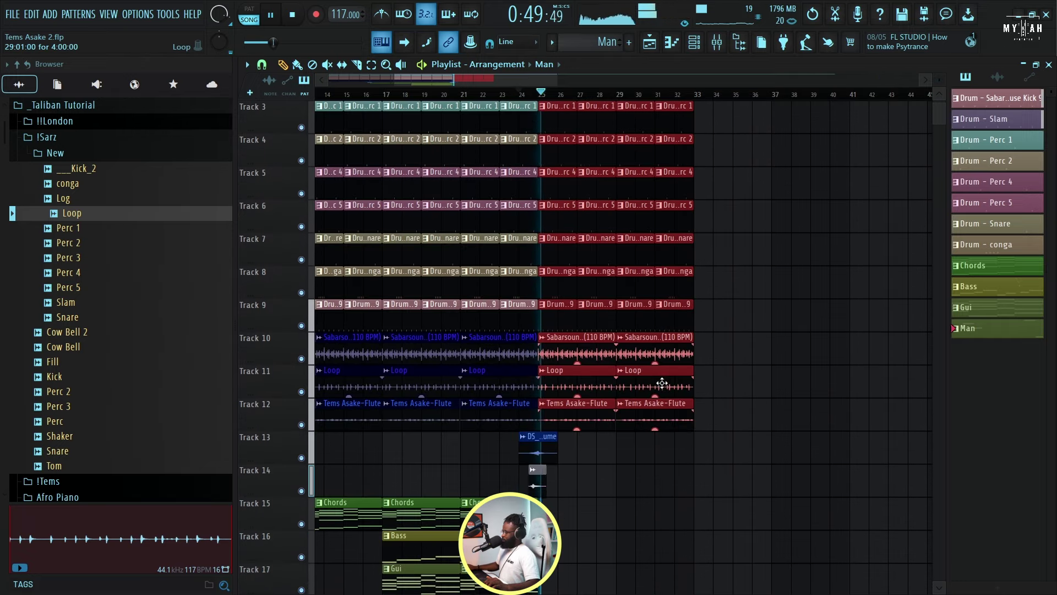
pyautogui.press('space')
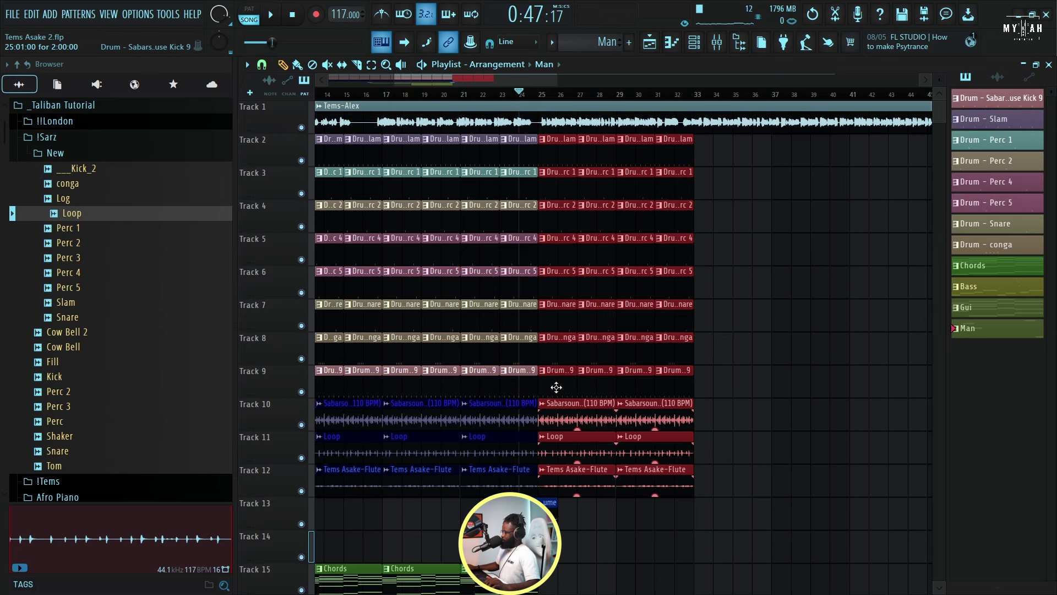
pyautogui.doubleClick(556, 387)
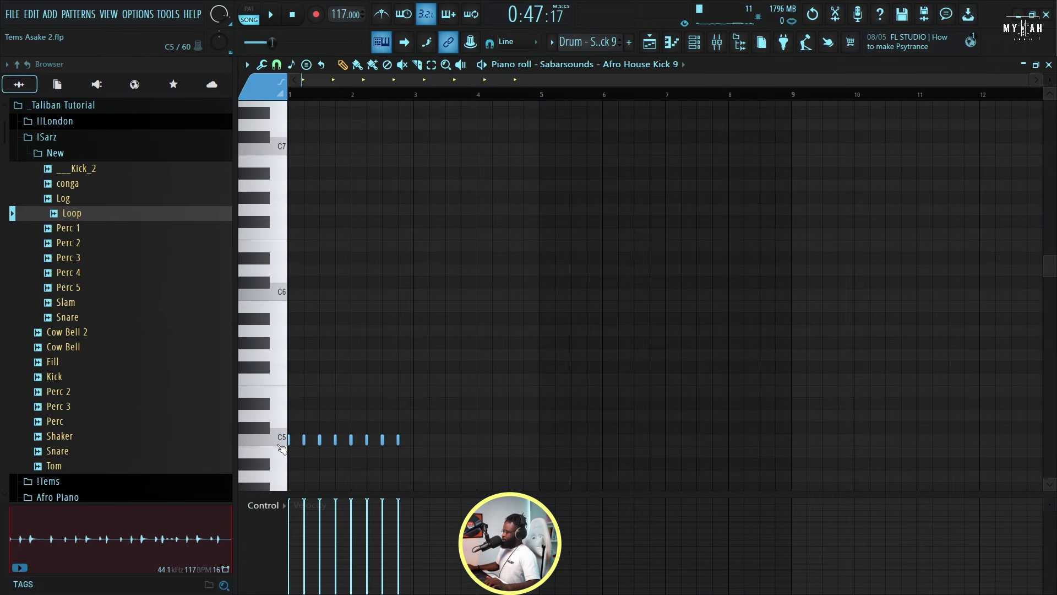
pyautogui.click(651, 44)
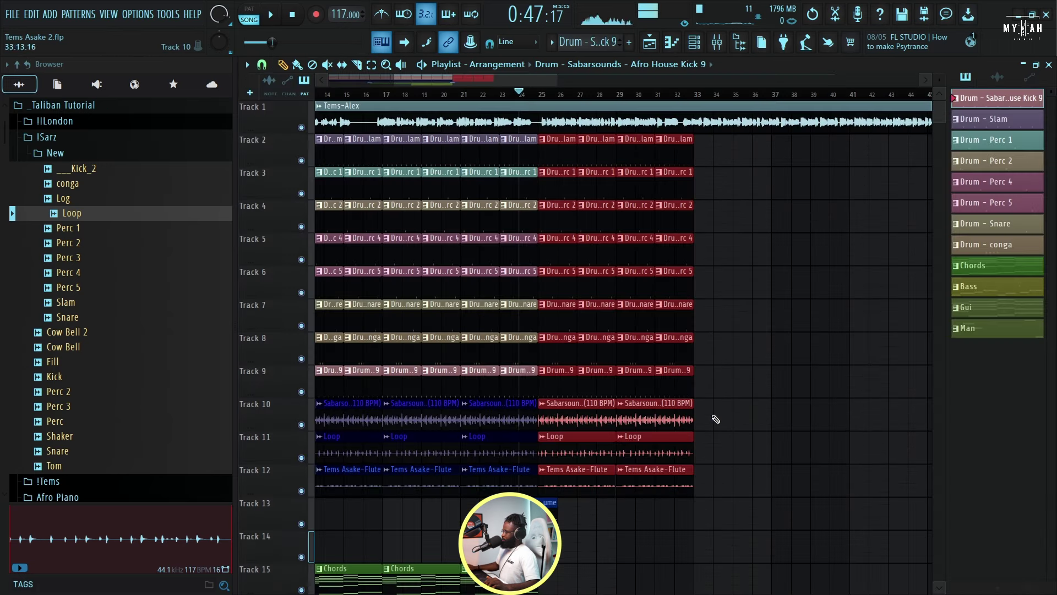
pyautogui.rightClick(719, 386)
pyautogui.press('space')
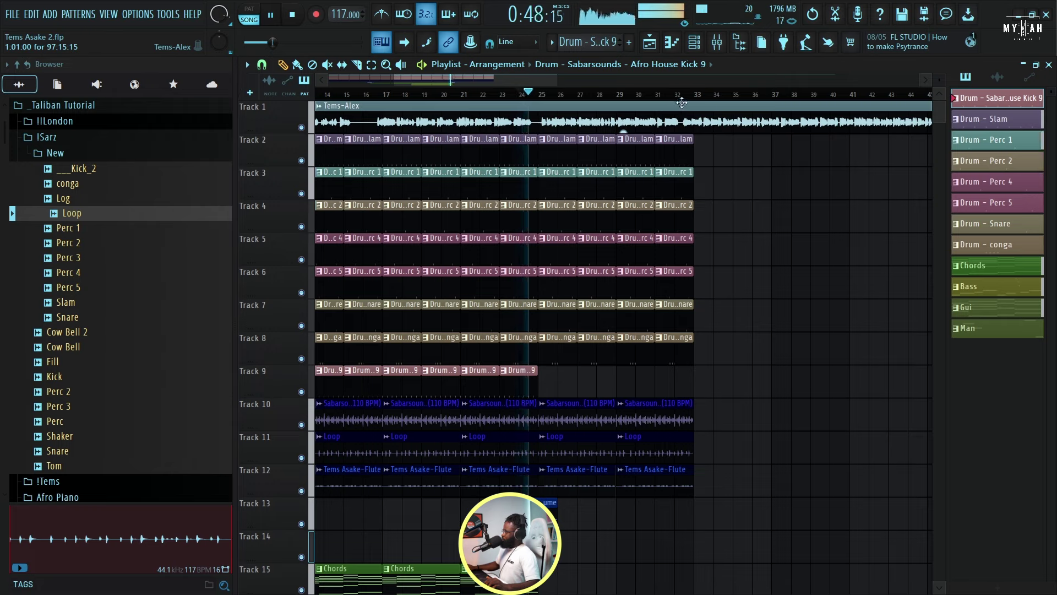
pyautogui.scroll(-2, 681, 103)
# Add a Kick_2 hit on step 4 of the Kick pattern and audition it.
pyautogui.scroll(-2, 880, 89)
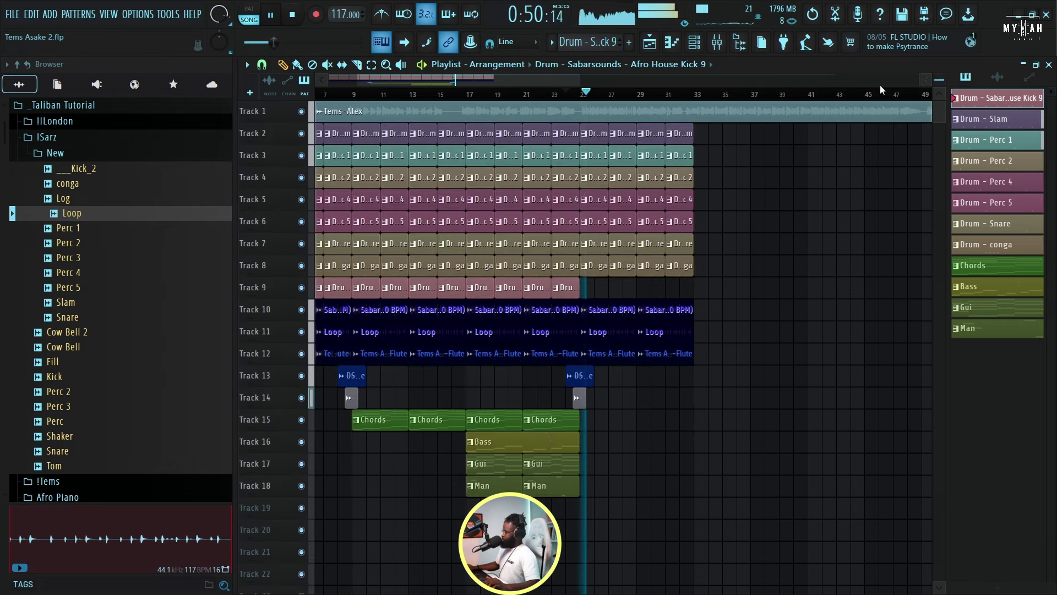
pyautogui.scroll(3, 694, 99)
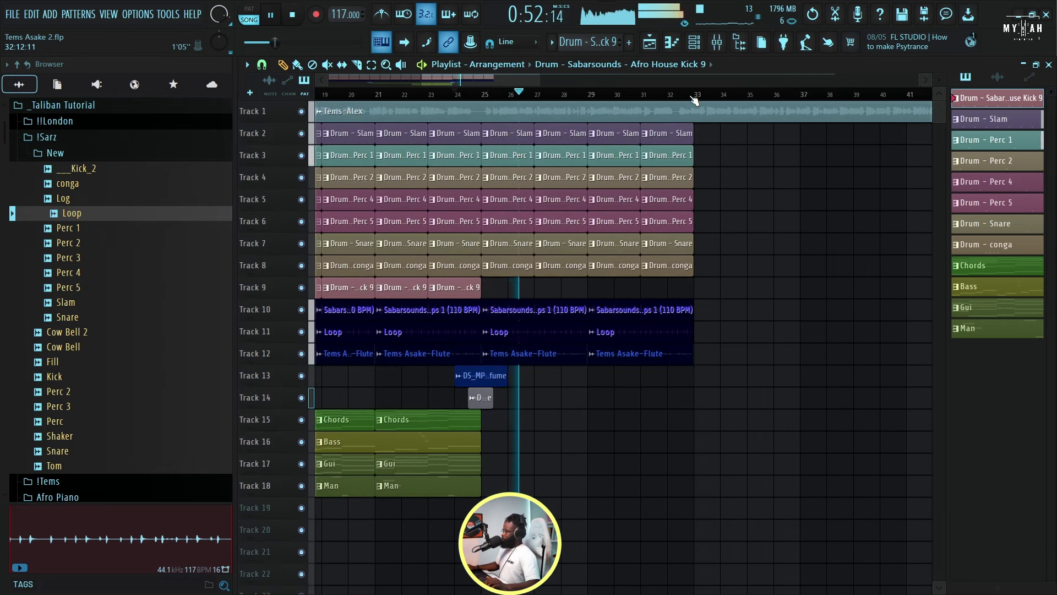
pyautogui.scroll(-2, 695, 99)
pyautogui.press('space')
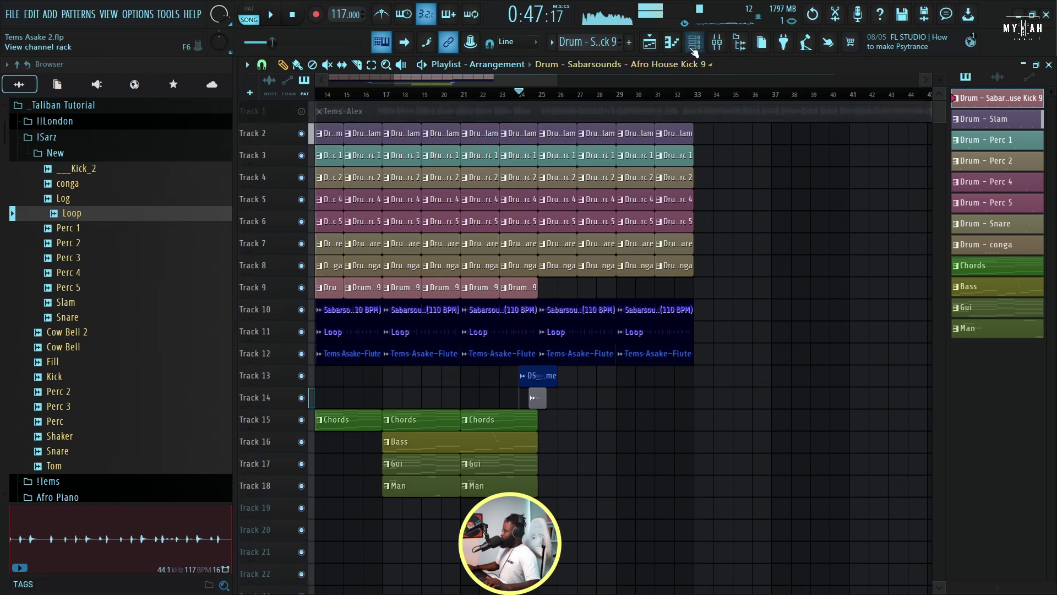
pyautogui.click(693, 46)
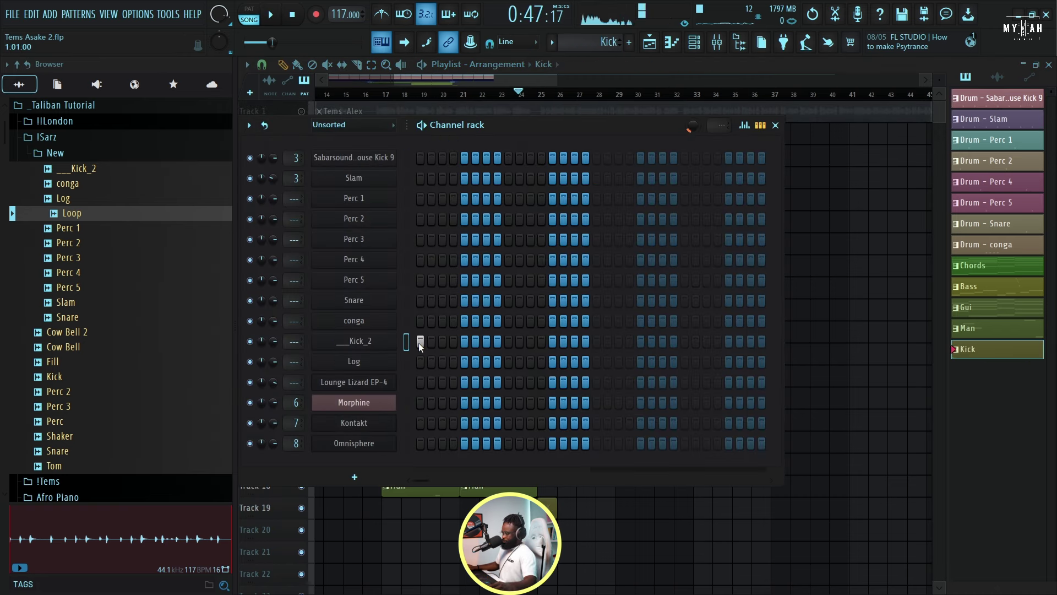
pyautogui.press('space')
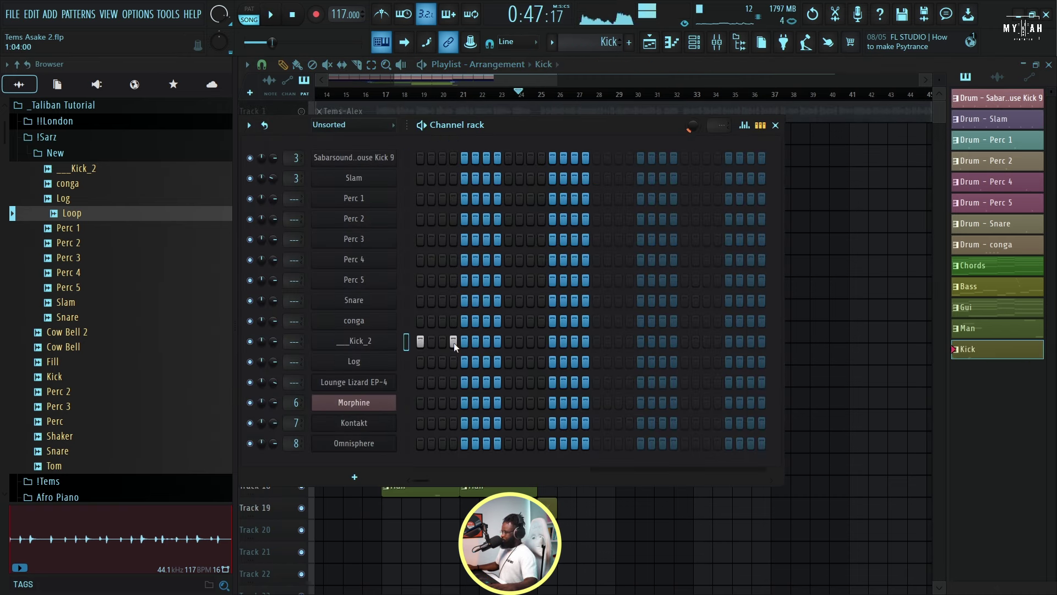
pyautogui.click(453, 341)
pyautogui.press('F6')
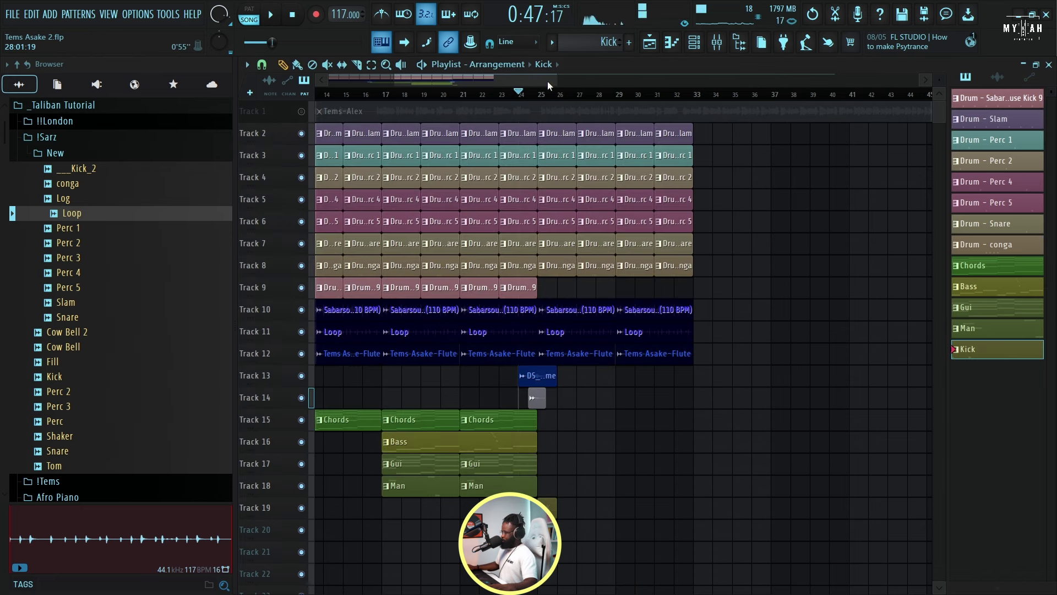
pyautogui.press('space')
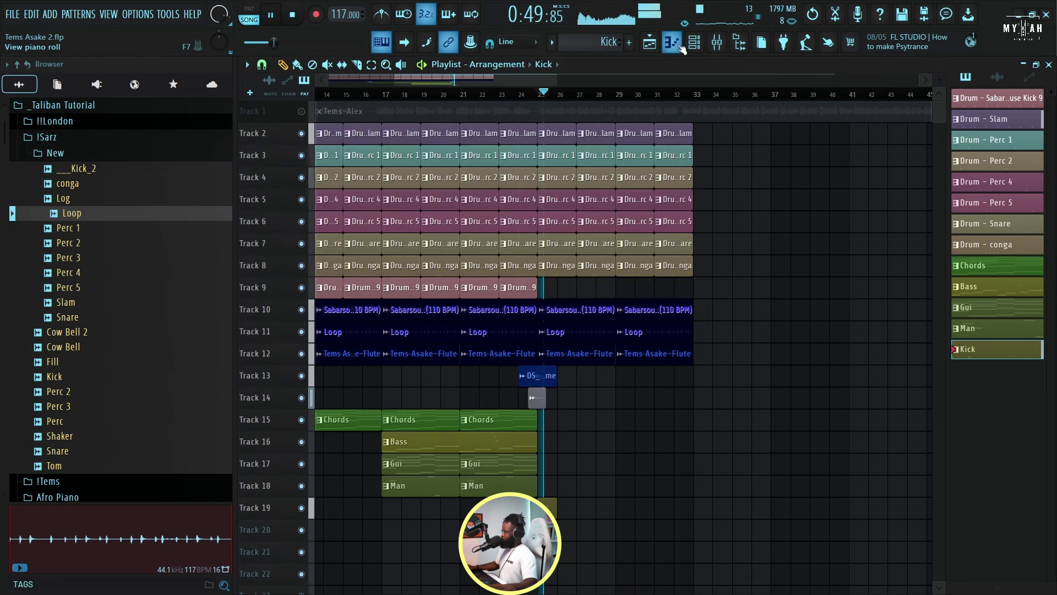
pyautogui.press('F6')
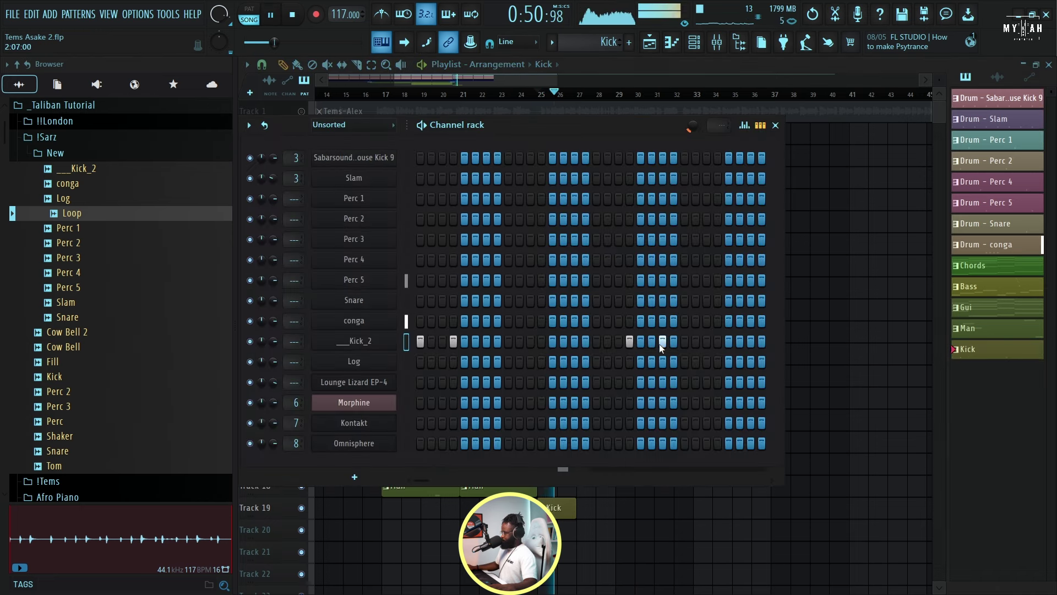
pyautogui.press('space')
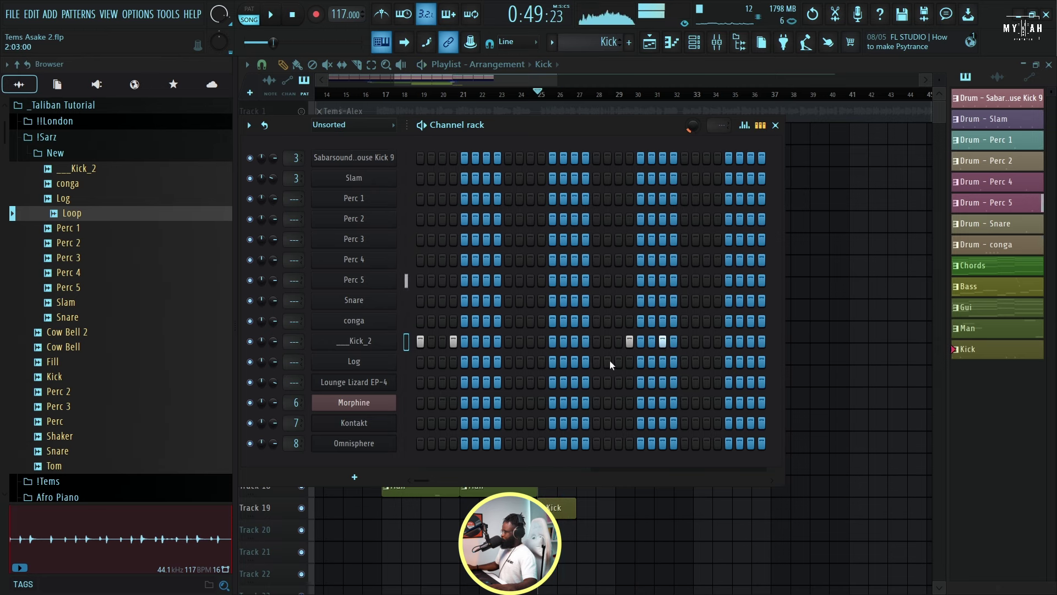
# Open the Kick_2 channel's notes in the piano roll, then return to the arrangement.
pyautogui.rightClick(378, 350)
pyautogui.click(334, 551)
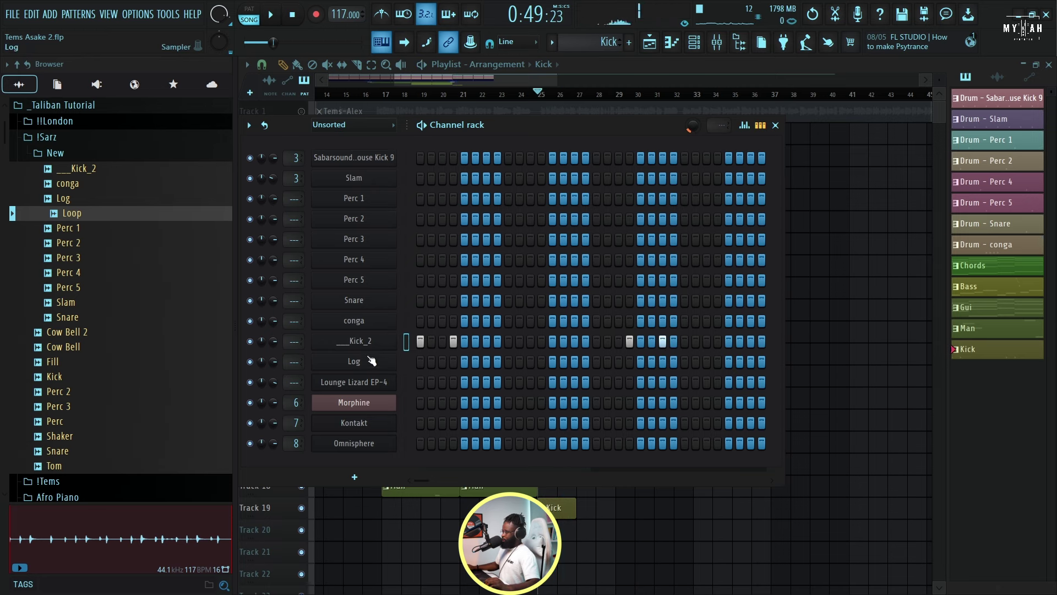
pyautogui.rightClick(386, 340)
pyautogui.click(424, 341)
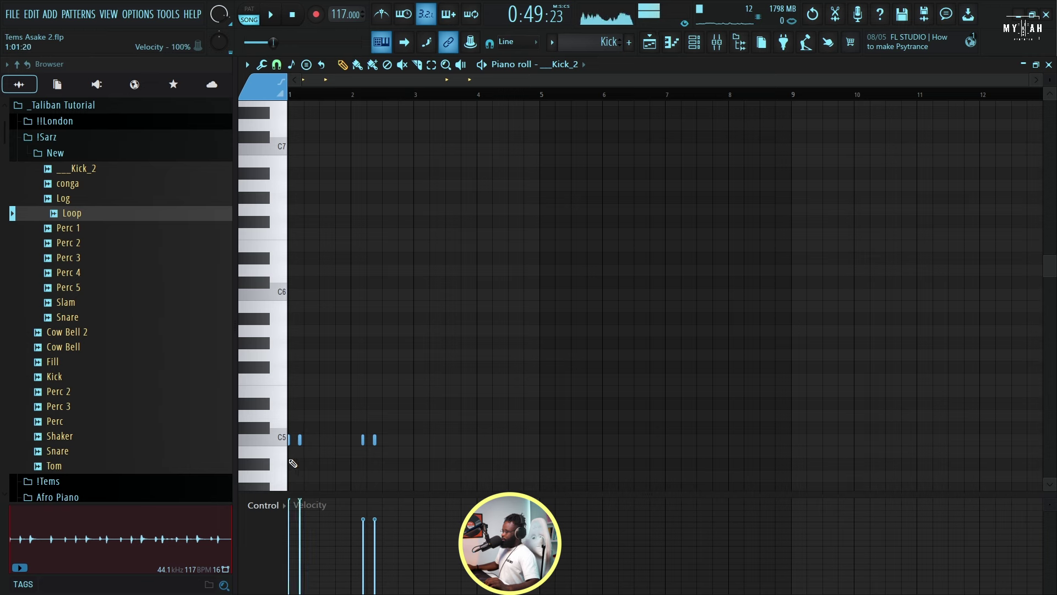
pyautogui.press('F5')
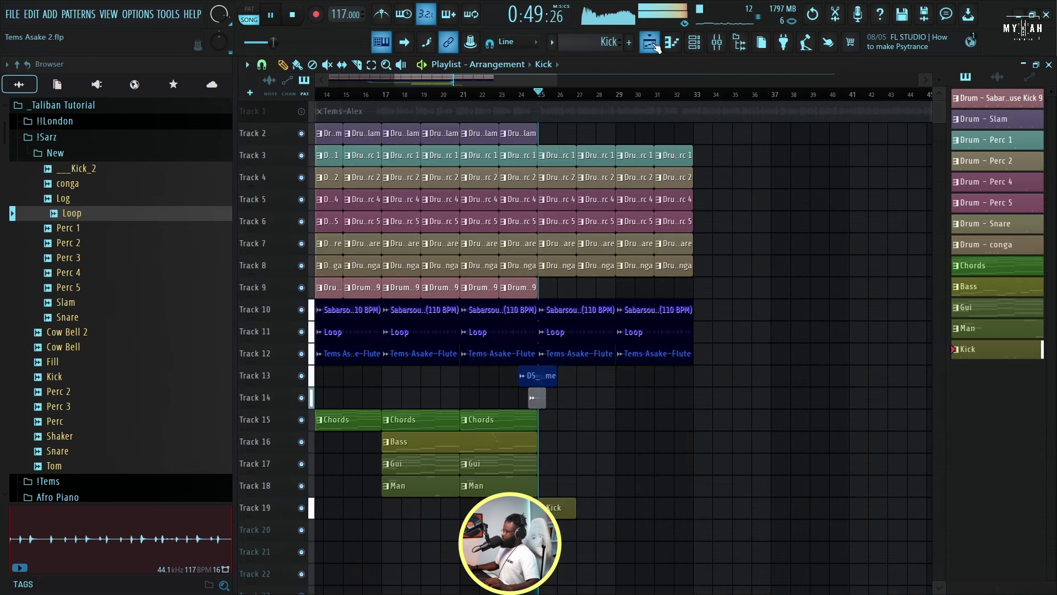
pyautogui.press('space')
# Paint Kick clips on Track 19 at bars 25, 27, 29 and 31.
pyautogui.click(554, 508)
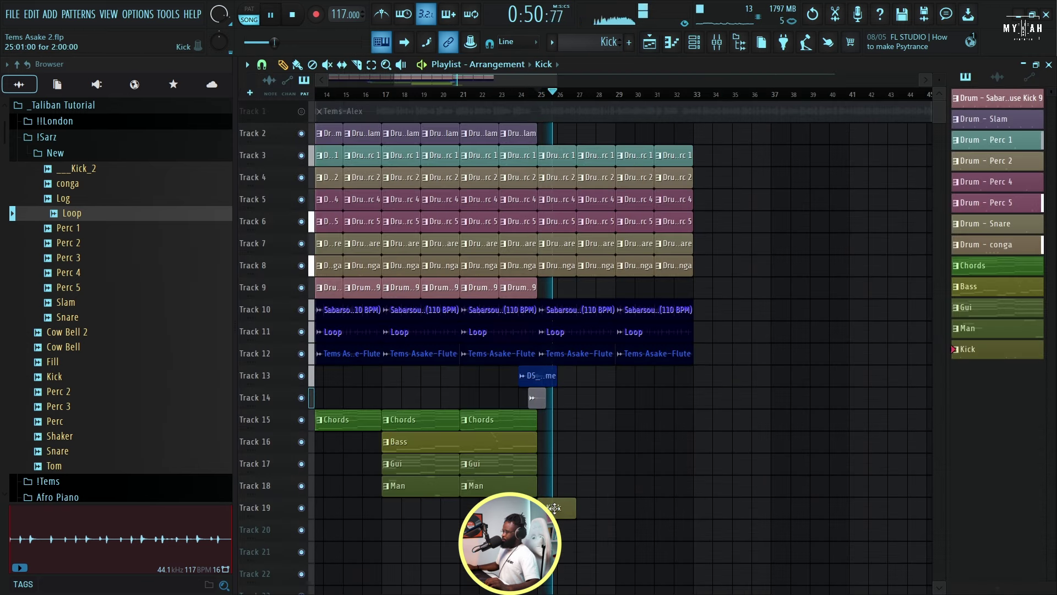
pyautogui.click(585, 508)
pyautogui.click(619, 514)
pyautogui.click(661, 511)
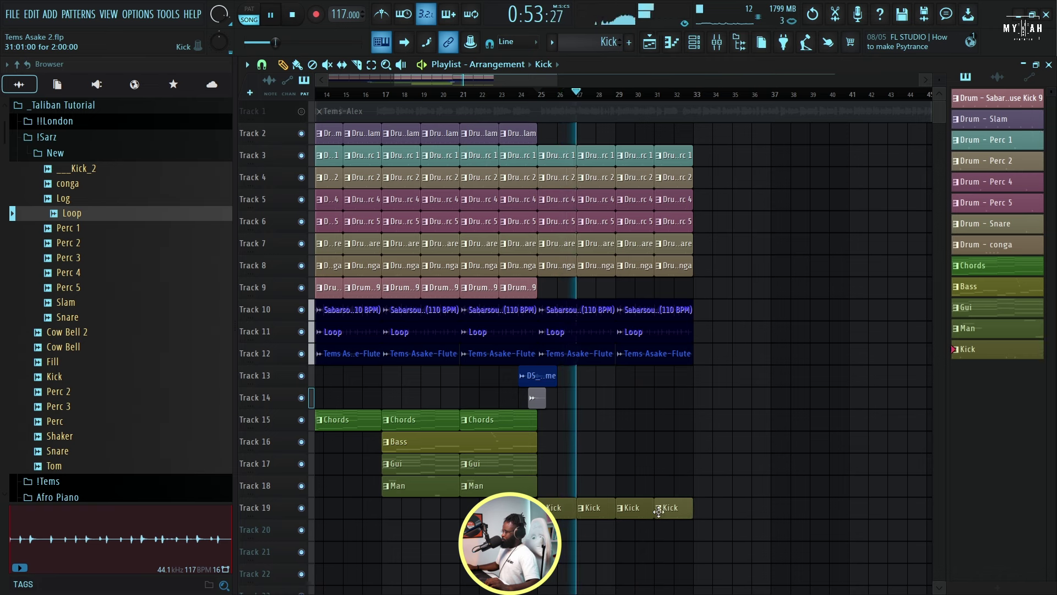
pyautogui.press('space')
pyautogui.press('space')
# Add another Kick_2 hit to the Kick pattern and play it back.
pyautogui.click(703, 42)
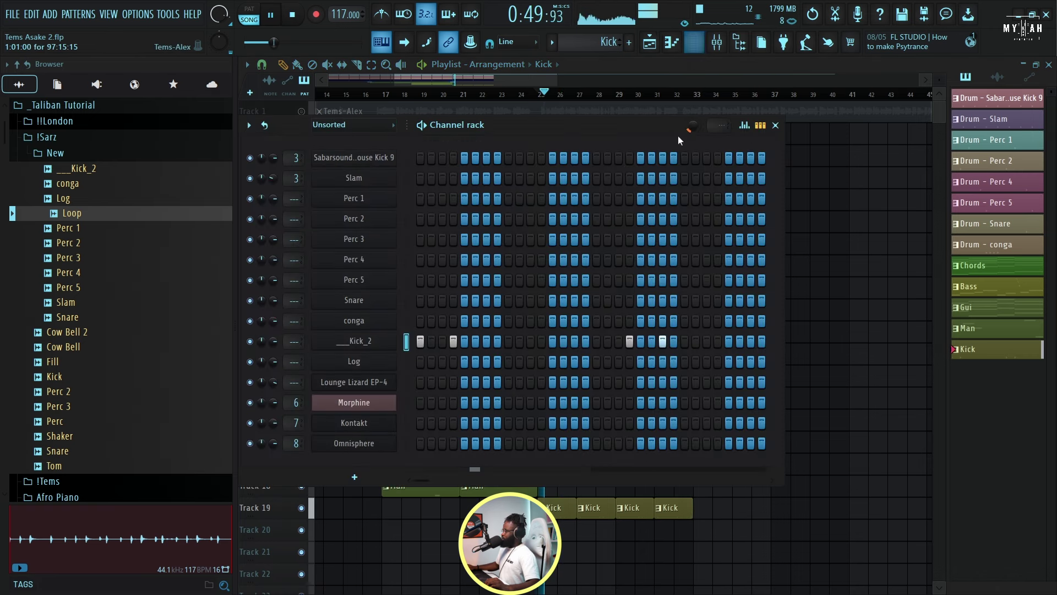
pyautogui.press('space')
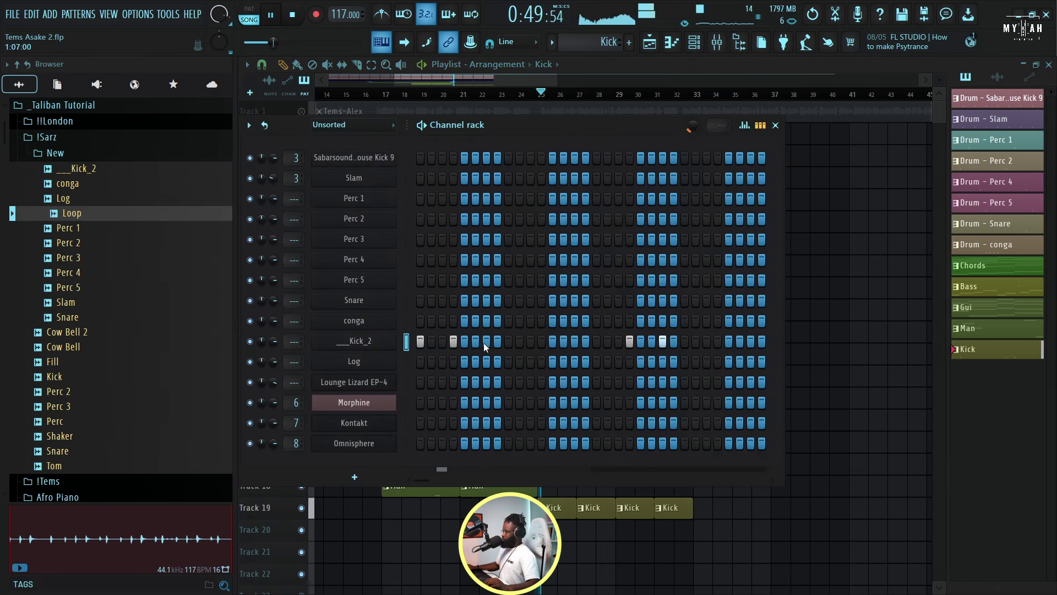
pyautogui.click(486, 342)
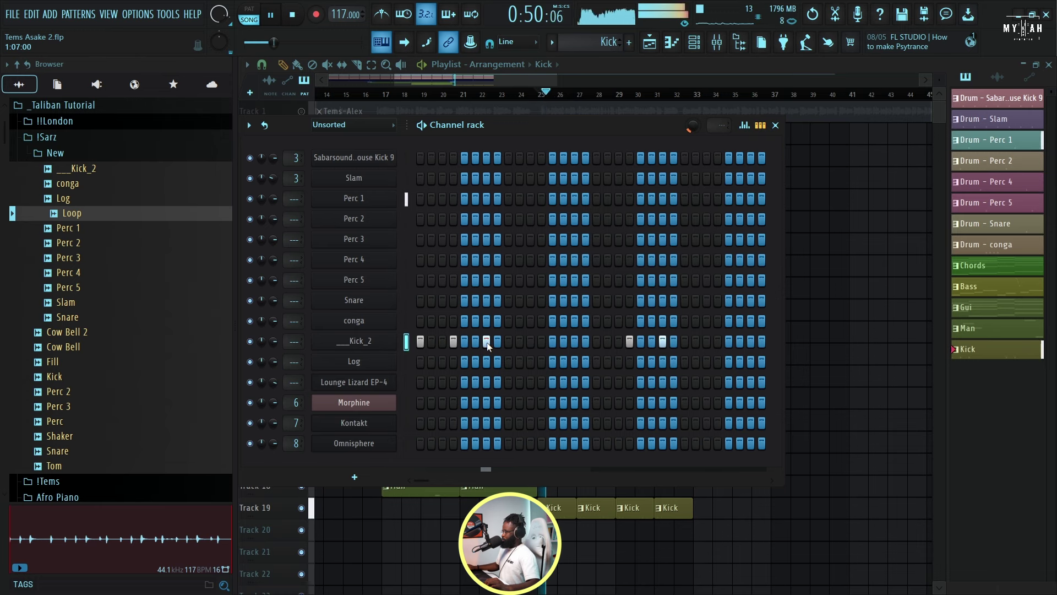
pyautogui.press('F6')
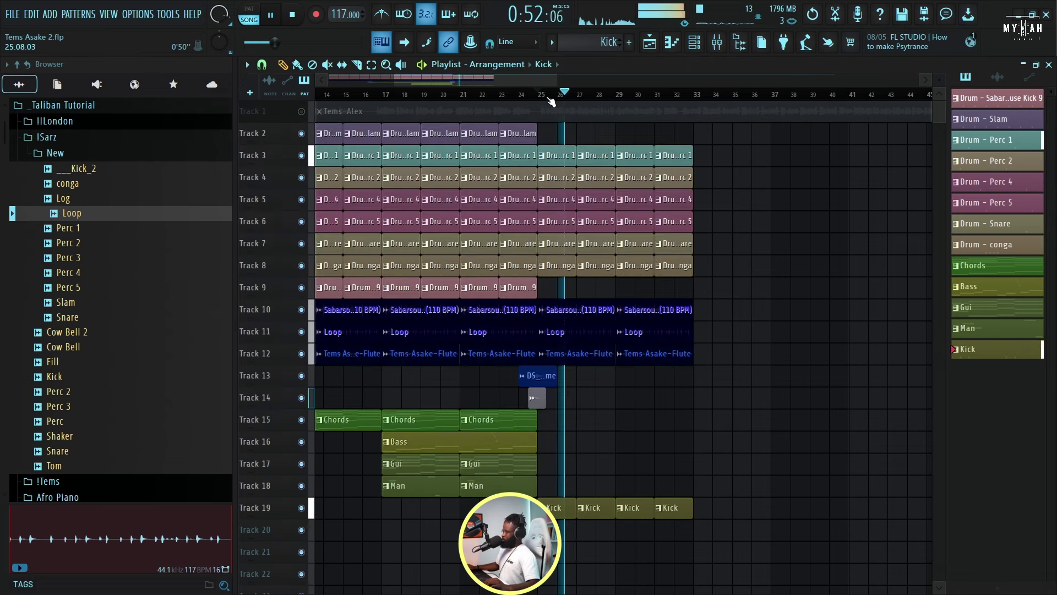
pyautogui.scroll(-1, 551, 331)
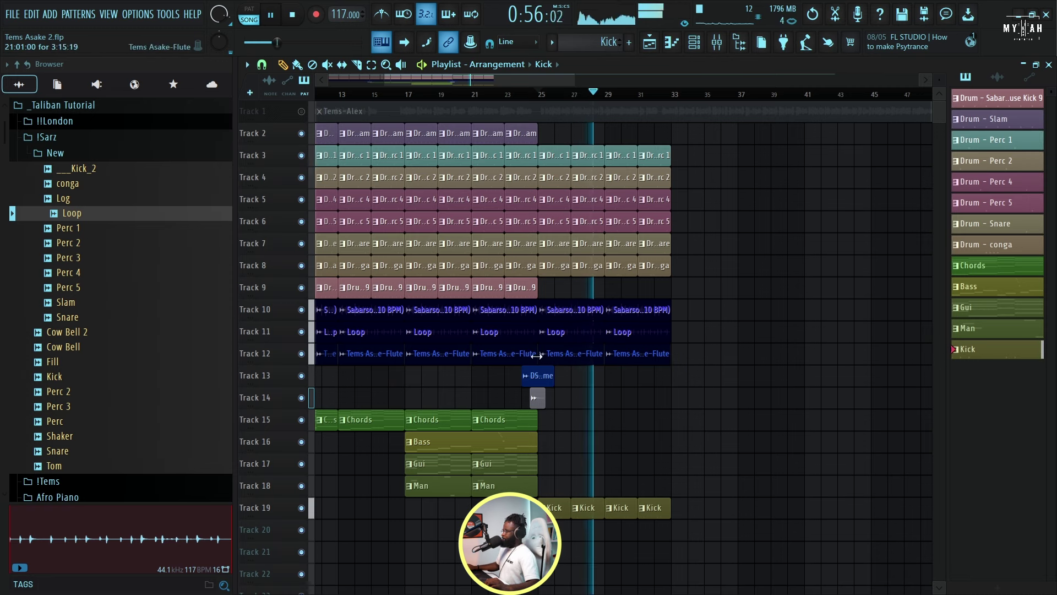
pyautogui.scroll(-1, 568, 106)
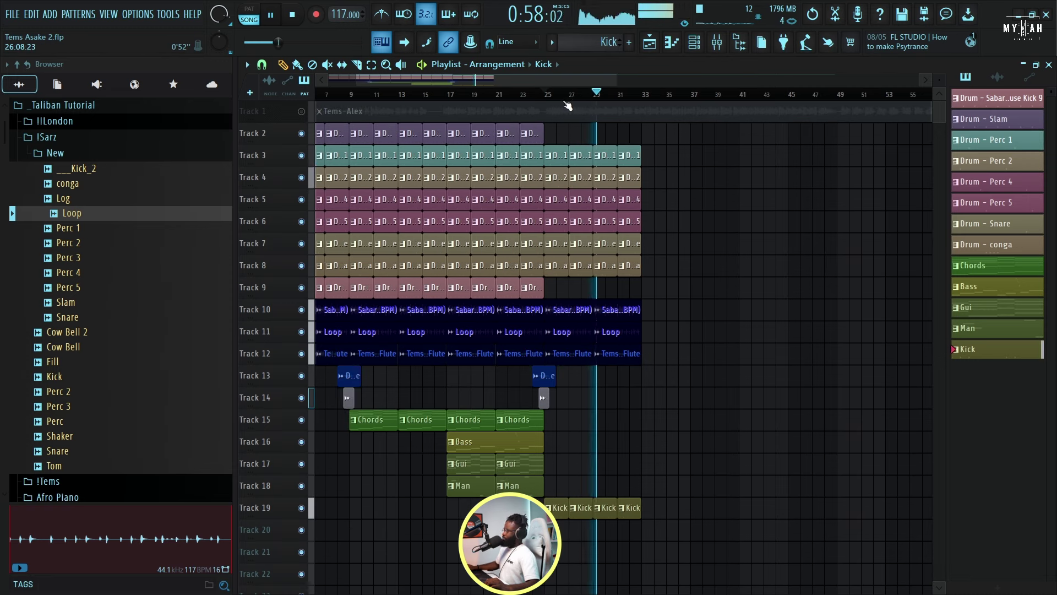
pyautogui.scroll(-1, 568, 106)
pyautogui.press('space')
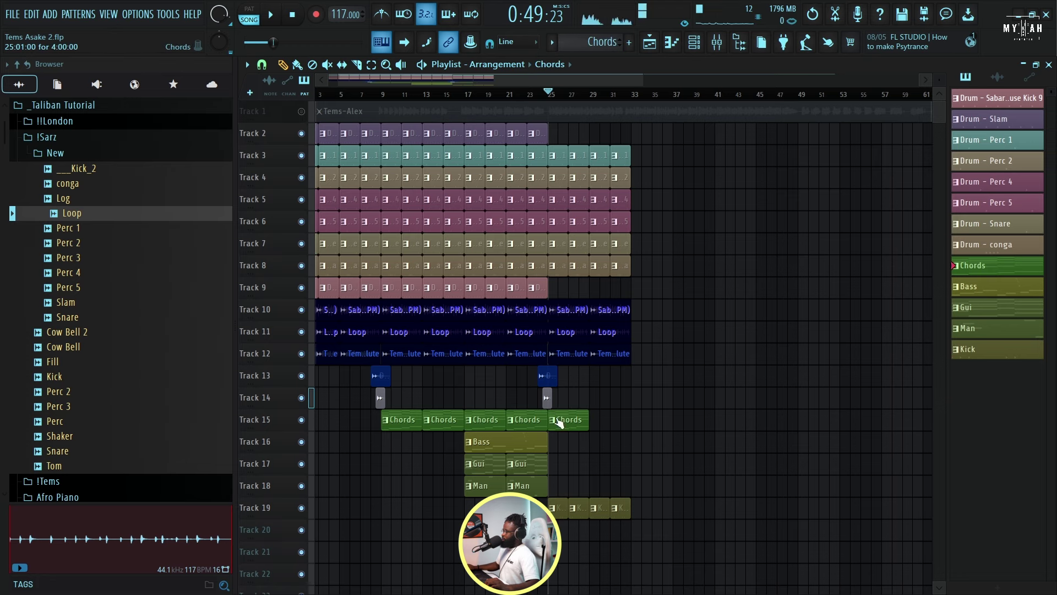
# Make the last Track 15 chords clip its own Chords #2 pattern and view its notes.
pyautogui.click(552, 420)
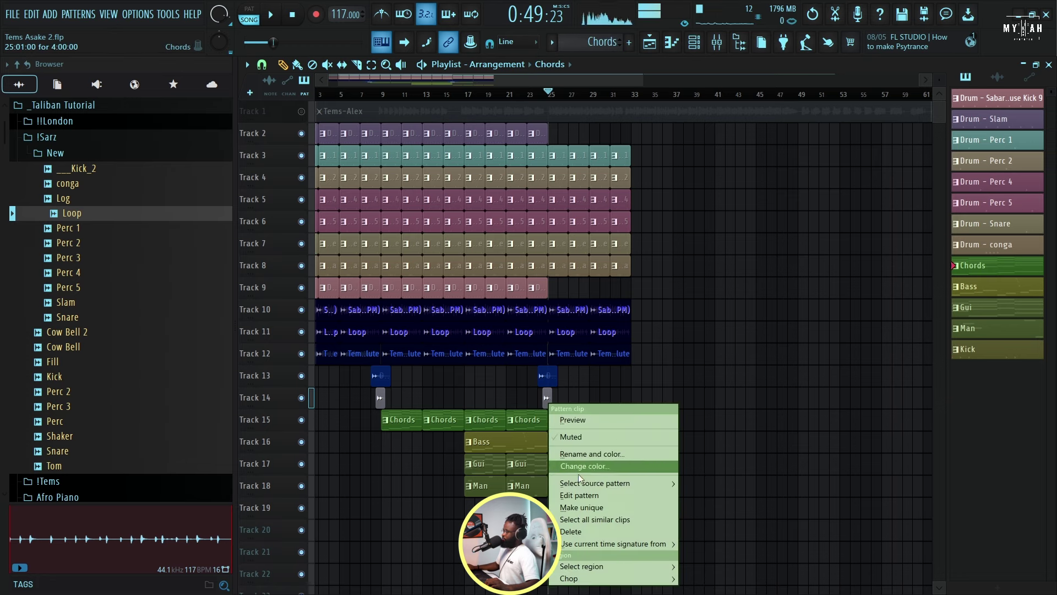
pyautogui.click(578, 504)
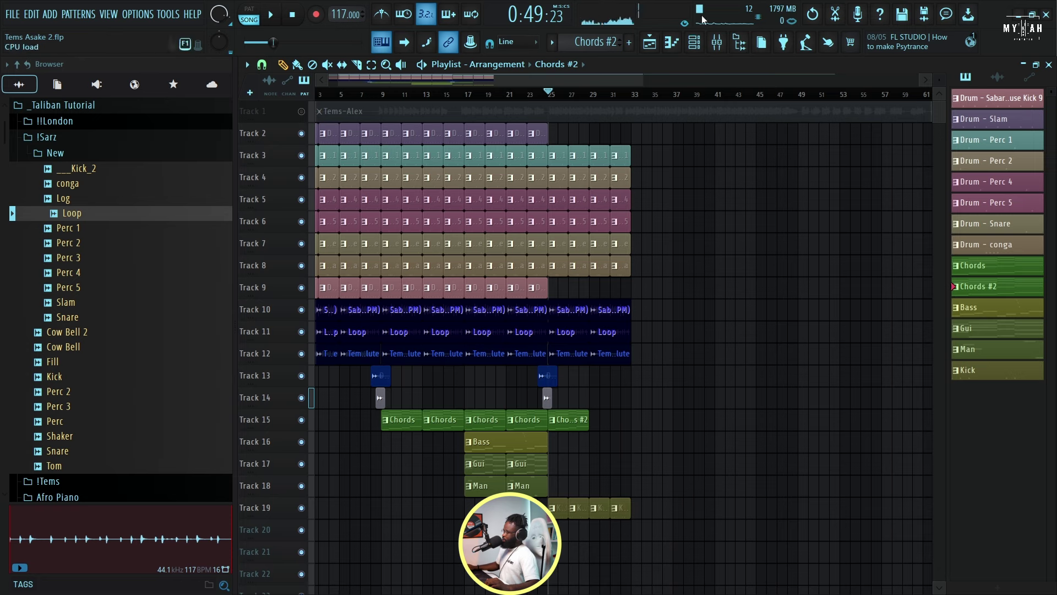
pyautogui.press('F6')
pyautogui.press('F7')
pyautogui.press('space')
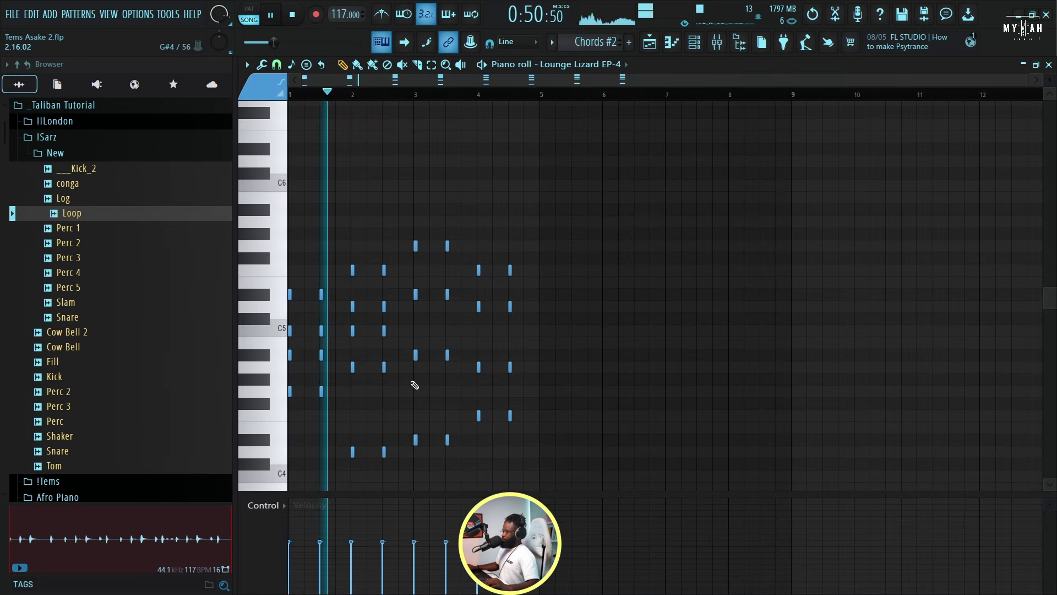
pyautogui.click(655, 48)
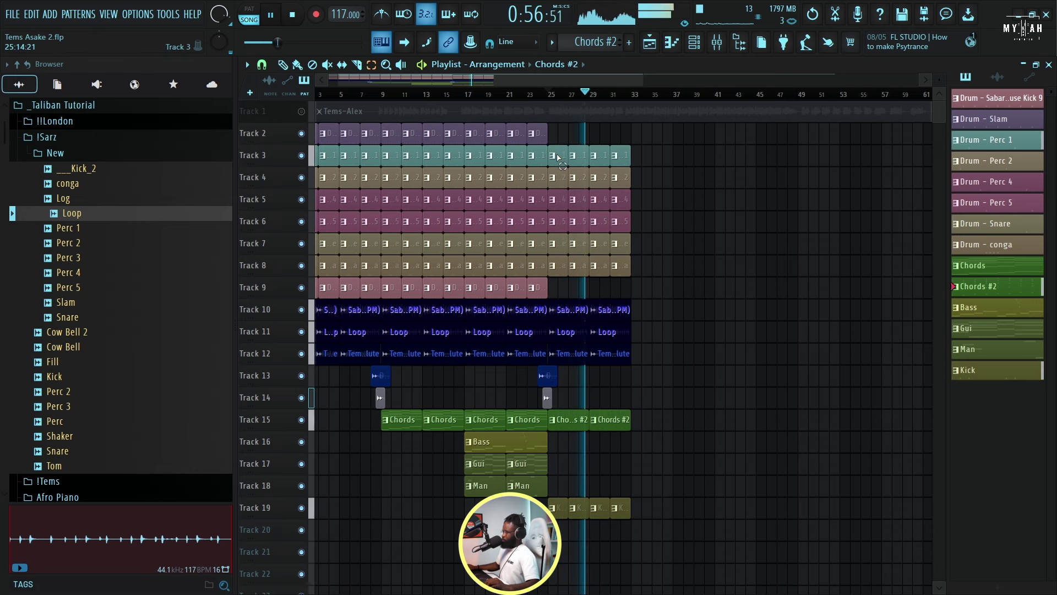
# Duplicate all clips from bar 25 onward to fill bars 33–41.
pyautogui.moveTo(559, 158); pyautogui.dragTo(647, 512)
pyautogui.press('space')
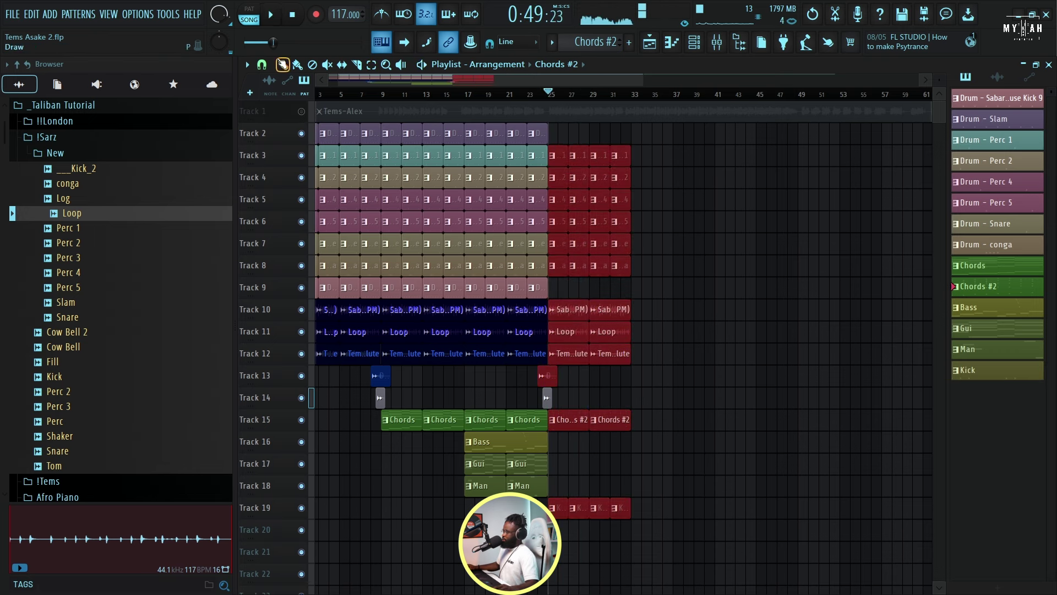
pyautogui.hotkey('ctrl', 'b')
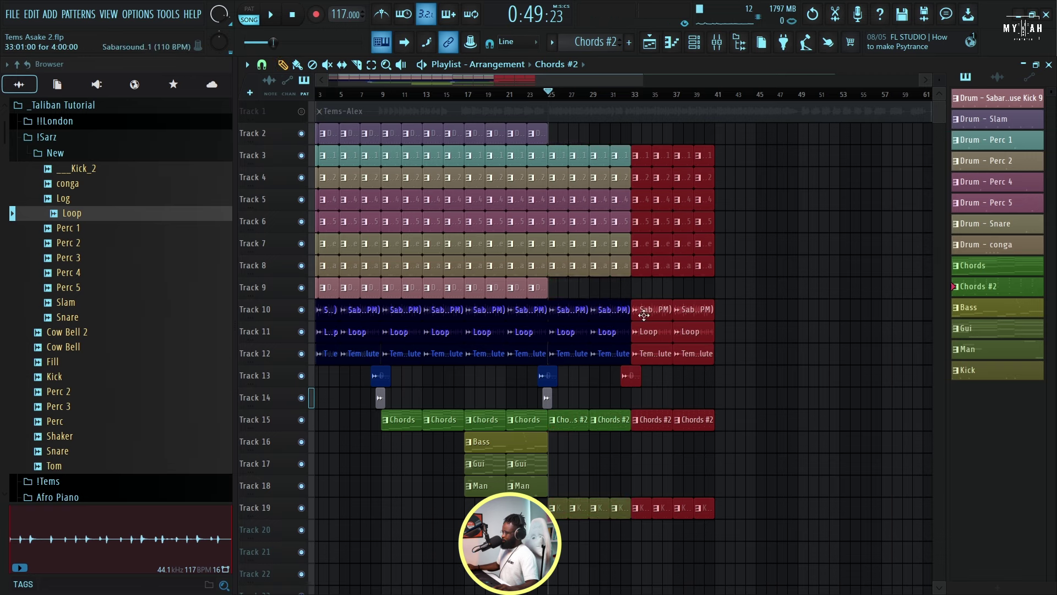
pyautogui.press('space')
pyautogui.scroll(-3, 586, 103)
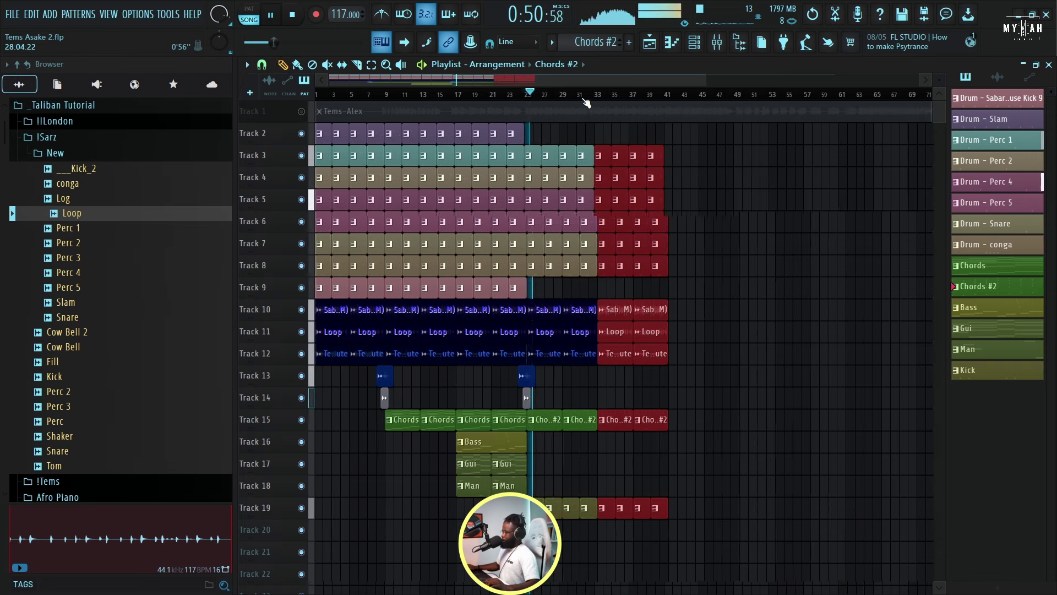
pyautogui.scroll(-1, 586, 103)
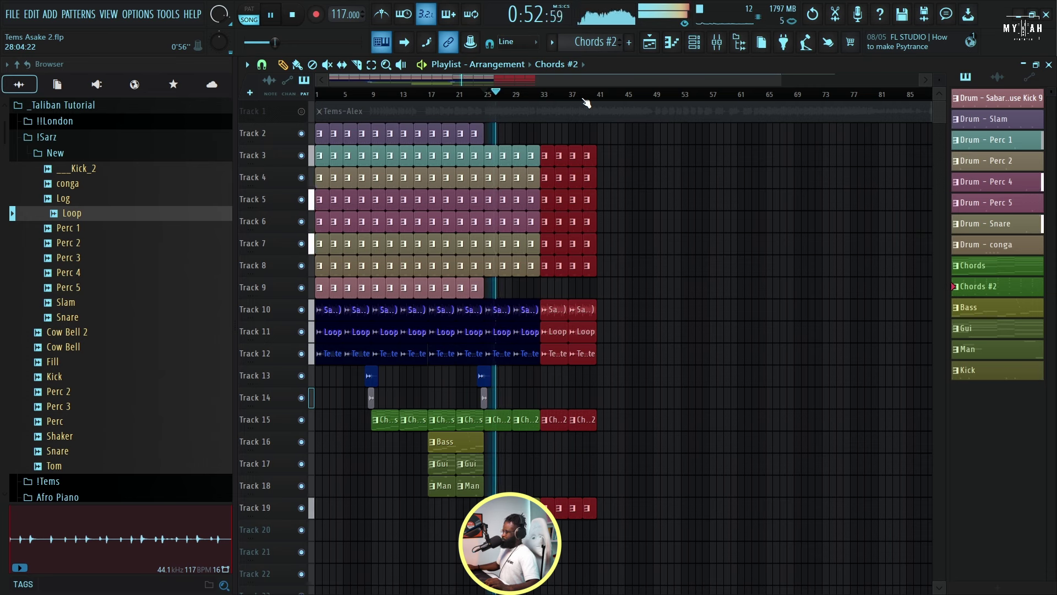
# Place Man clips on Track 18 at bars 33 and 37 and a Gui clip on Track 17 at bar 33.
pyautogui.click(443, 486)
pyautogui.click(548, 486)
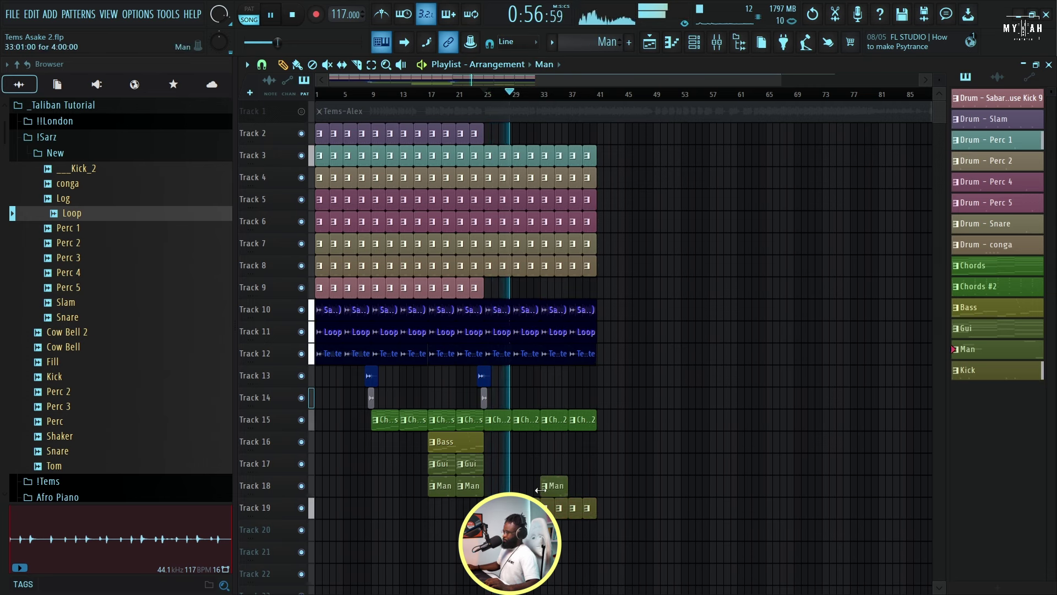
pyautogui.click(575, 487)
pyautogui.click(443, 465)
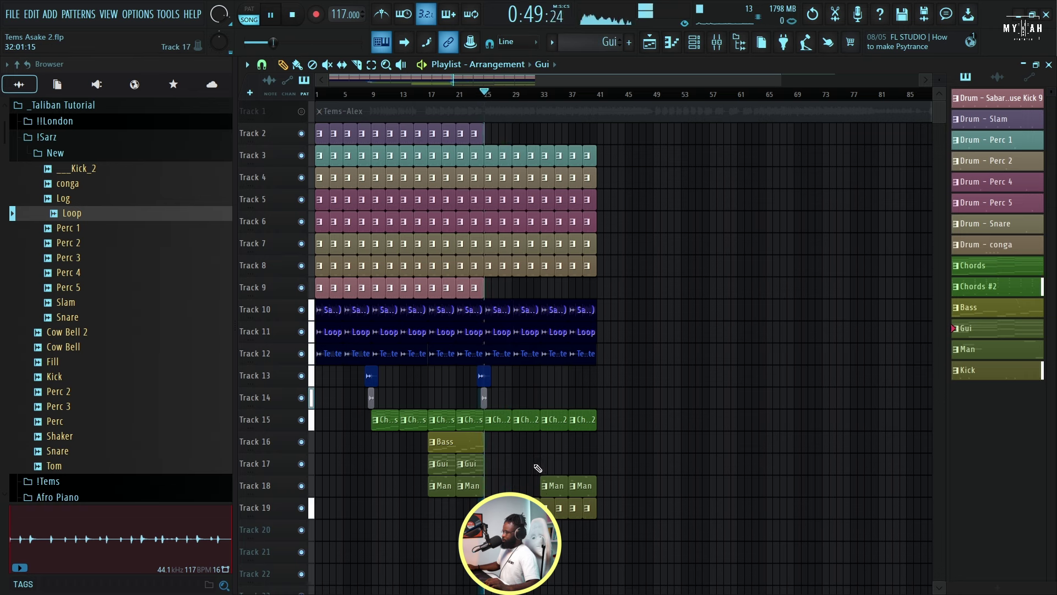
pyautogui.click(548, 464)
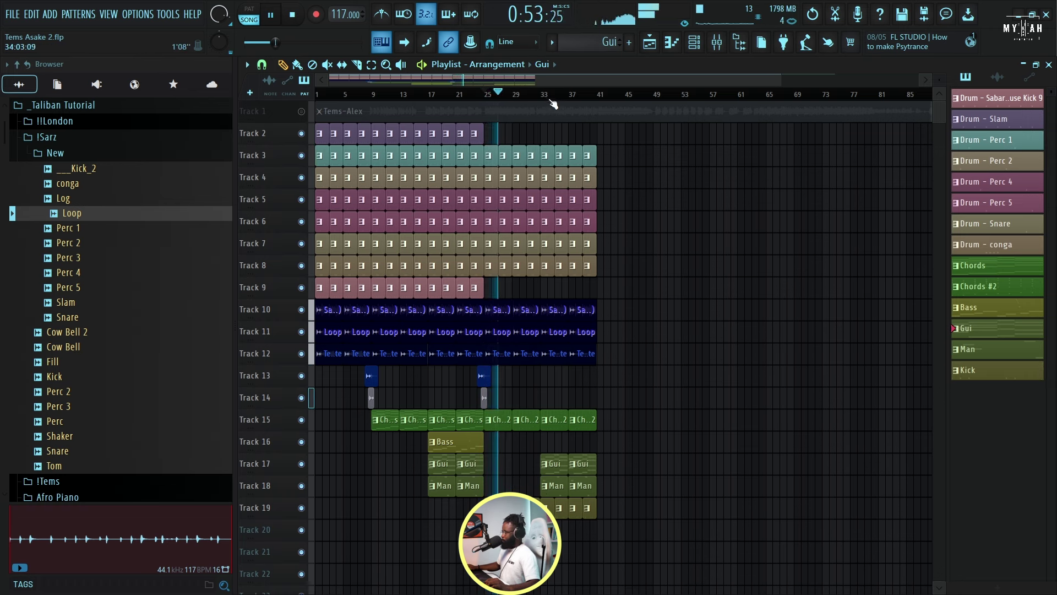
pyautogui.scroll(-1, 554, 102)
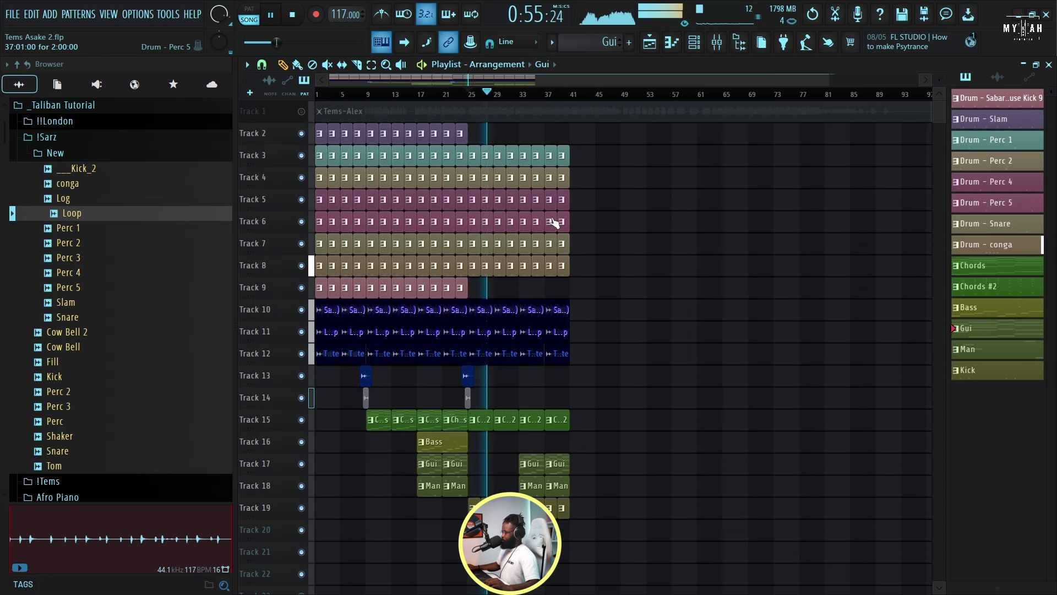
pyautogui.press('space')
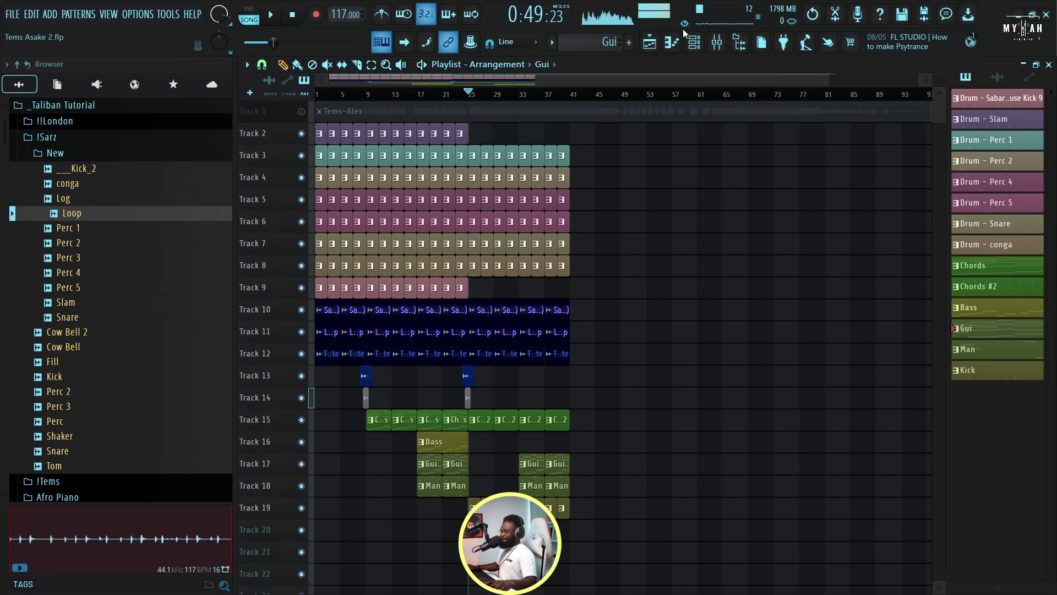
# Save the project, accepting the trial plugin warning.
pyautogui.hotkey('ctrl', 's')
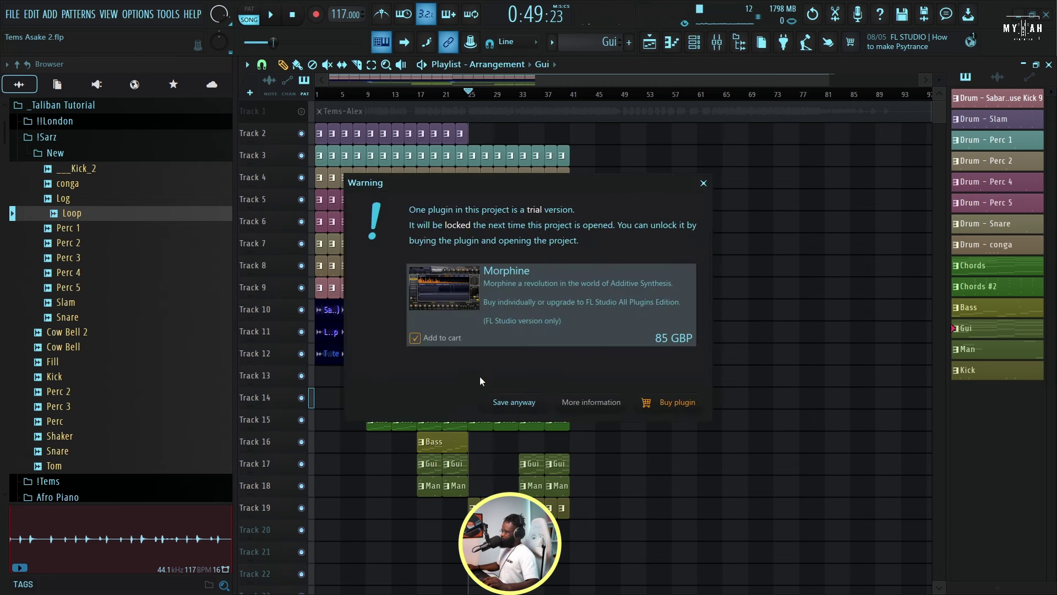
pyautogui.click(519, 402)
pyautogui.click(697, 42)
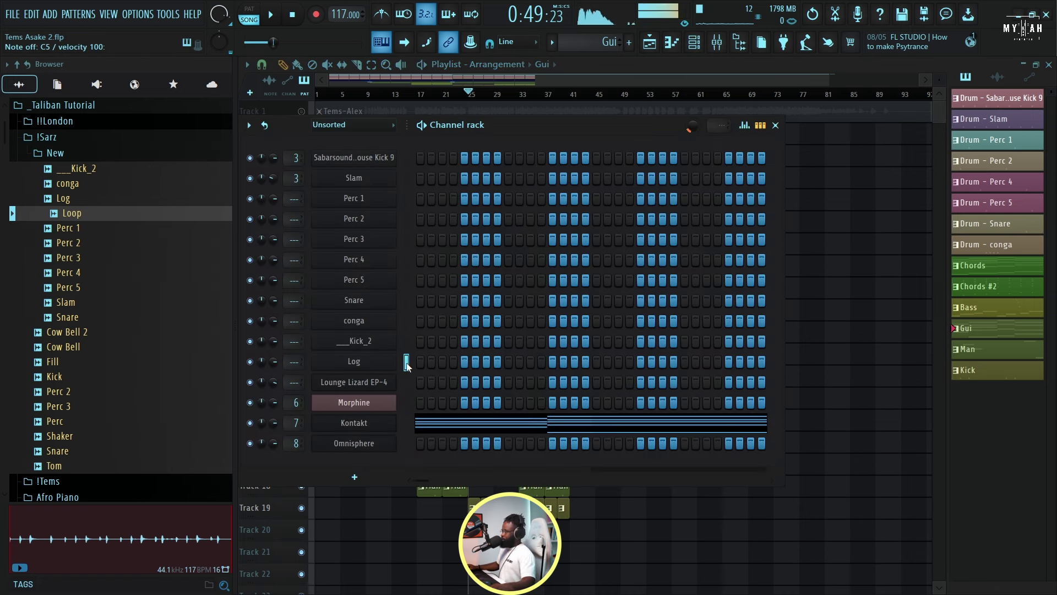
# Create a new empty pattern named Log, place it on Track 20 at bar 25, and open its notes.
pyautogui.click(561, 43)
pyautogui.click(731, 59)
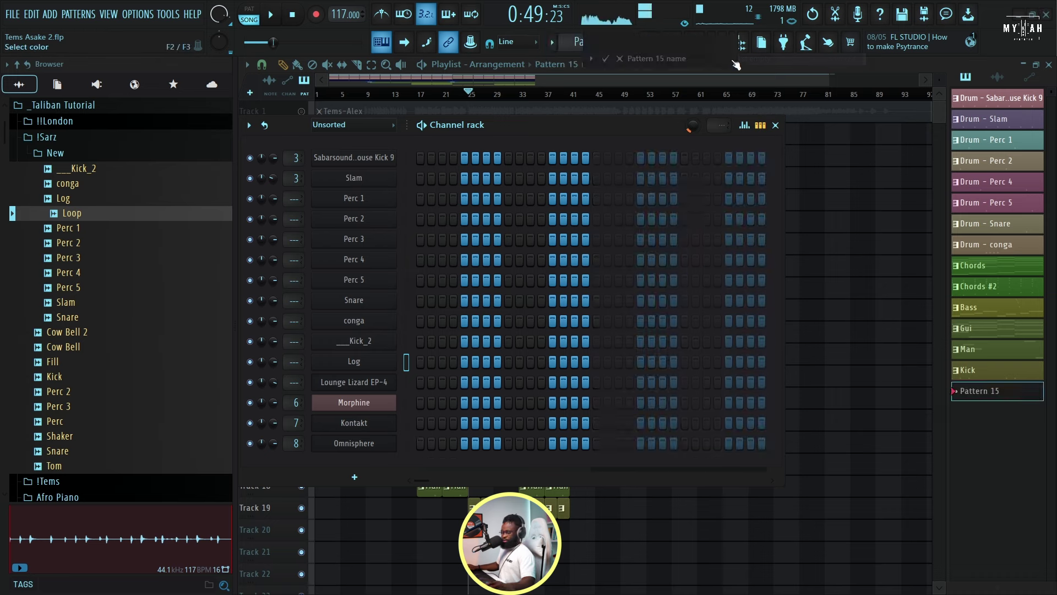
pyautogui.write('Log')
pyautogui.press('Return')
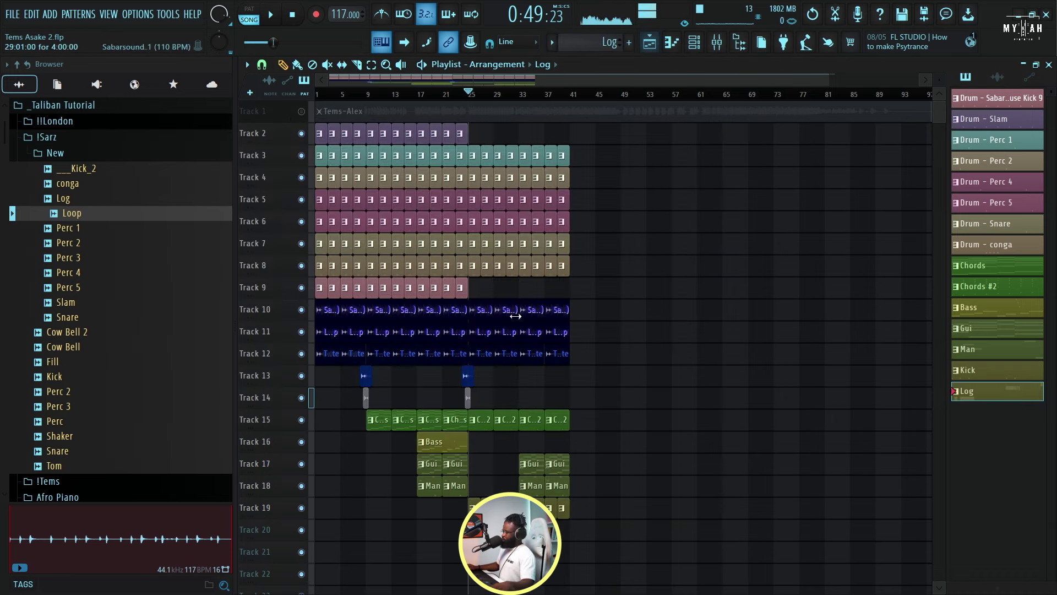
pyautogui.scroll(5, 495, 98)
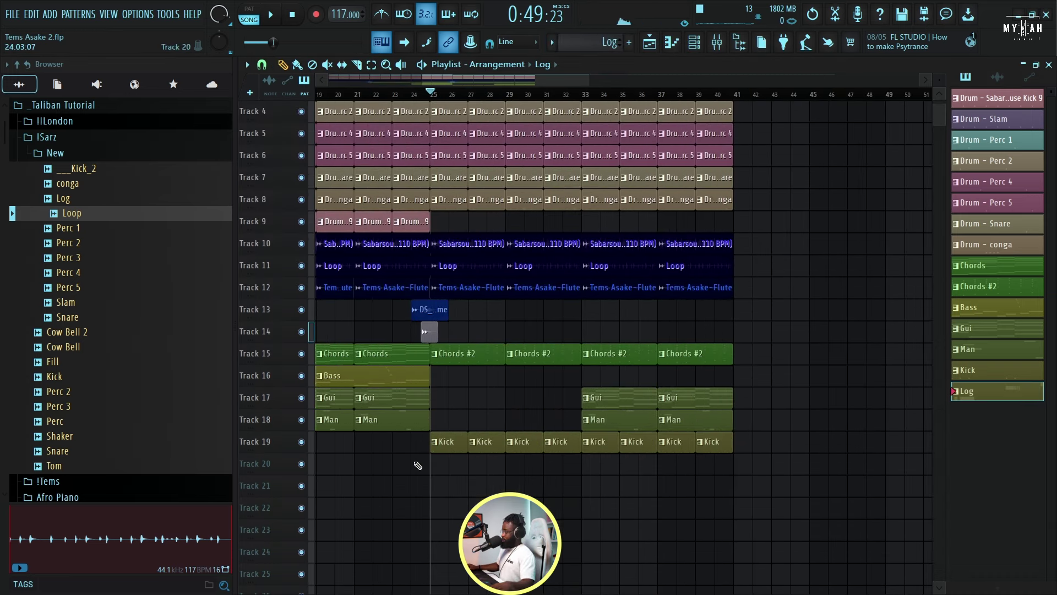
pyautogui.click(429, 465)
pyautogui.press('F7')
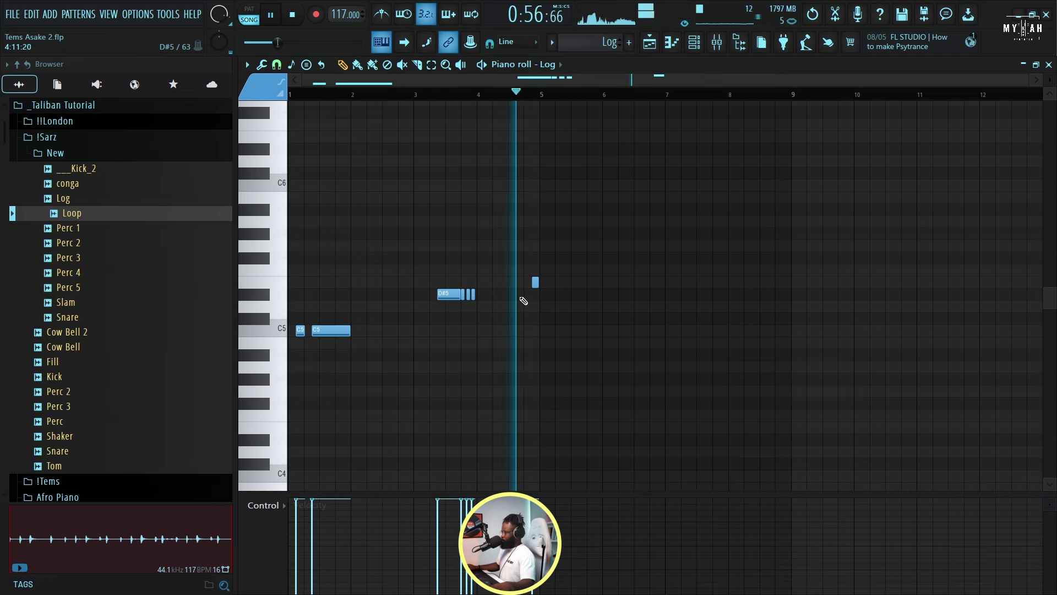
# Route Log and Kick_2 to their own mixer inserts and sidechain Kick_2 into the Log insert.
pyautogui.press('space')
pyautogui.press('F6')
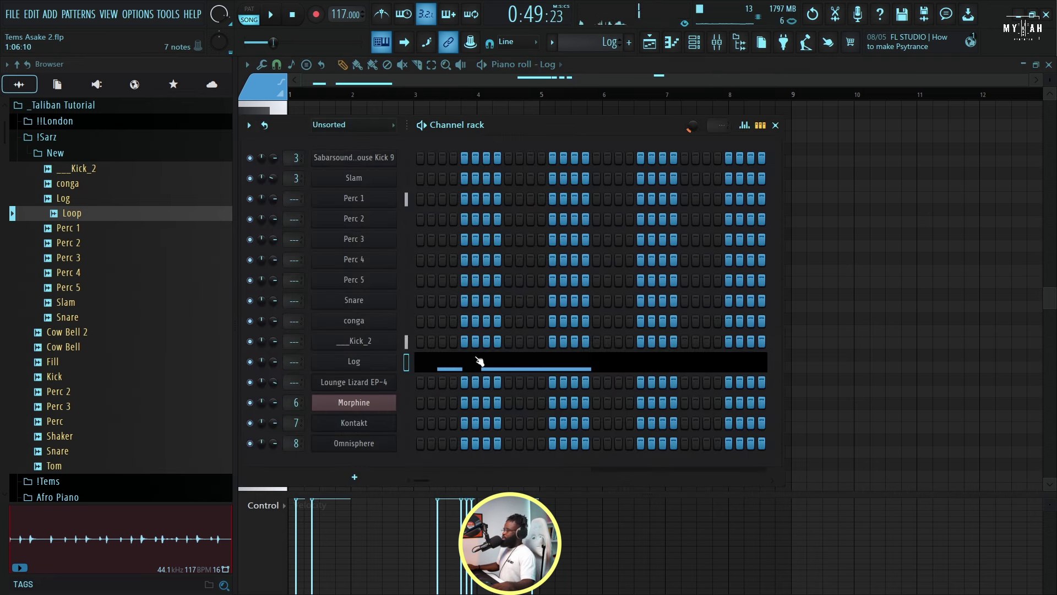
pyautogui.click(370, 365)
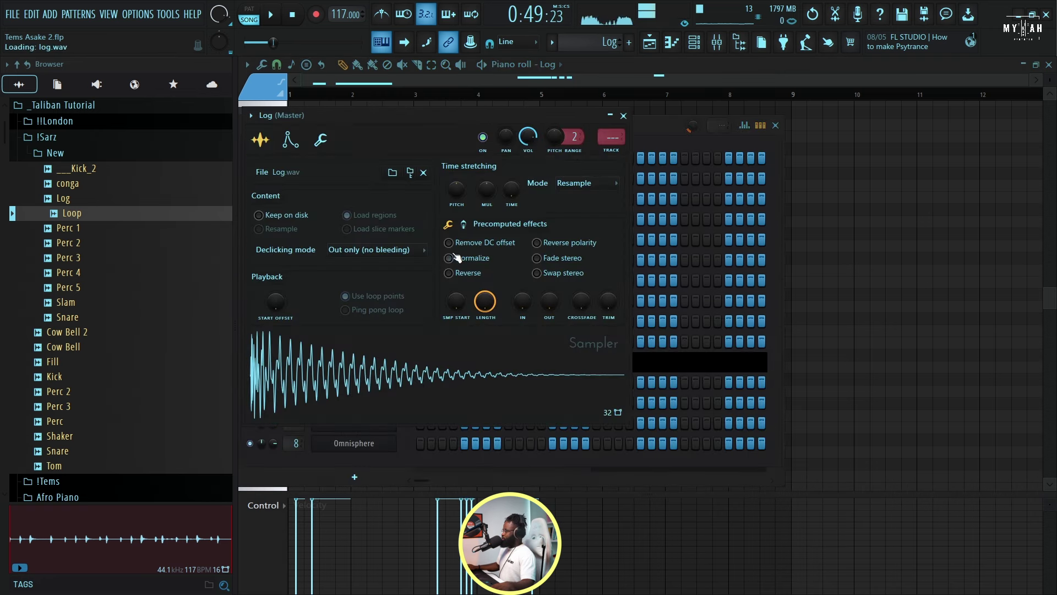
pyautogui.click(612, 139)
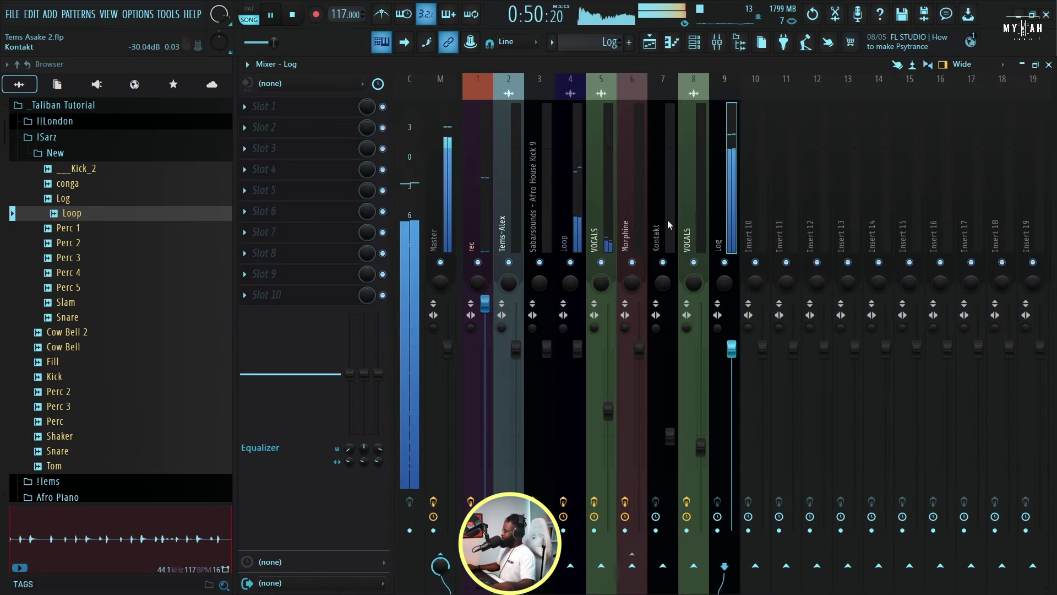
pyautogui.click(695, 44)
pyautogui.click(370, 342)
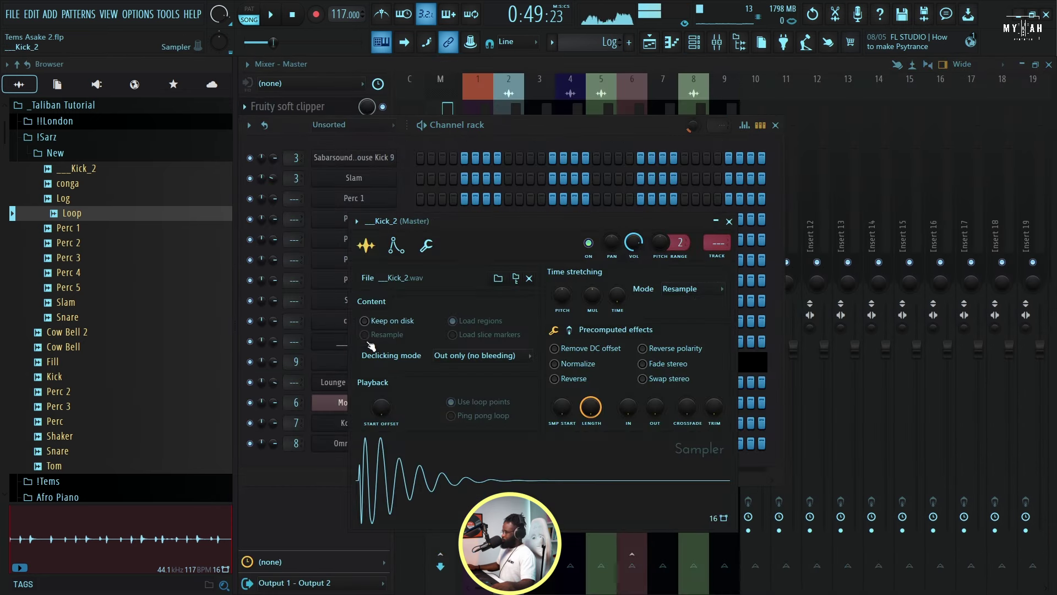
pyautogui.hotkey('ctrl', 'l')
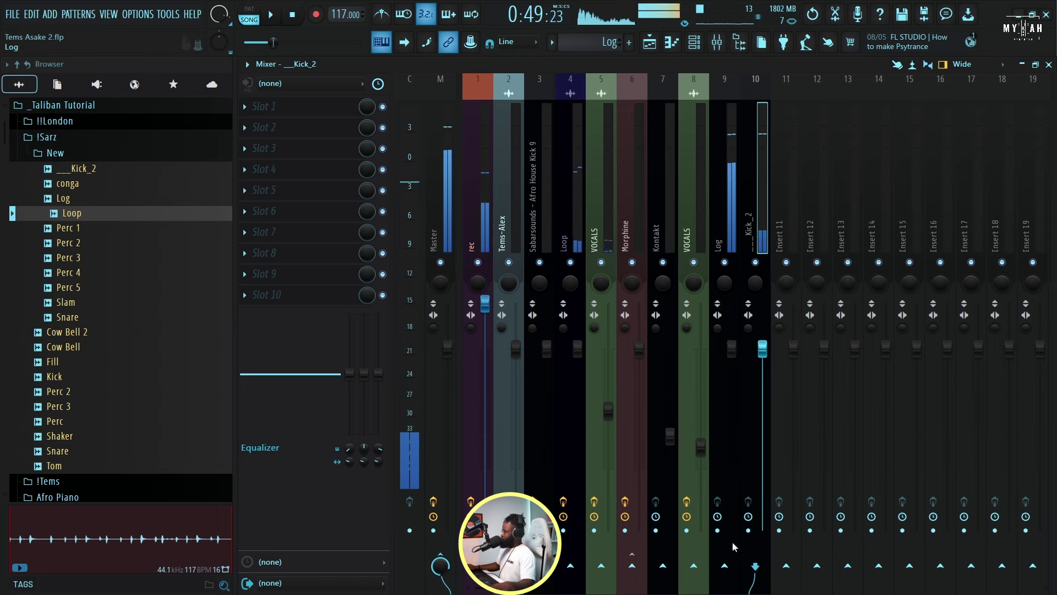
pyautogui.rightClick(723, 566)
pyautogui.click(735, 566)
pyautogui.press('space')
pyautogui.click(725, 231)
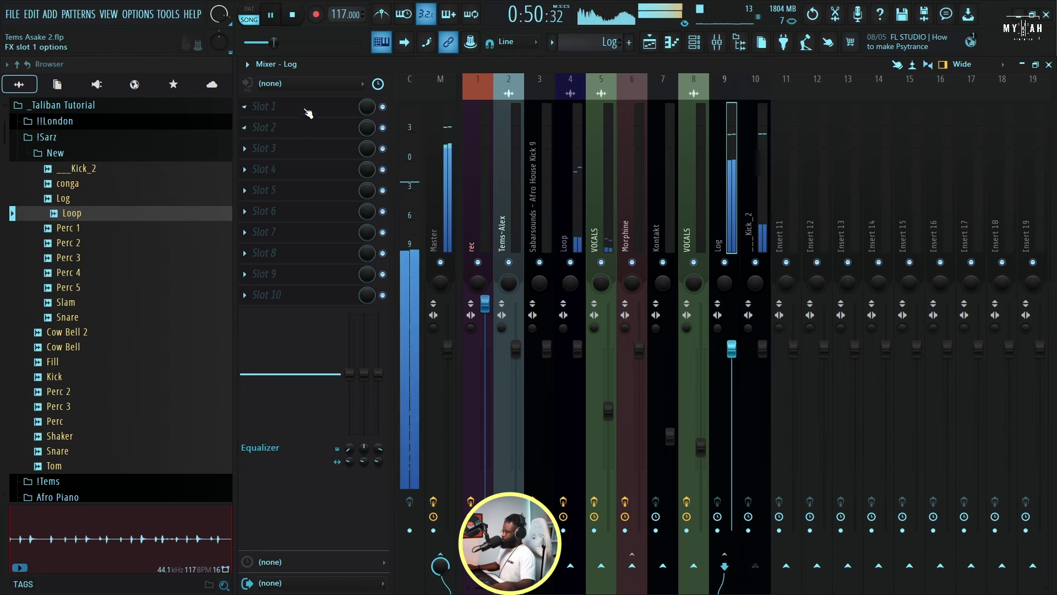
# Add Fruity Limiter in compressor mode on Log, fed by Kick_2, with ratio 6.0:1 and release about 17 ms.
pyautogui.click(264, 106)
pyautogui.moveTo(262, 122)
pyautogui.click(695, 229)
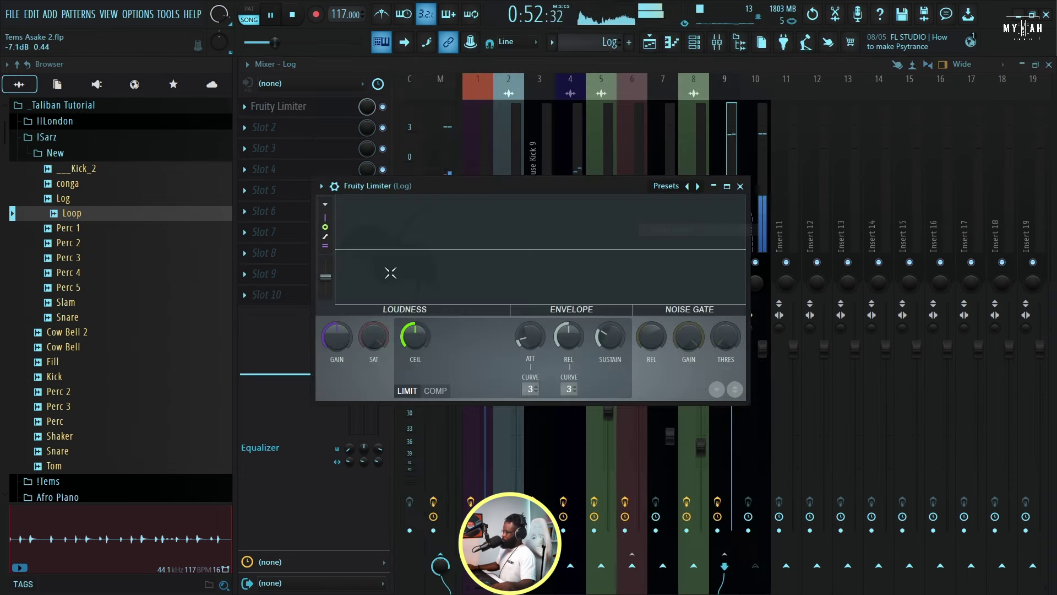
pyautogui.click(447, 391)
pyautogui.click(573, 389)
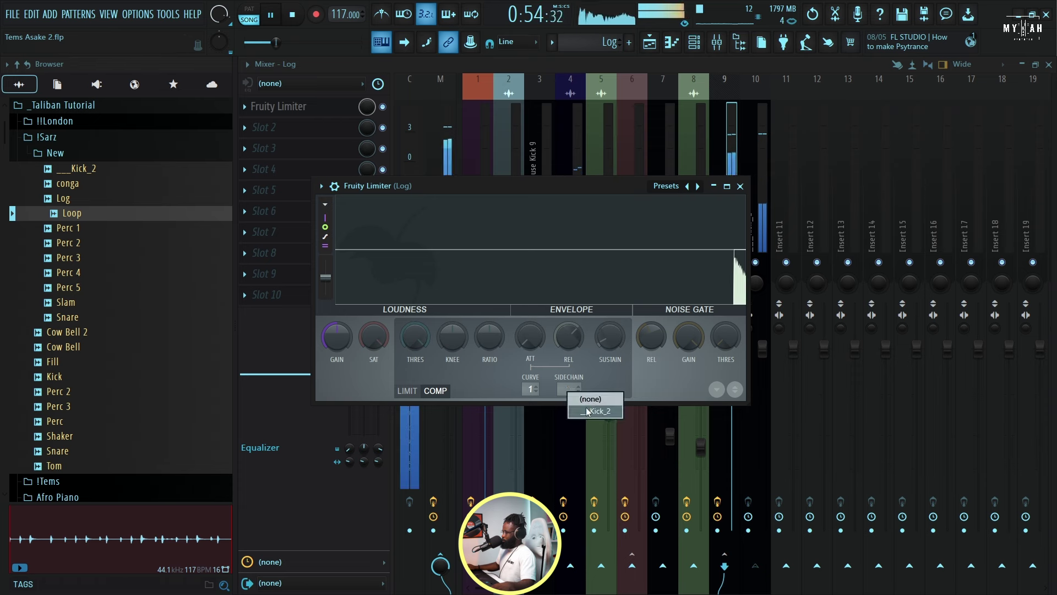
pyautogui.moveTo(415, 337); pyautogui.dragTo(415, 353)
pyautogui.moveTo(490, 337); pyautogui.dragTo(490, 314)
pyautogui.moveTo(568, 337); pyautogui.dragTo(568, 355)
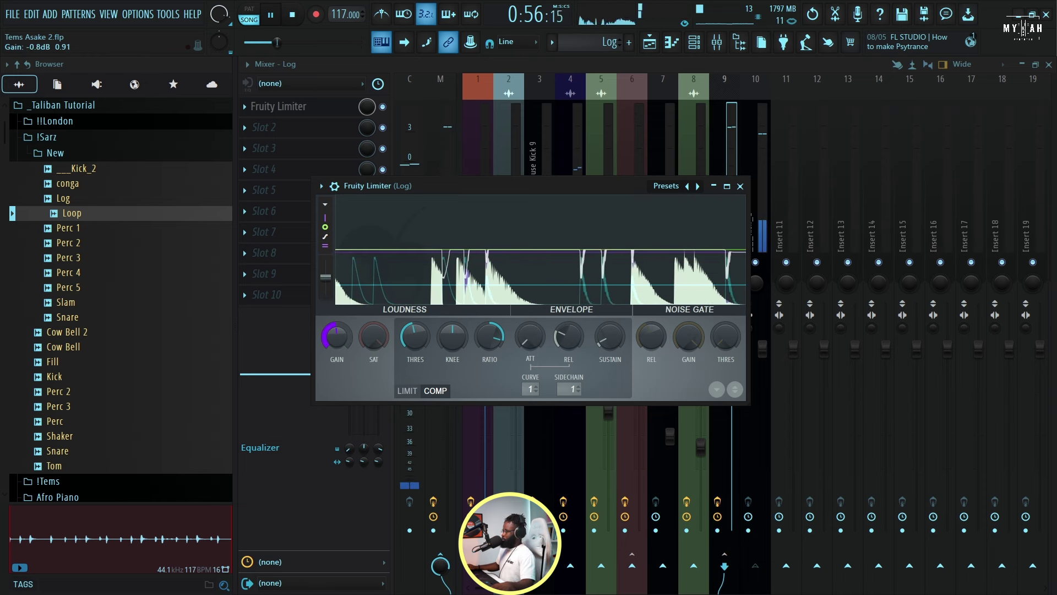
pyautogui.click(649, 42)
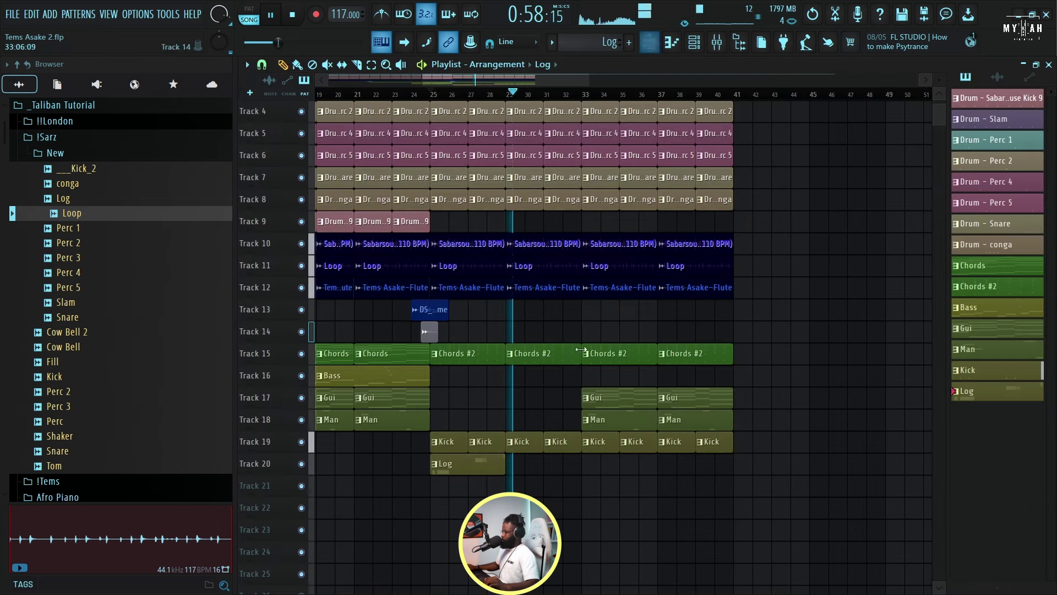
# Paint Log clips on Track 20 at bars 33 and 37 and play the song through.
pyautogui.press('space')
pyautogui.press('space')
pyautogui.click(592, 464)
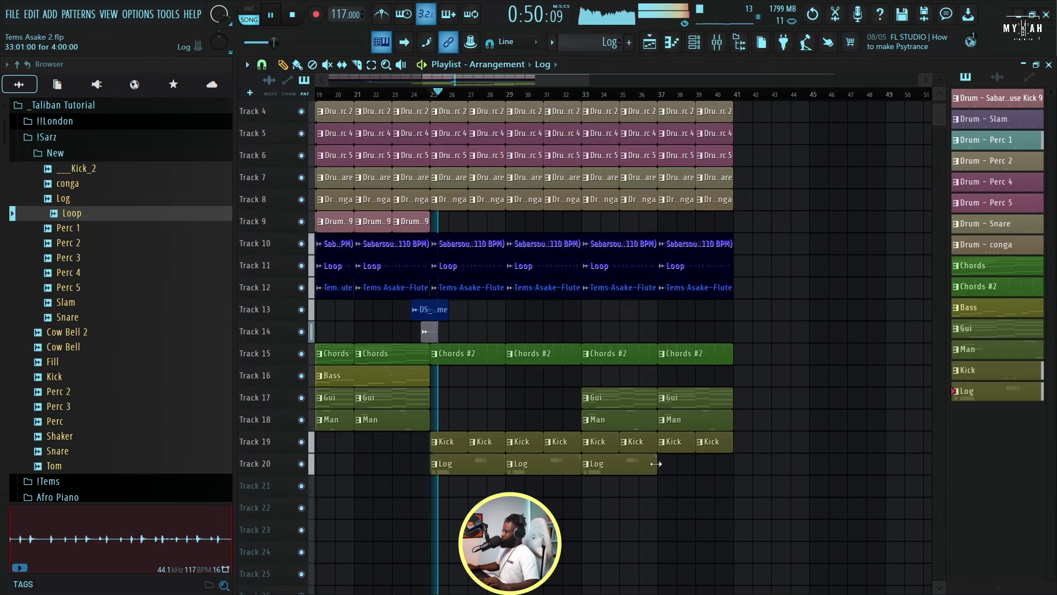
pyautogui.click(667, 464)
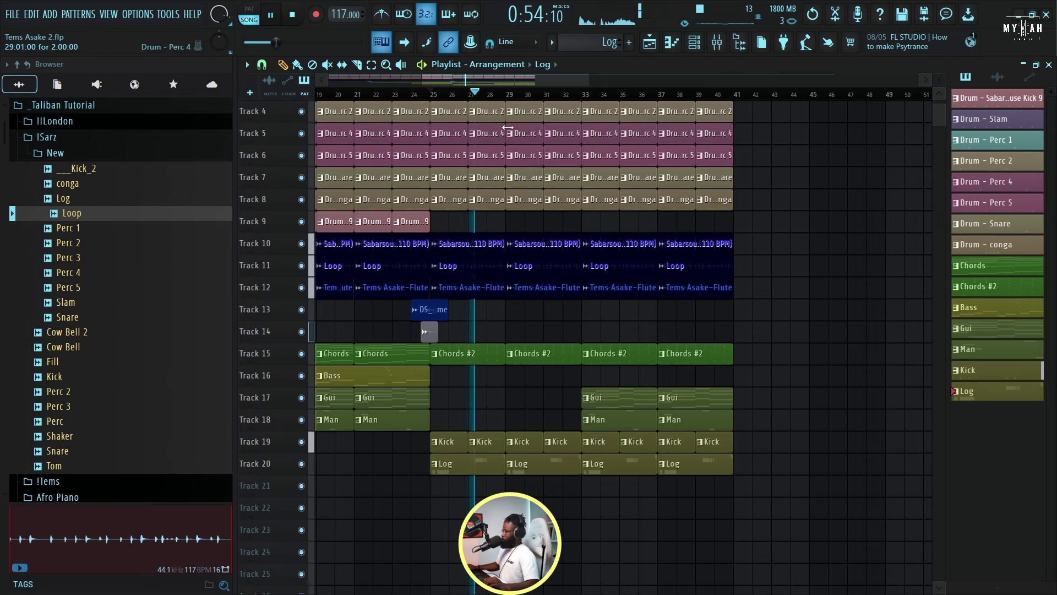
pyautogui.scroll(-3, 529, 145)
pyautogui.scroll(3, 532, 220)
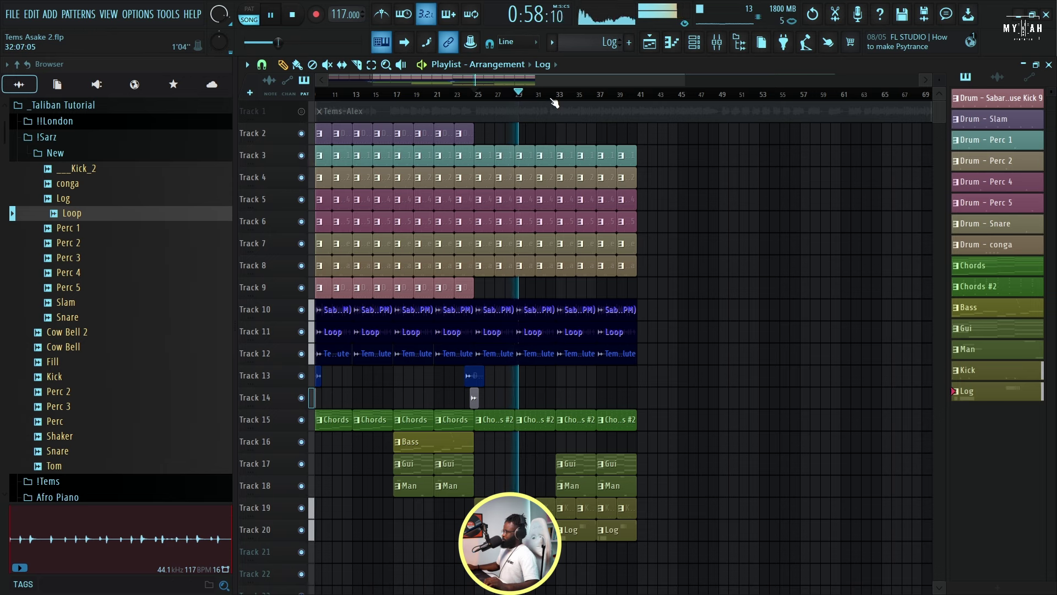
pyautogui.scroll(-2, 551, 99)
pyautogui.scroll(-1, 555, 102)
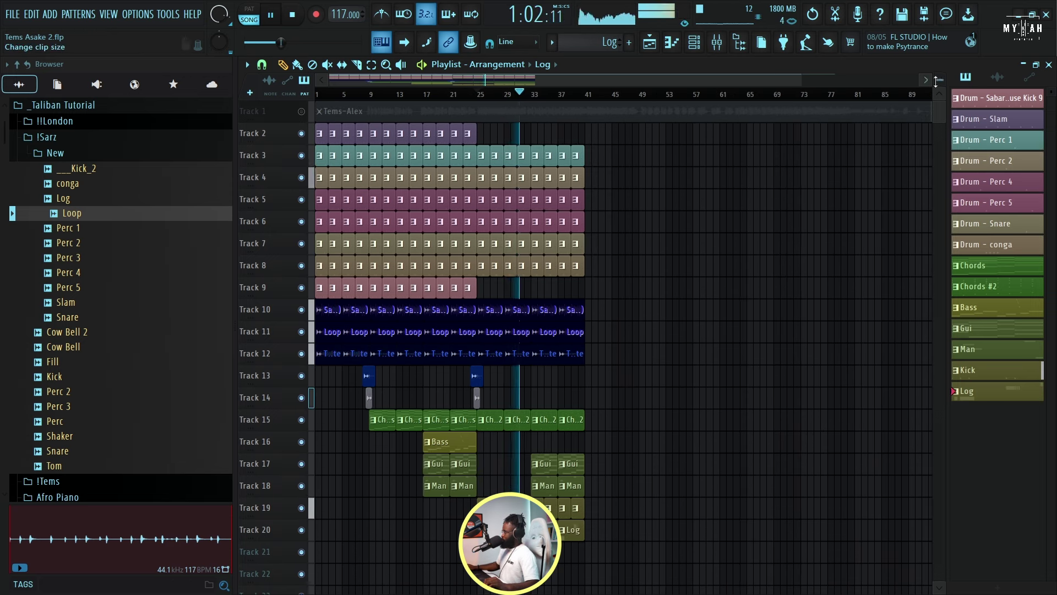
pyautogui.scroll(-1, 609, 177)
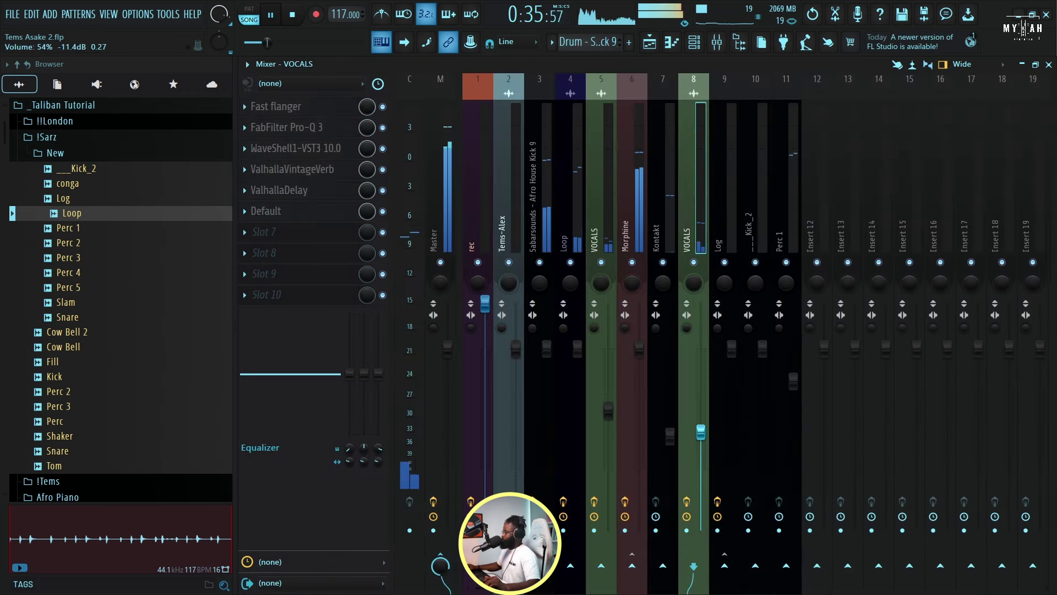
# Raise the VOCALS fader to about 63%, then review the arrangement out to bar 89 in the Playlist.
pyautogui.moveTo(700, 432); pyautogui.dragTo(700, 416)
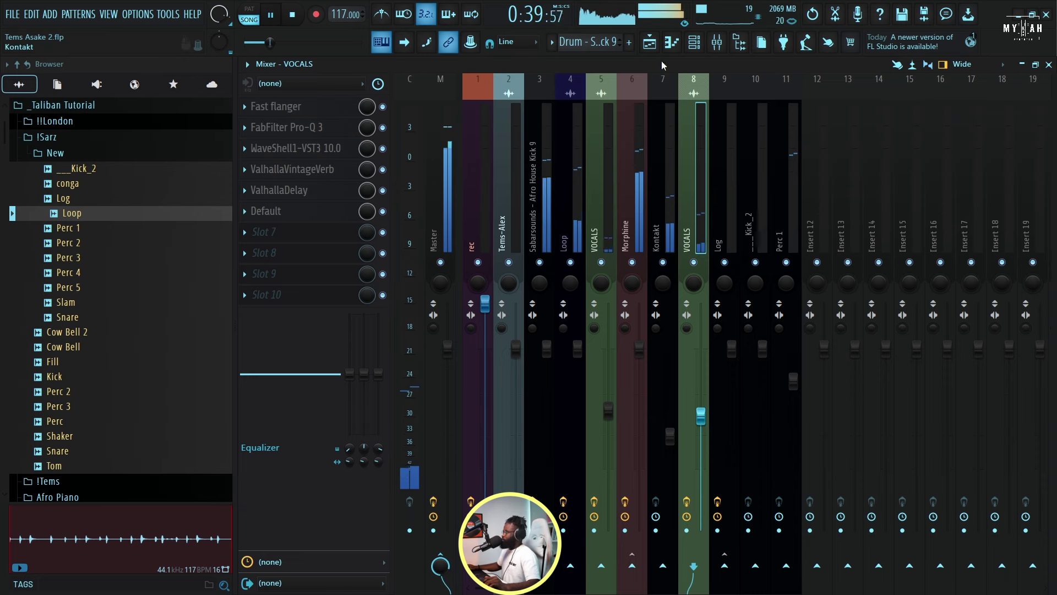
pyautogui.click(649, 43)
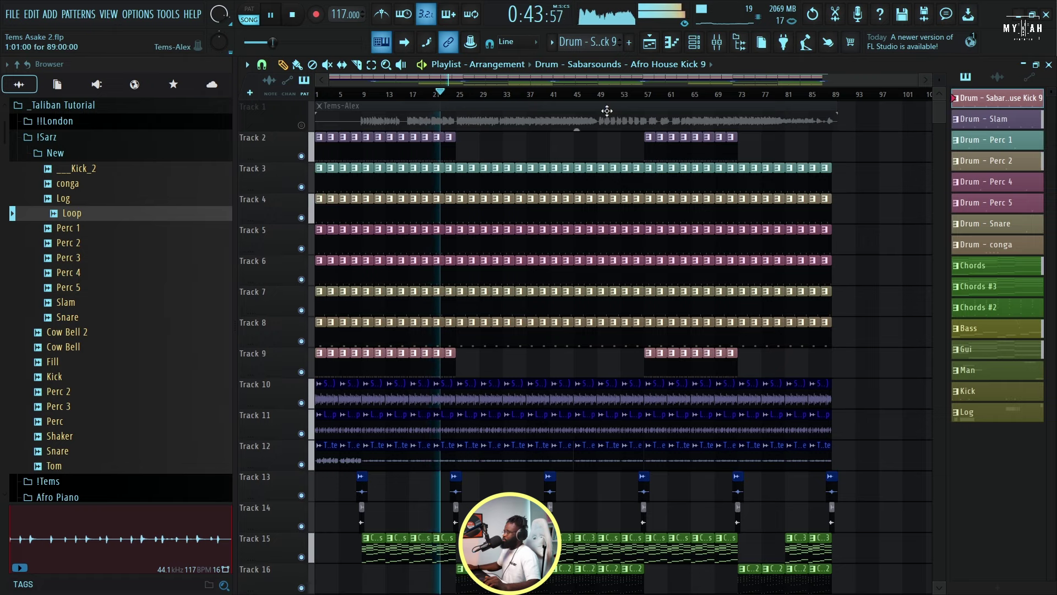
pyautogui.scroll(-2, 607, 110)
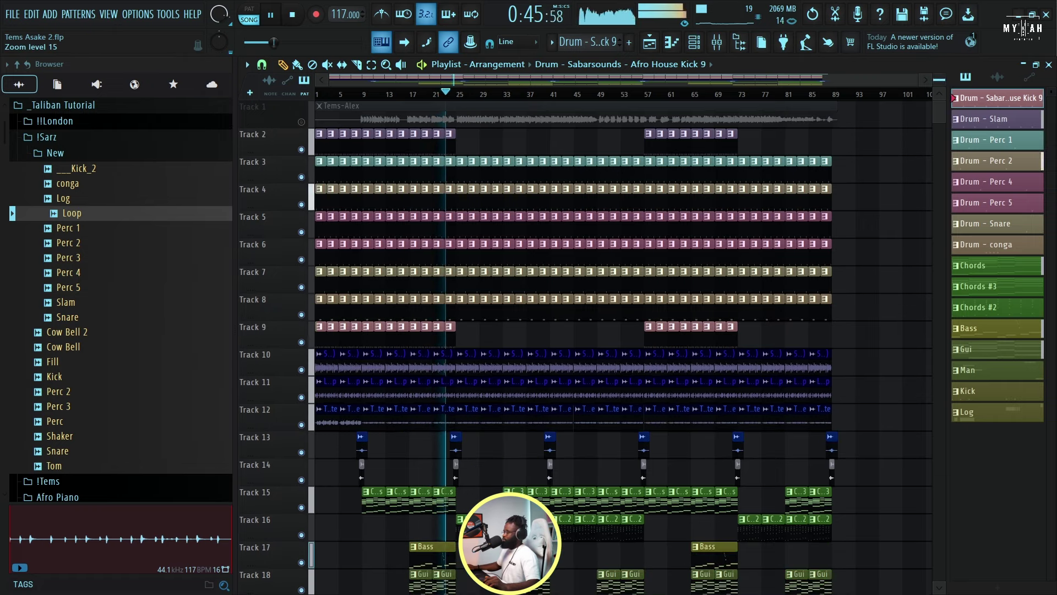
pyautogui.scroll(-3, 607, 110)
pyautogui.scroll(-3, 606, 111)
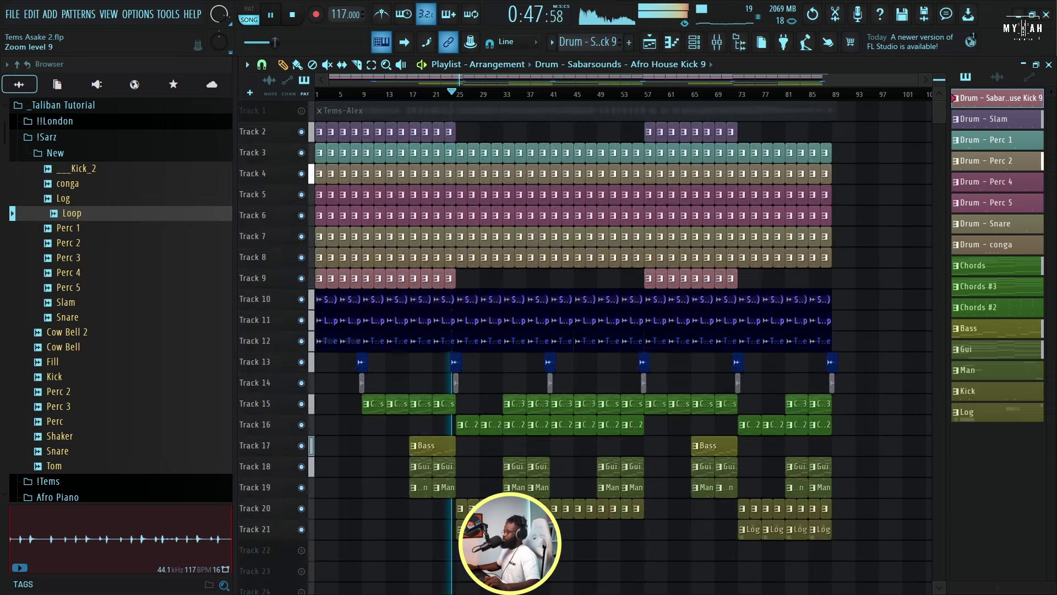
pyautogui.scroll(-3, 607, 110)
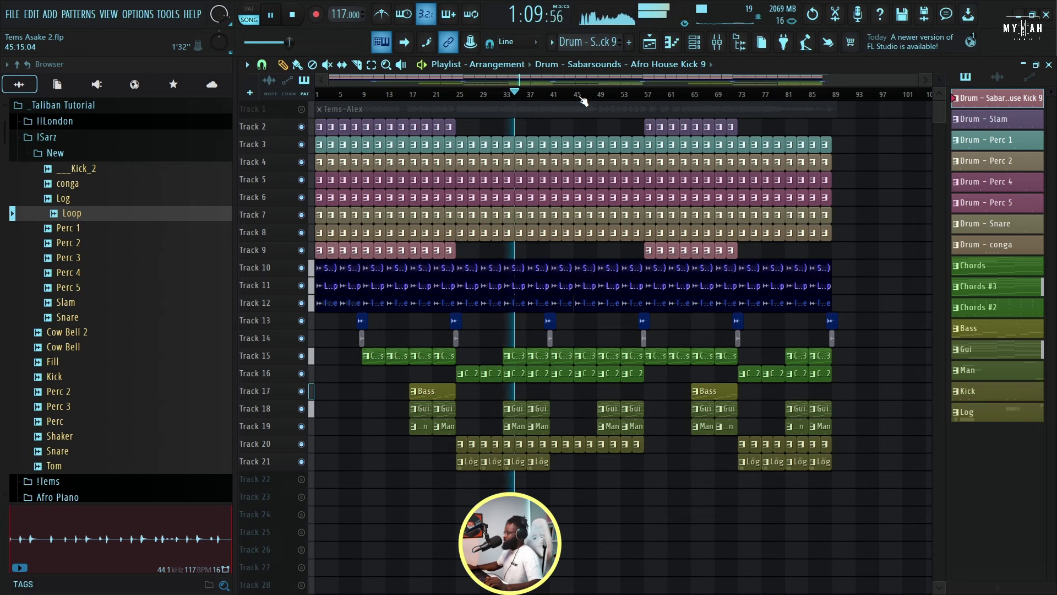
pyautogui.scroll(5, 578, 138)
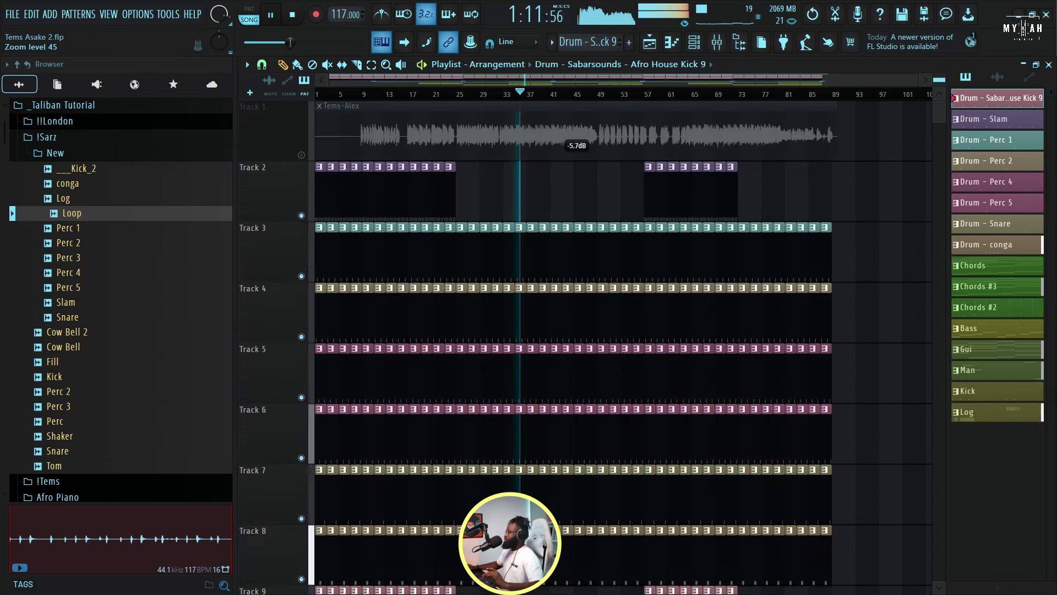
pyautogui.scroll(-5, 577, 138)
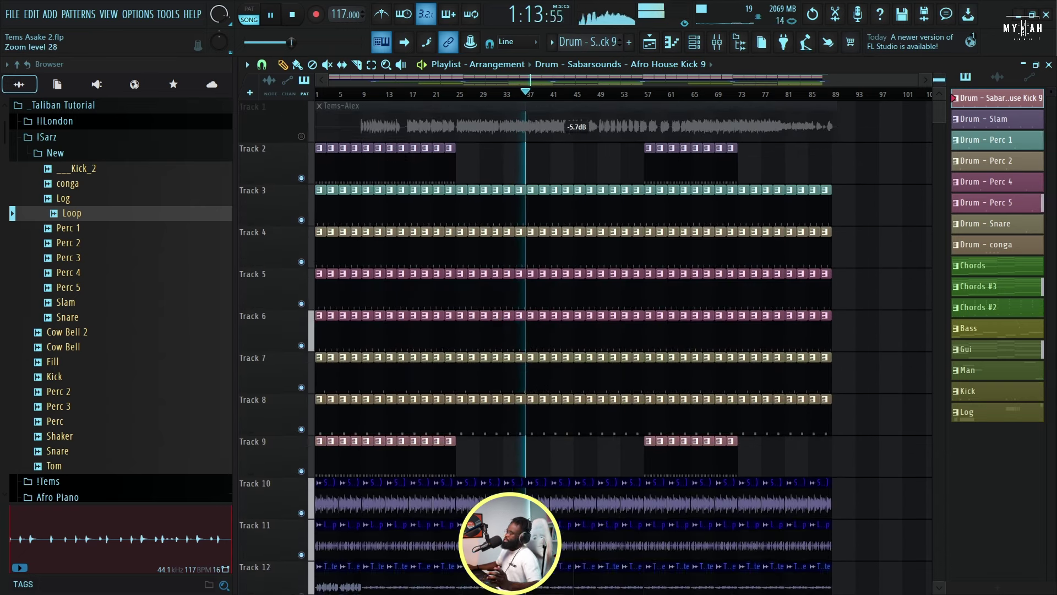
pyautogui.scroll(-2, 577, 137)
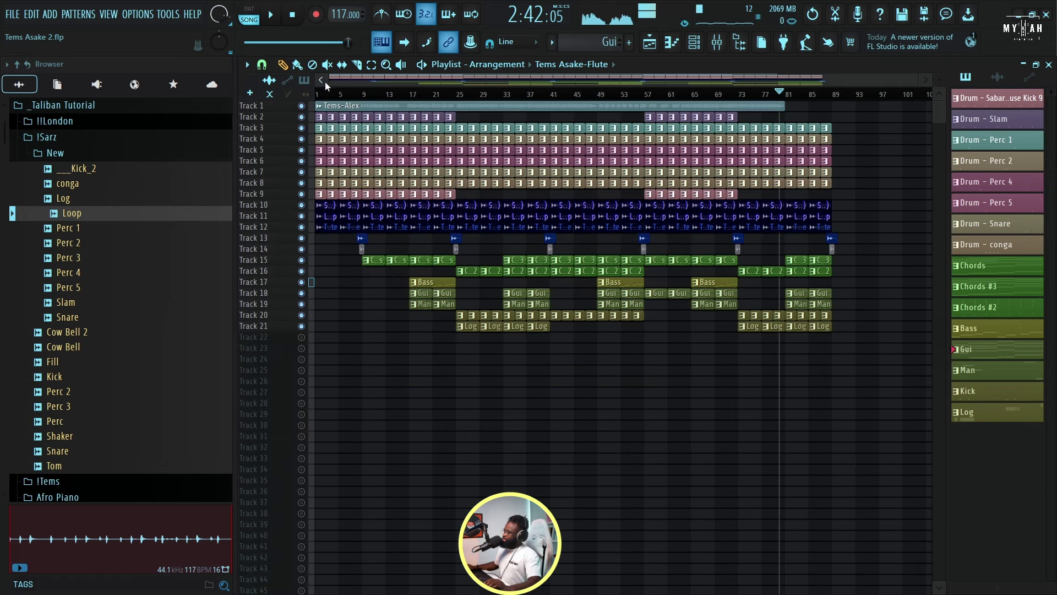
# Reset the song position and play the arrangement from the beginning.
pyautogui.click(319, 94)
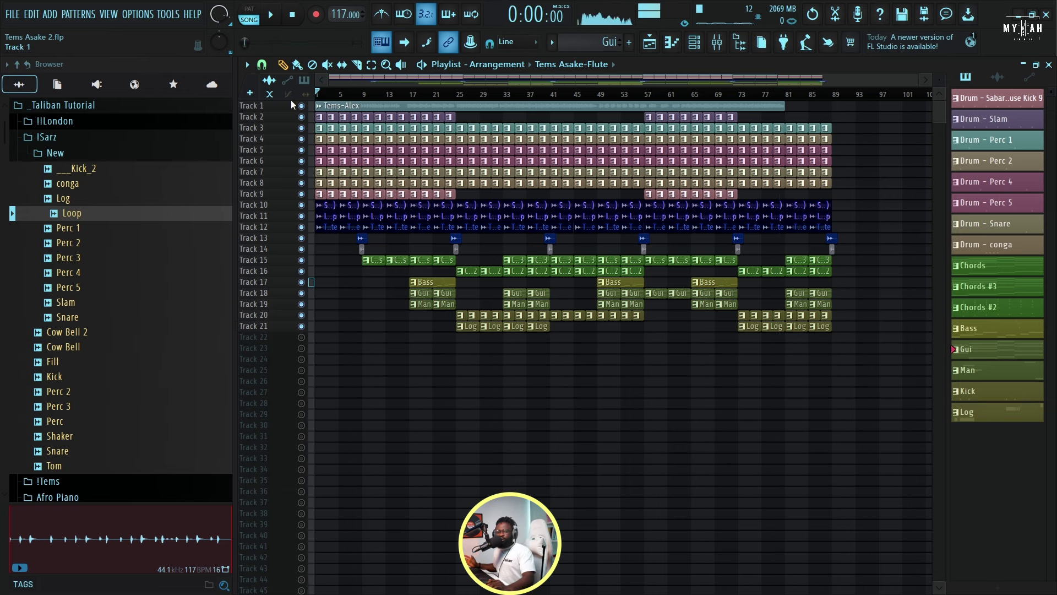
pyautogui.press('space')
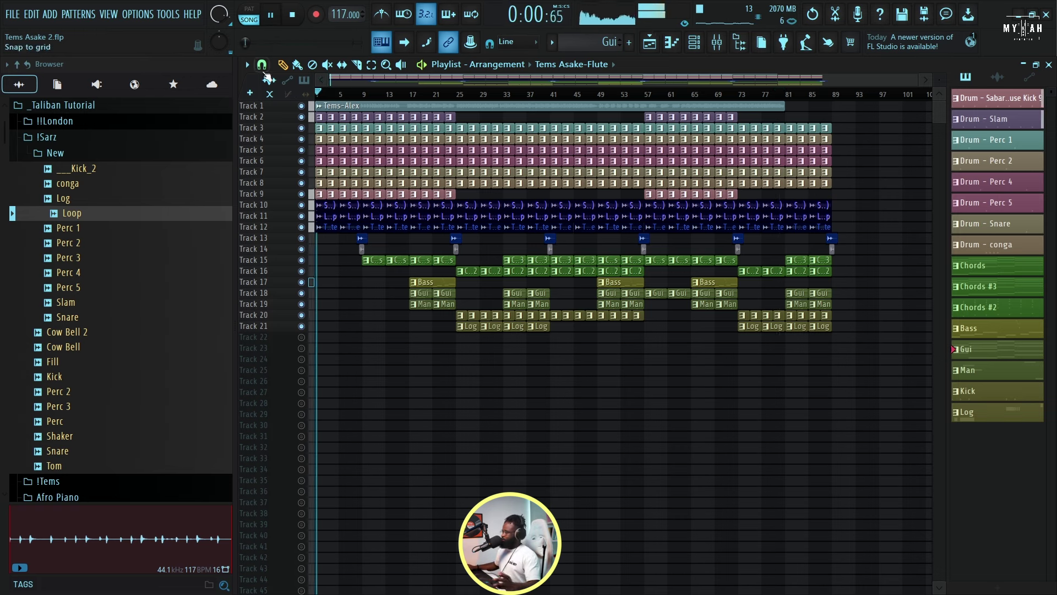
pyautogui.scroll(3, 936, 81)
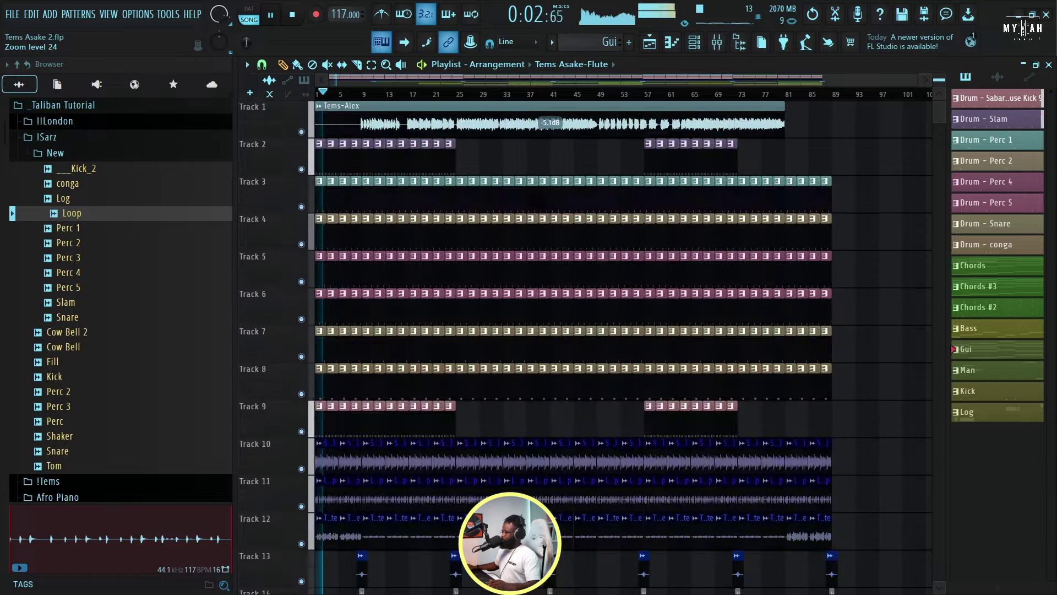
pyautogui.scroll(-3, 931, 82)
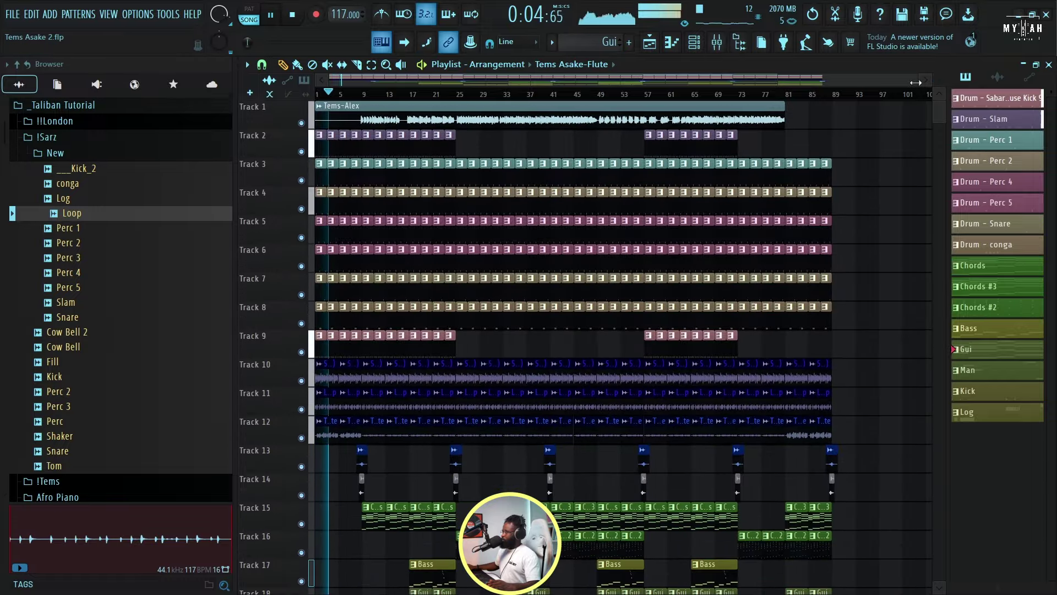
pyautogui.moveTo(916, 82); pyautogui.dragTo(494, 99)
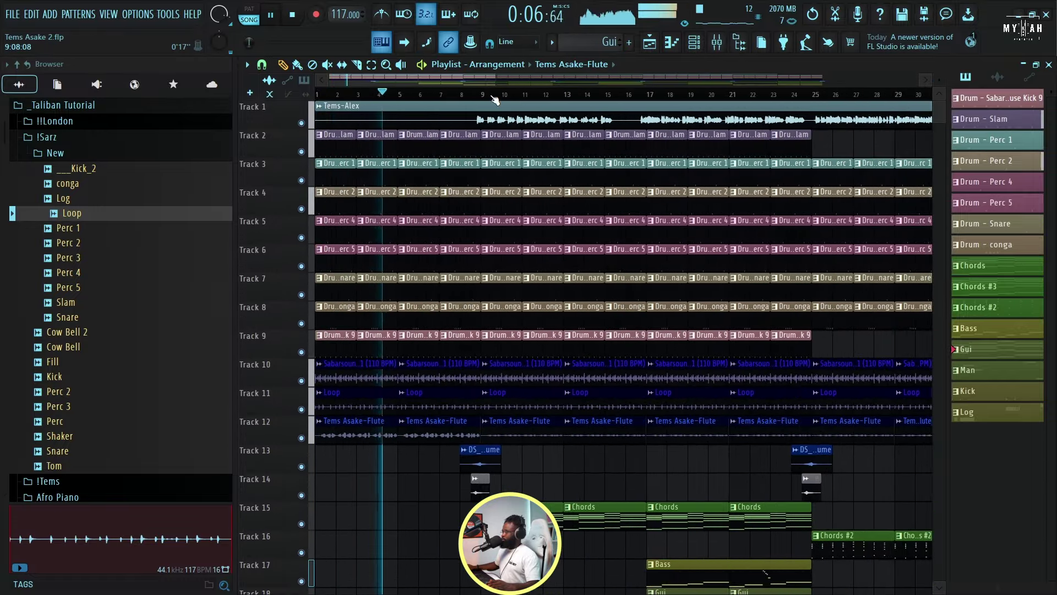
pyautogui.scroll(-3, 489, 100)
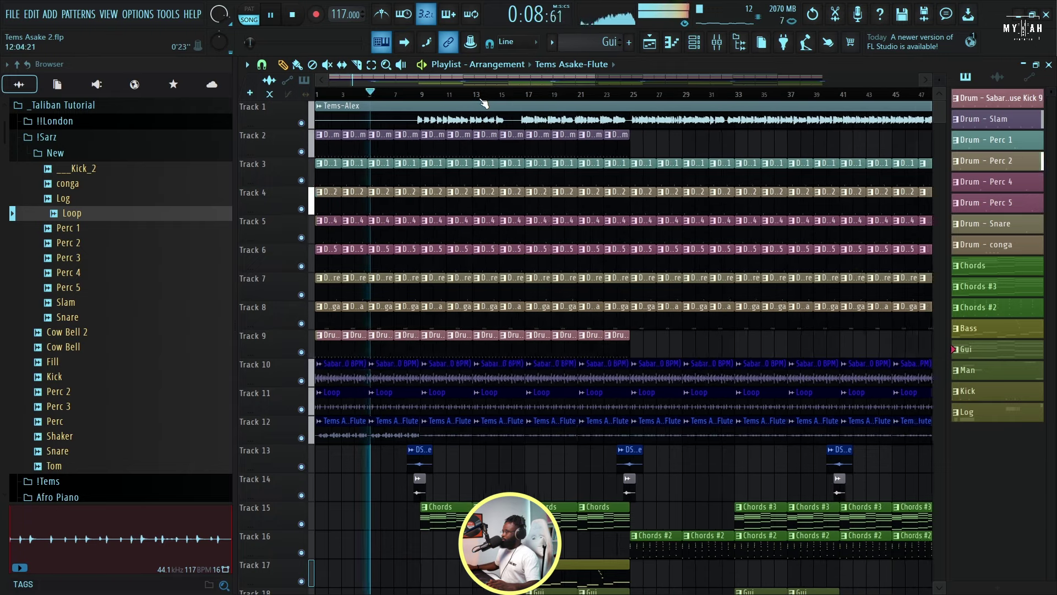
# Mute Track 1's Tems-Alex vocal, unmute it briefly to compare, then mute it again.
pyautogui.click(302, 123)
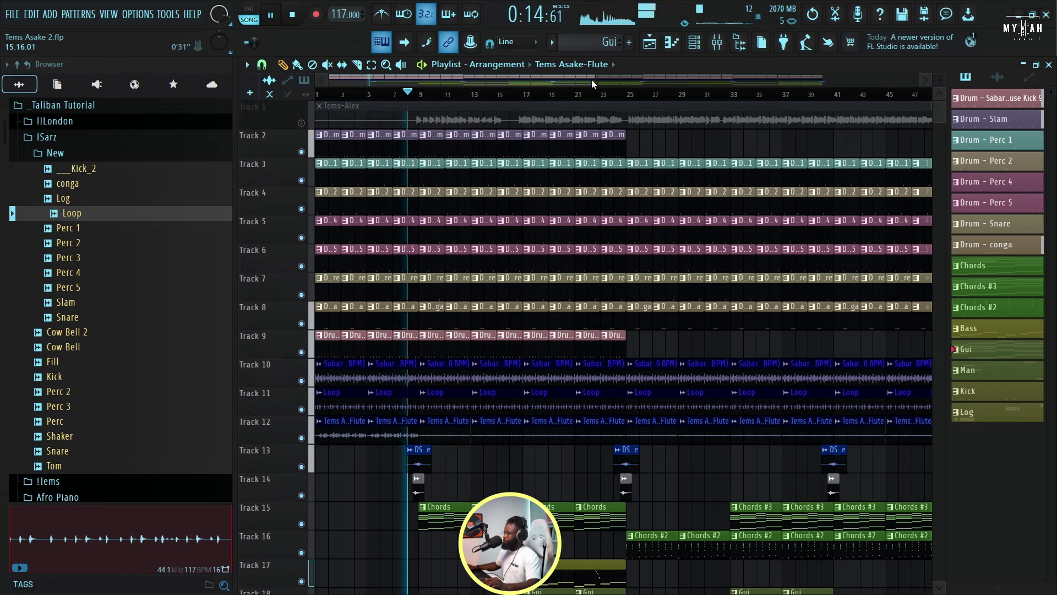
pyautogui.scroll(3, 523, 96)
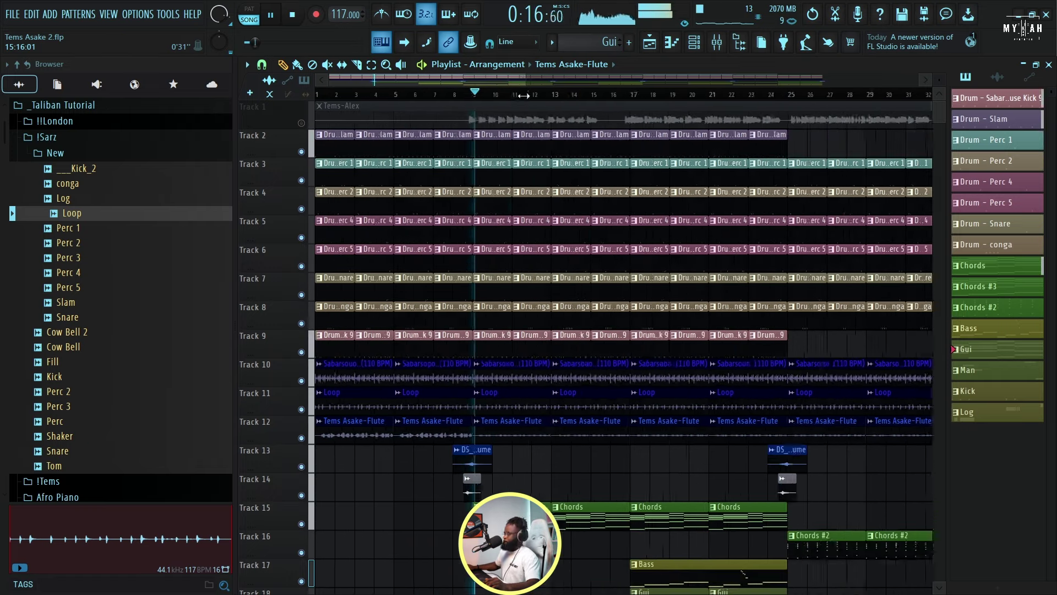
pyautogui.scroll(-3, 523, 95)
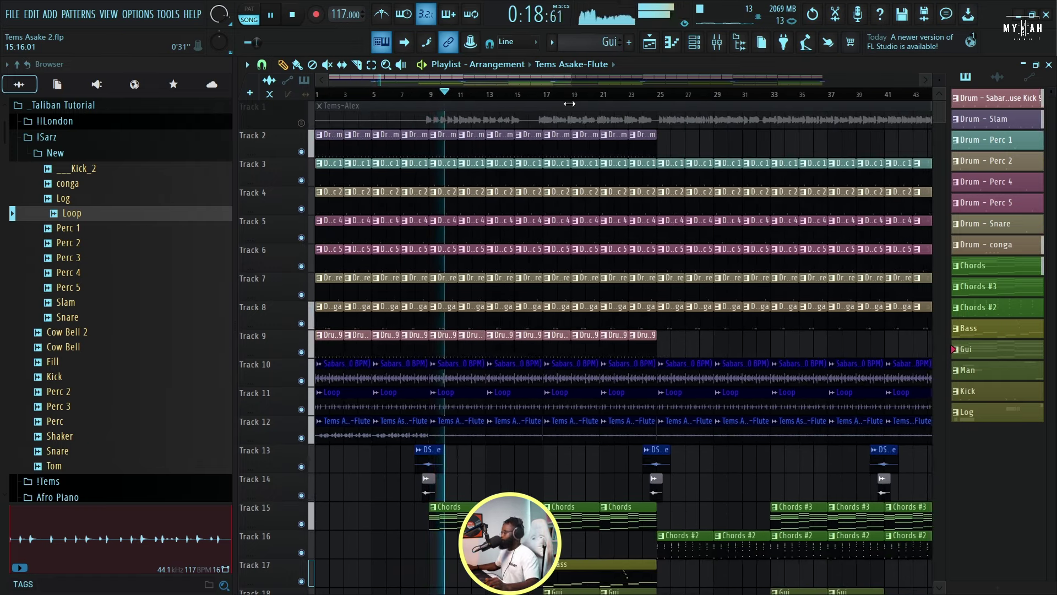
pyautogui.click(301, 123)
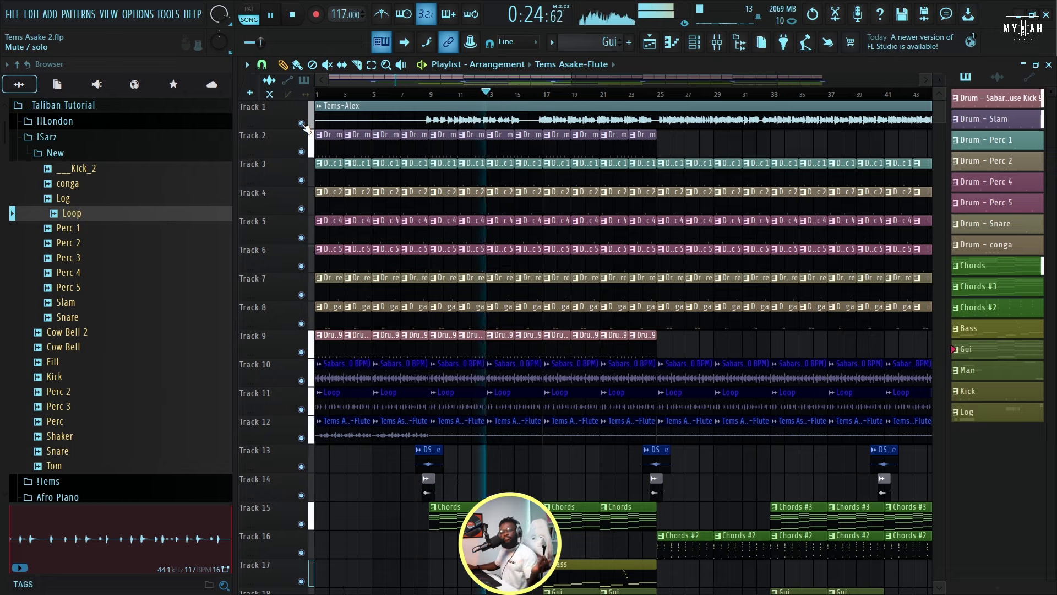
pyautogui.click(301, 123)
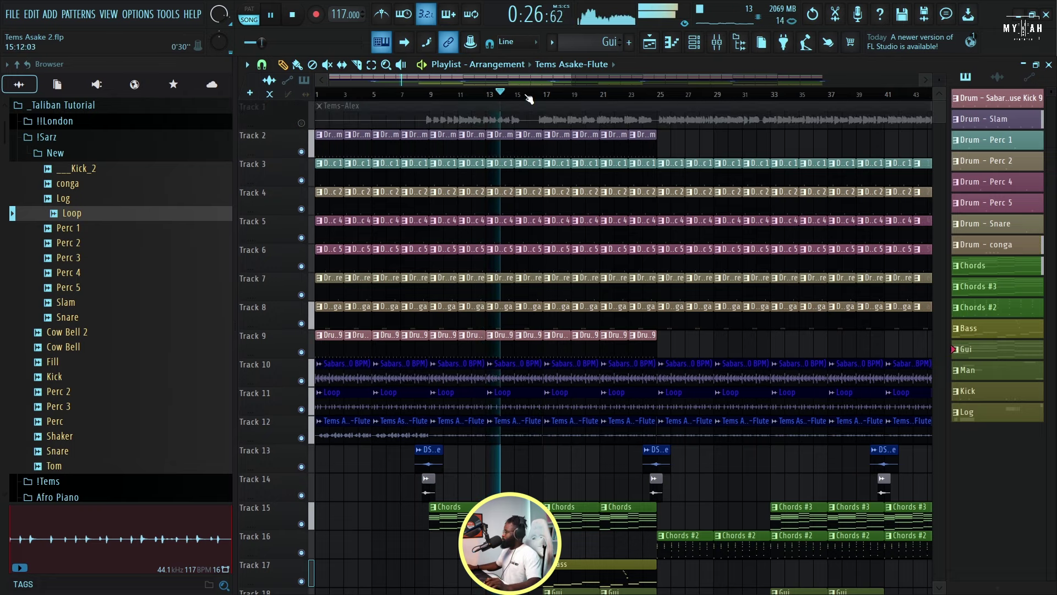
pyautogui.scroll(-3, 530, 96)
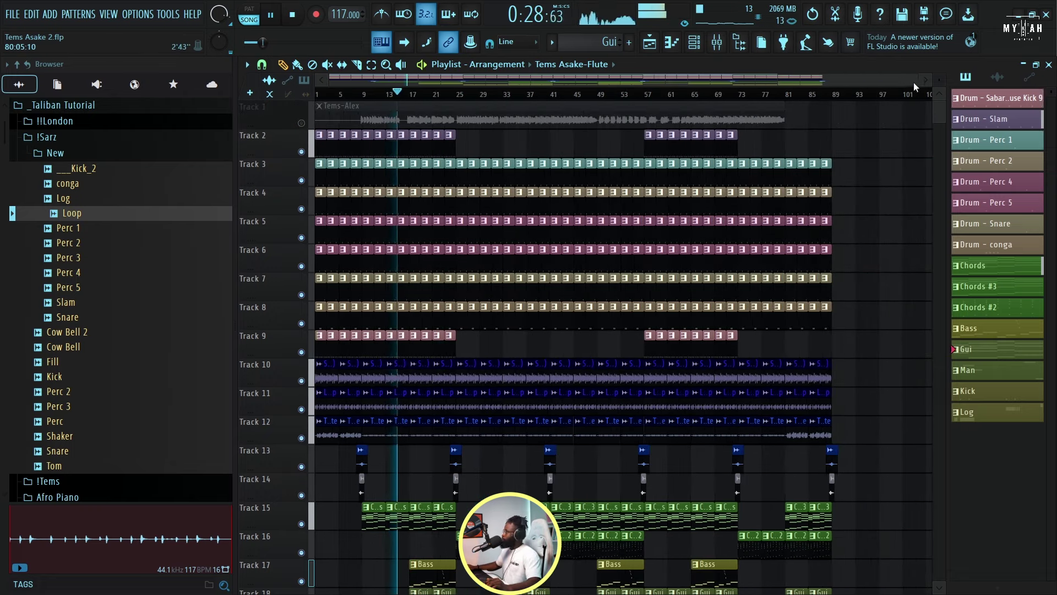
pyautogui.scroll(-2, 913, 82)
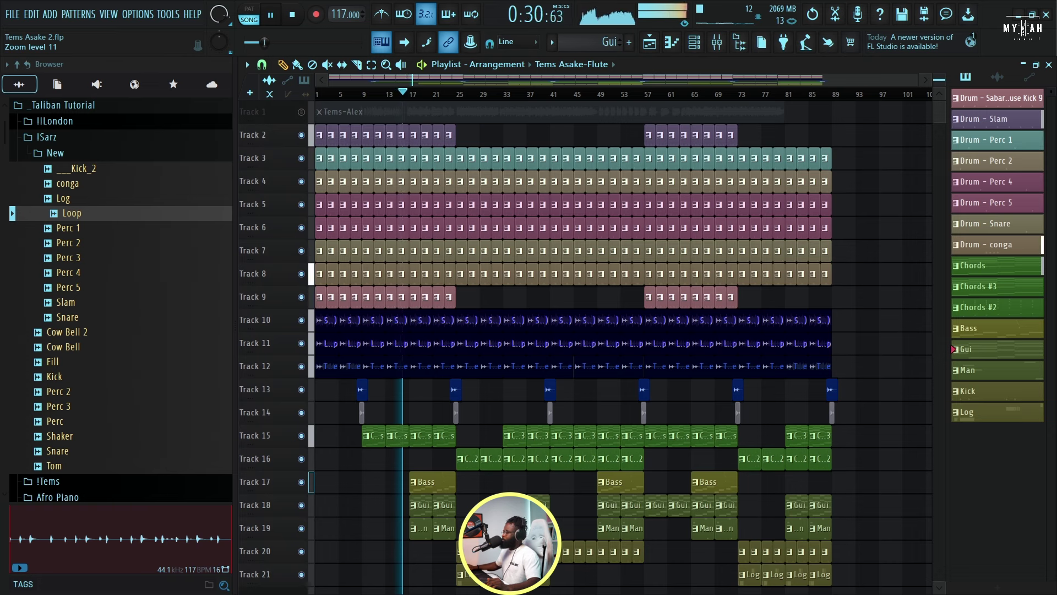
pyautogui.scroll(-1, 914, 81)
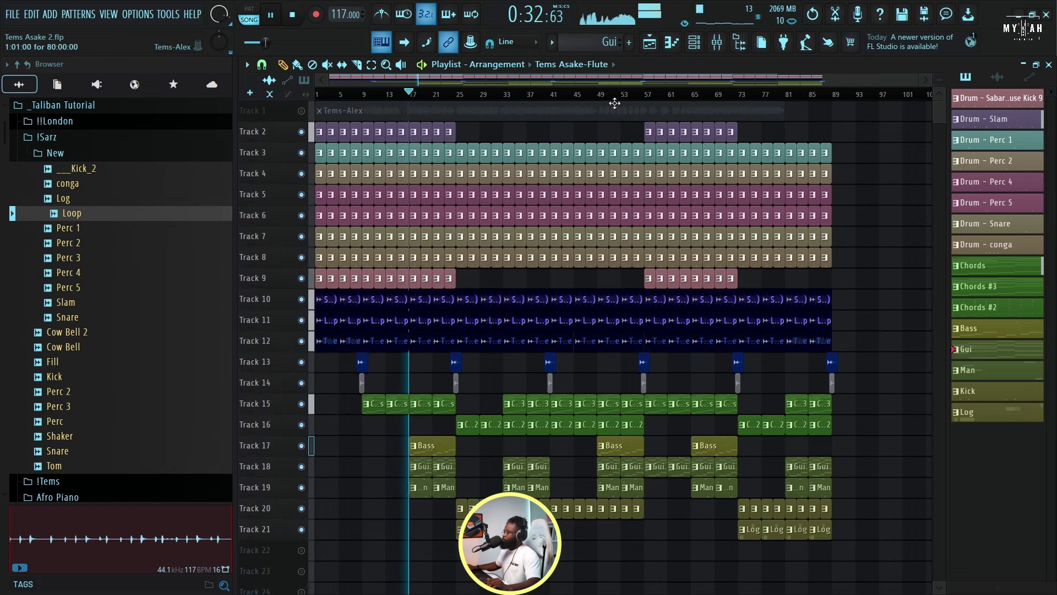